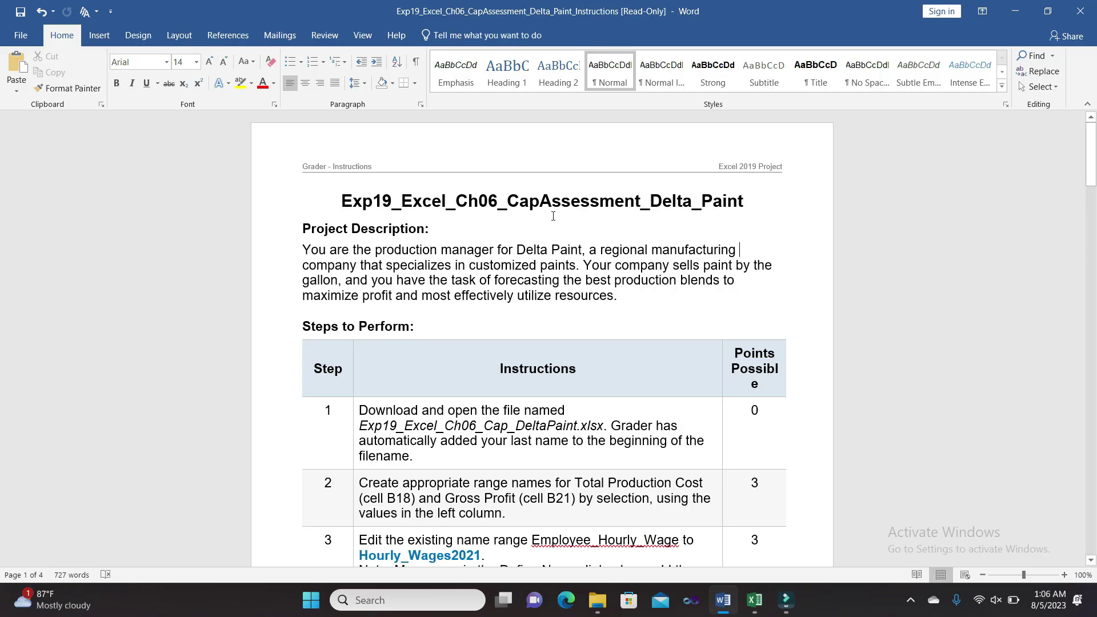
Highlight the document title in yellow
{"action": "left_click_drag", "start_coordinate": [344, 193], "coordinate": [697, 220]}
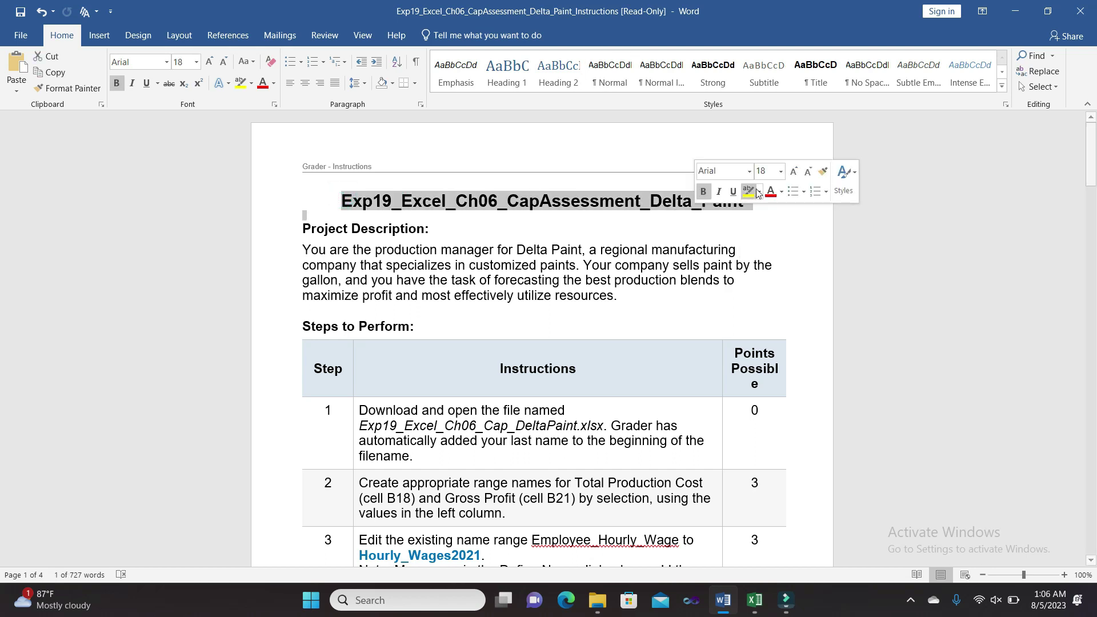
{"action": "left_click", "coordinate": [748, 191]}
{"action": "left_click", "coordinate": [667, 226]}
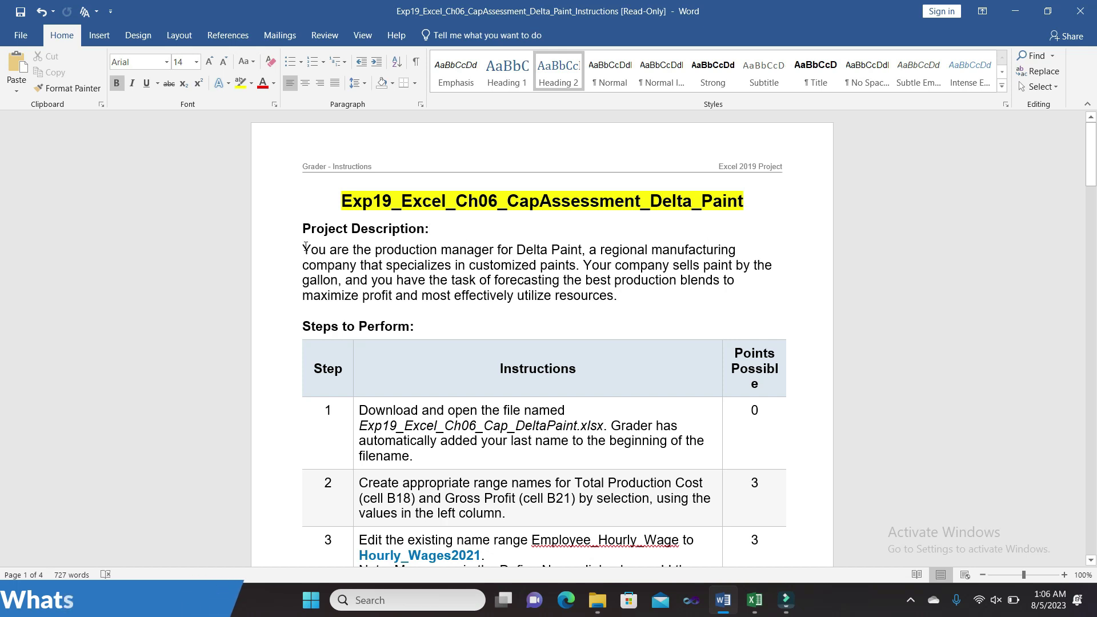
Highlight the project description paragraph in yellow, then remove that highlight again
{"action": "left_click_drag", "start_coordinate": [304, 247], "coordinate": [598, 306]}
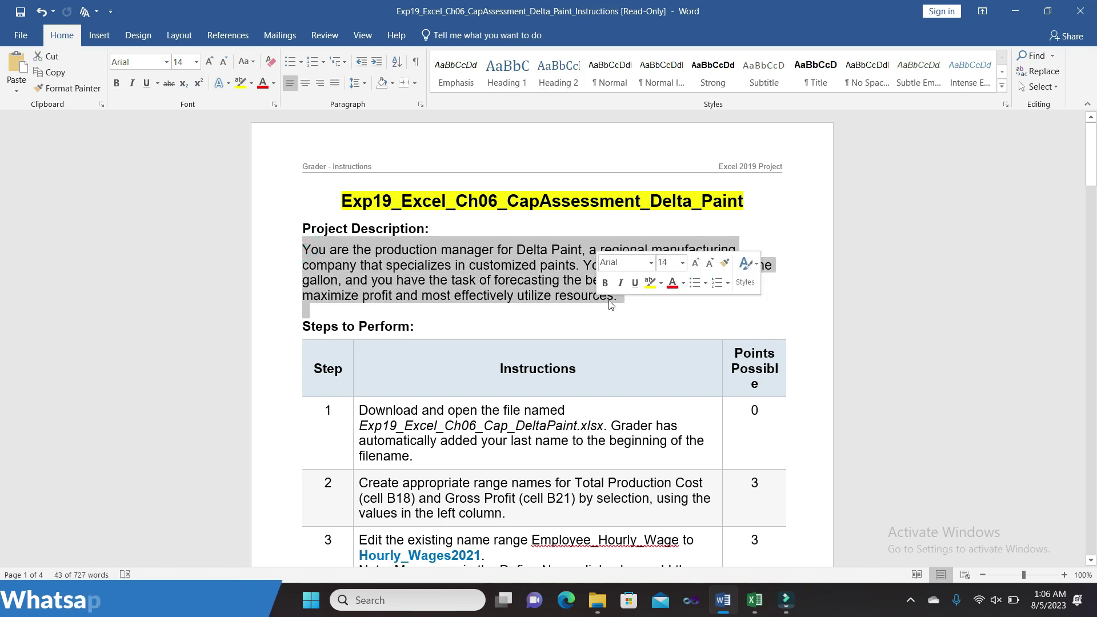
{"action": "left_click", "coordinate": [661, 283]}
{"action": "left_click", "coordinate": [644, 296]}
{"action": "left_click", "coordinate": [624, 306]}
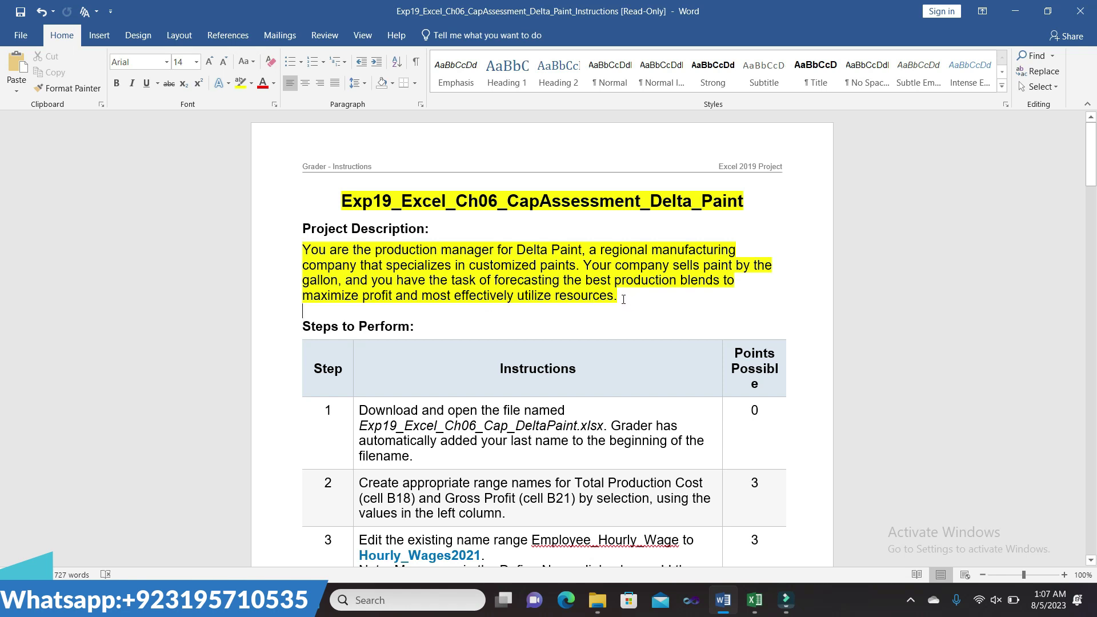
{"action": "left_click_drag", "start_coordinate": [619, 299], "coordinate": [303, 249]}
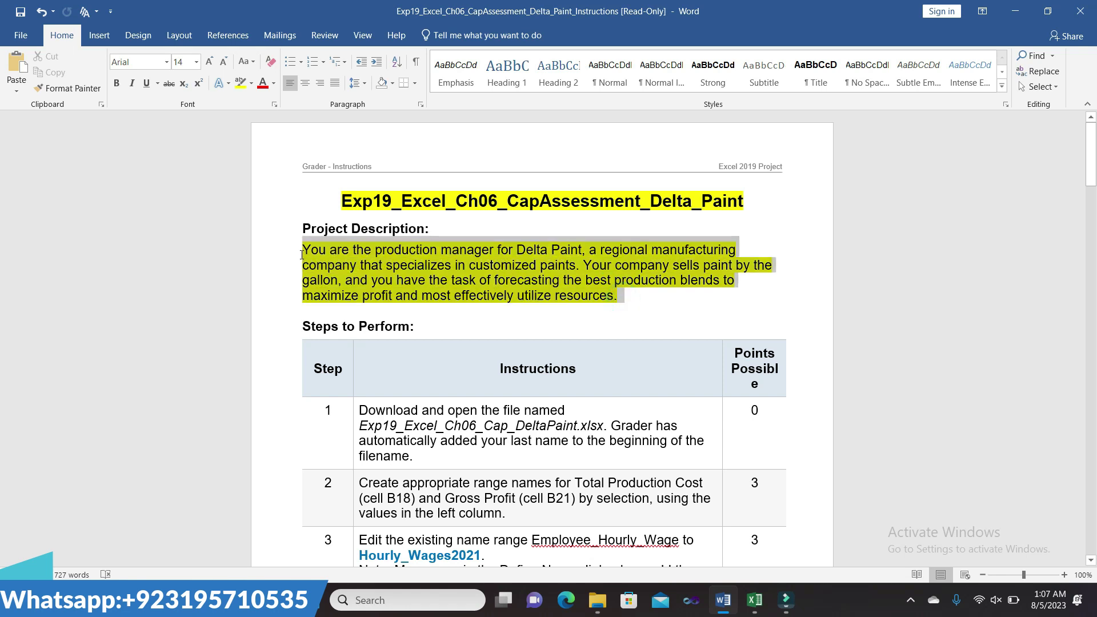
{"action": "left_click", "coordinate": [354, 231]}
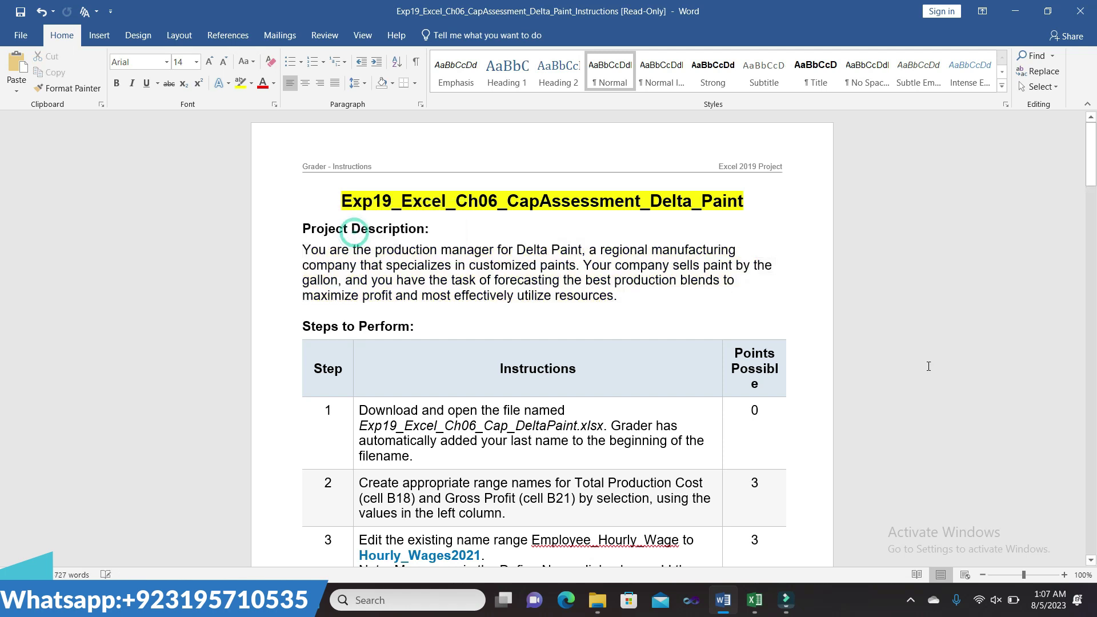
{"action": "mouse_move", "coordinate": [1082, 176]}
{"action": "left_mouse_down"}
{"action": "mouse_move", "coordinate": [1, 207]}
{"action": "mouse_move", "coordinate": [832, 271]}
{"action": "left_mouse_up"}
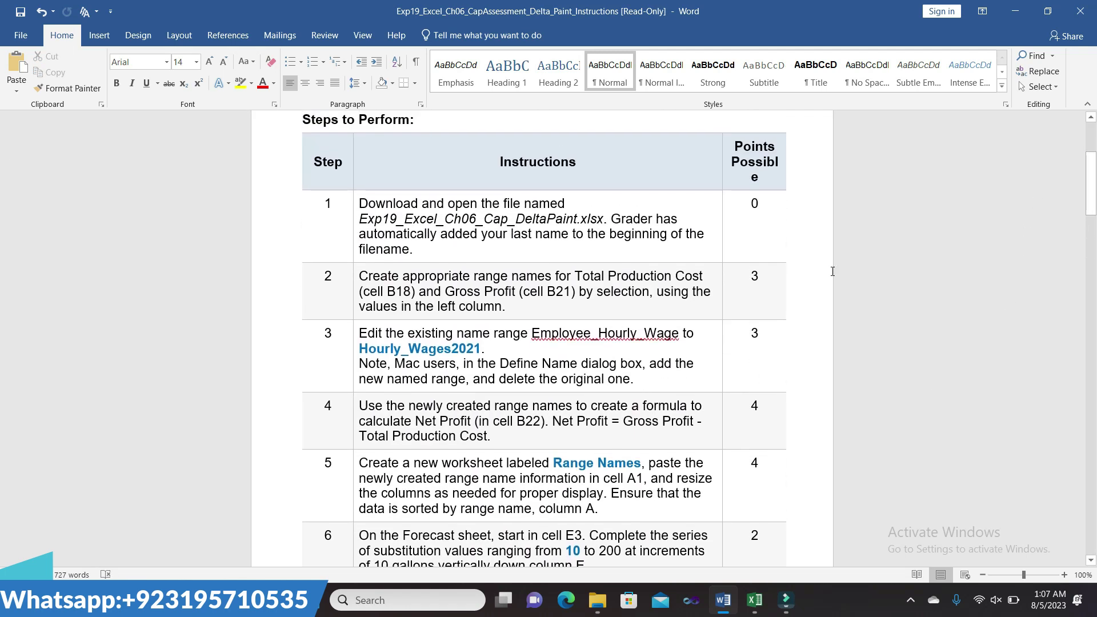
Highlight step 1's instructions in yellow and check the Delta Paint workbook it names
{"action": "triple_click", "coordinate": [366, 204]}
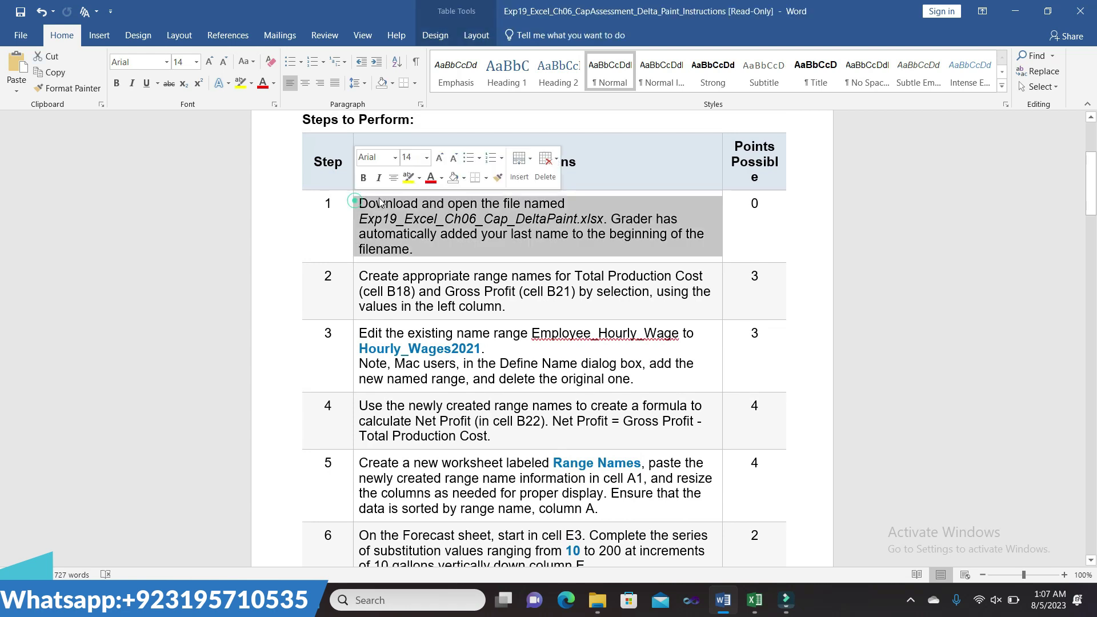
{"action": "left_click", "coordinate": [407, 180]}
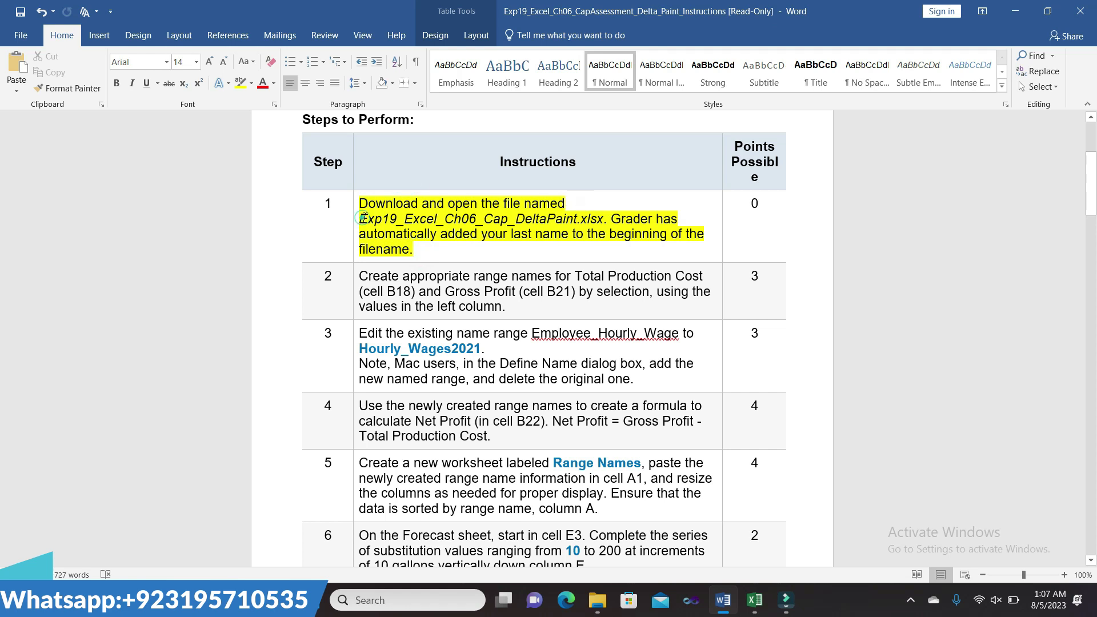
{"action": "left_click_drag", "start_coordinate": [361, 218], "coordinate": [609, 219]}
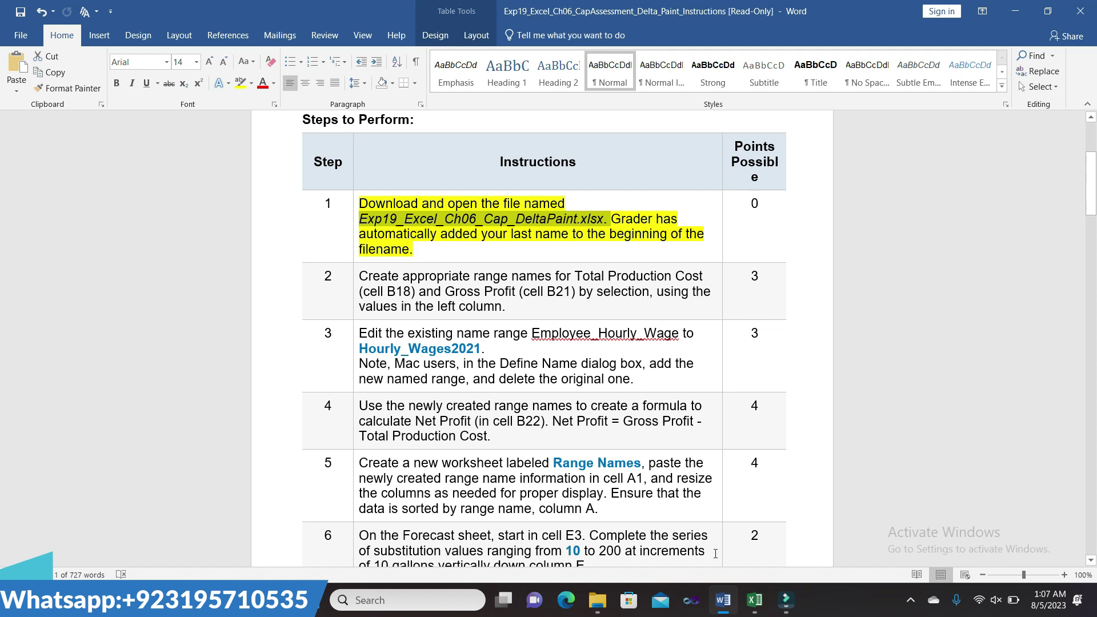
{"action": "left_click", "coordinate": [754, 600]}
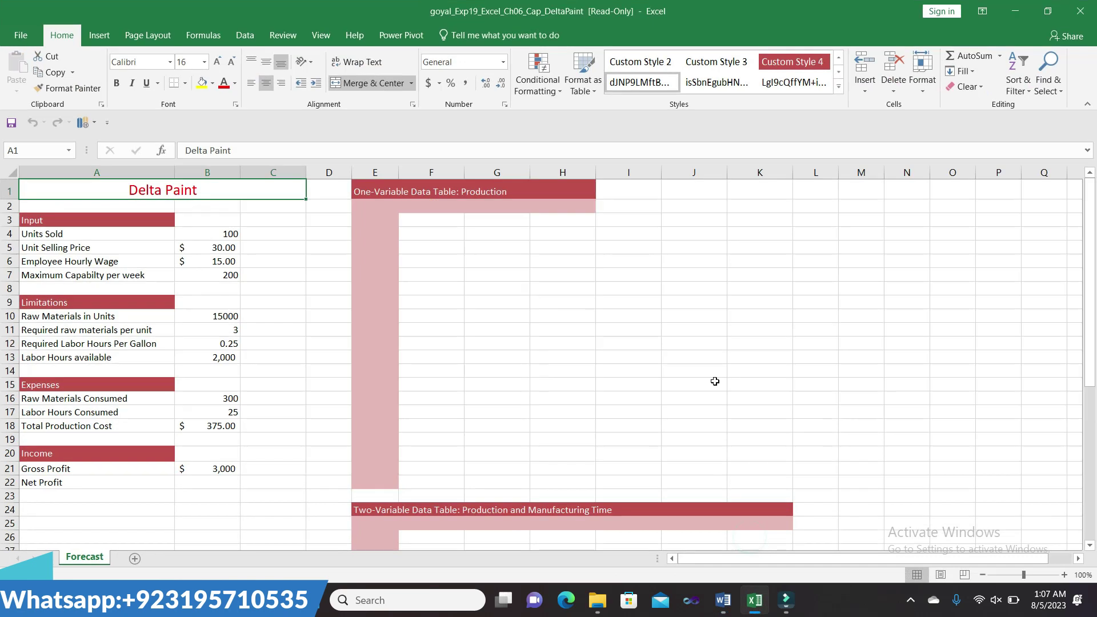
{"action": "left_click", "coordinate": [723, 600]}
{"action": "left_click", "coordinate": [638, 249]}
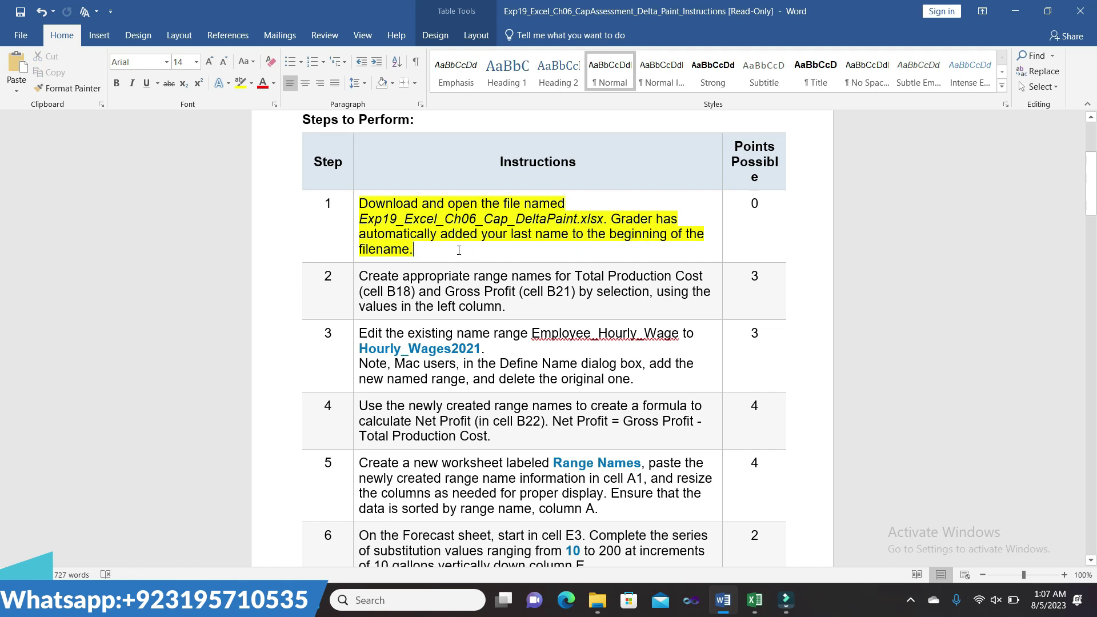
Remove step 1's highlight and highlight step 2's Total Production Cost instructions in yellow
{"action": "left_click", "coordinate": [353, 201]}
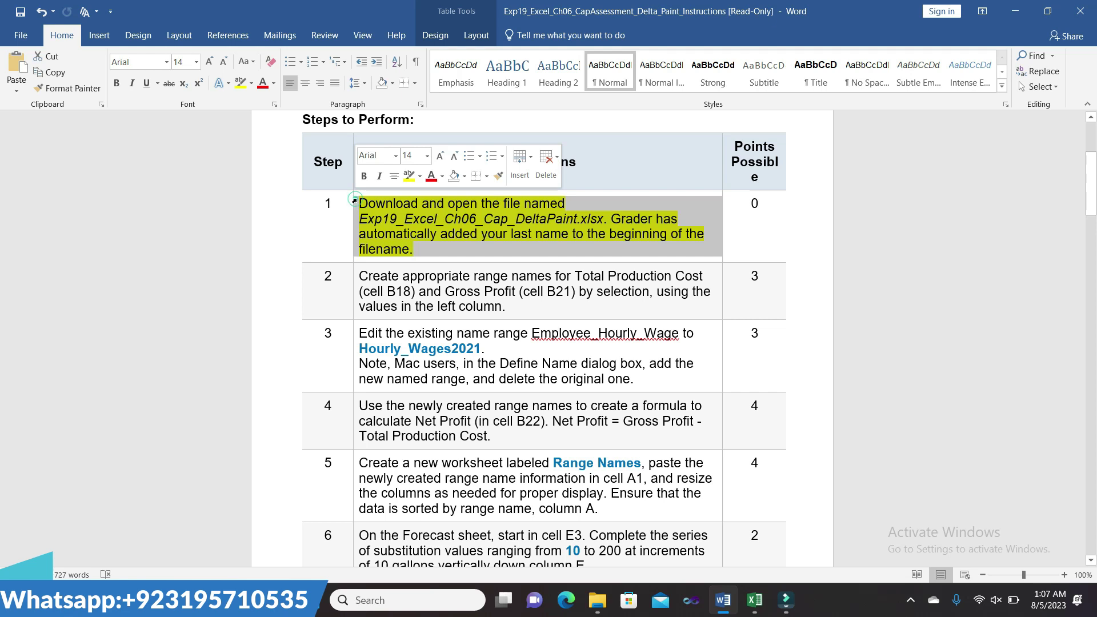
{"action": "left_click", "coordinate": [406, 182]}
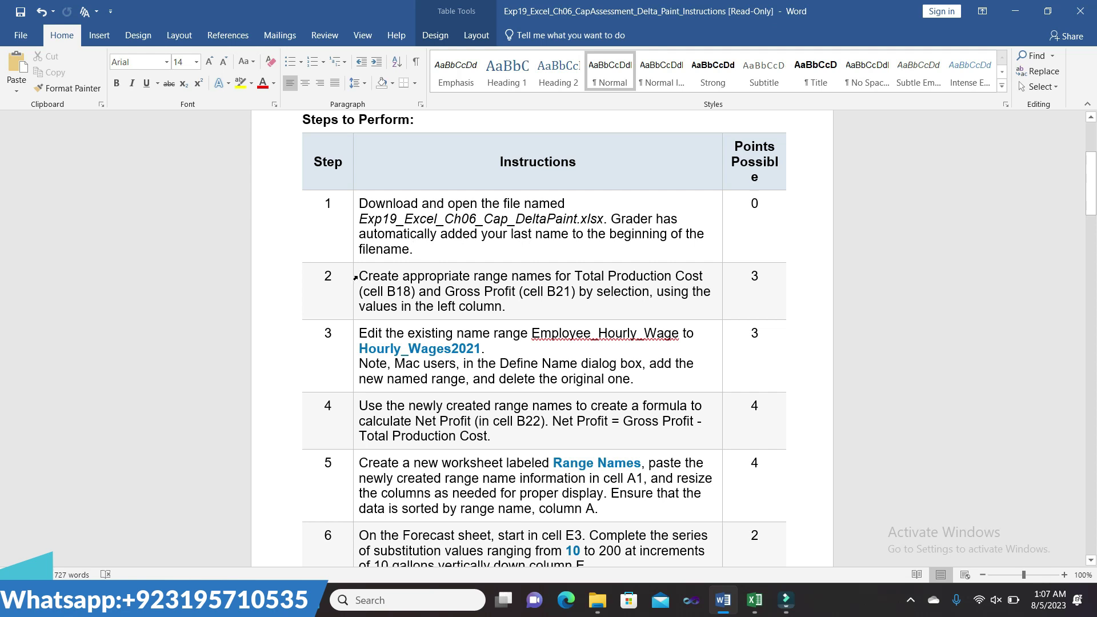
{"action": "left_click", "coordinate": [355, 278]}
{"action": "left_click", "coordinate": [409, 251]}
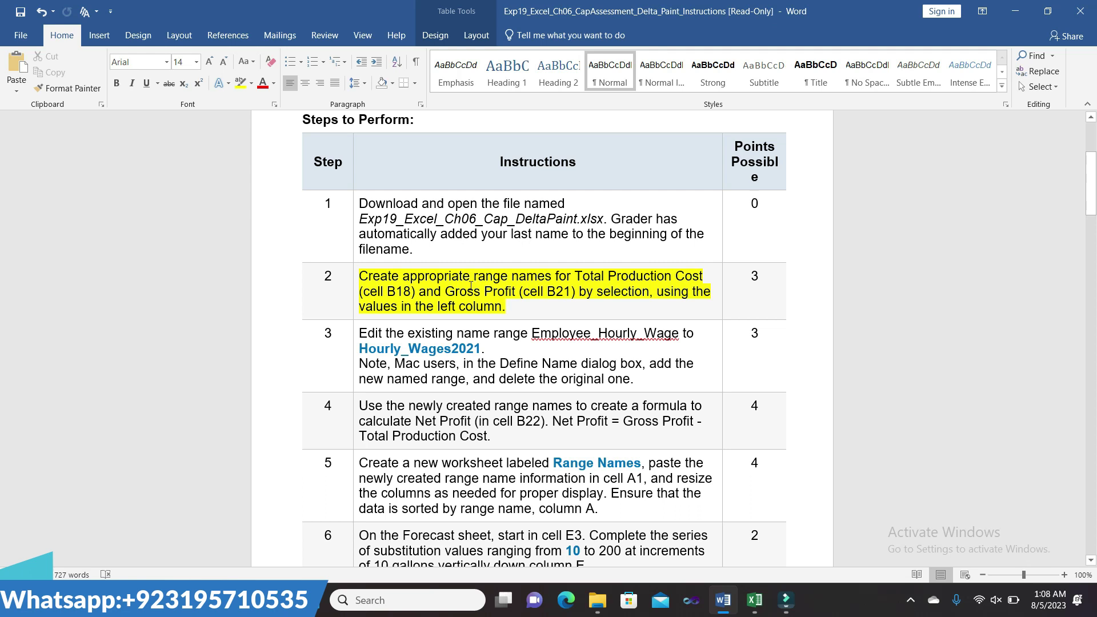
{"action": "left_click_drag", "start_coordinate": [581, 276], "coordinate": [702, 278]}
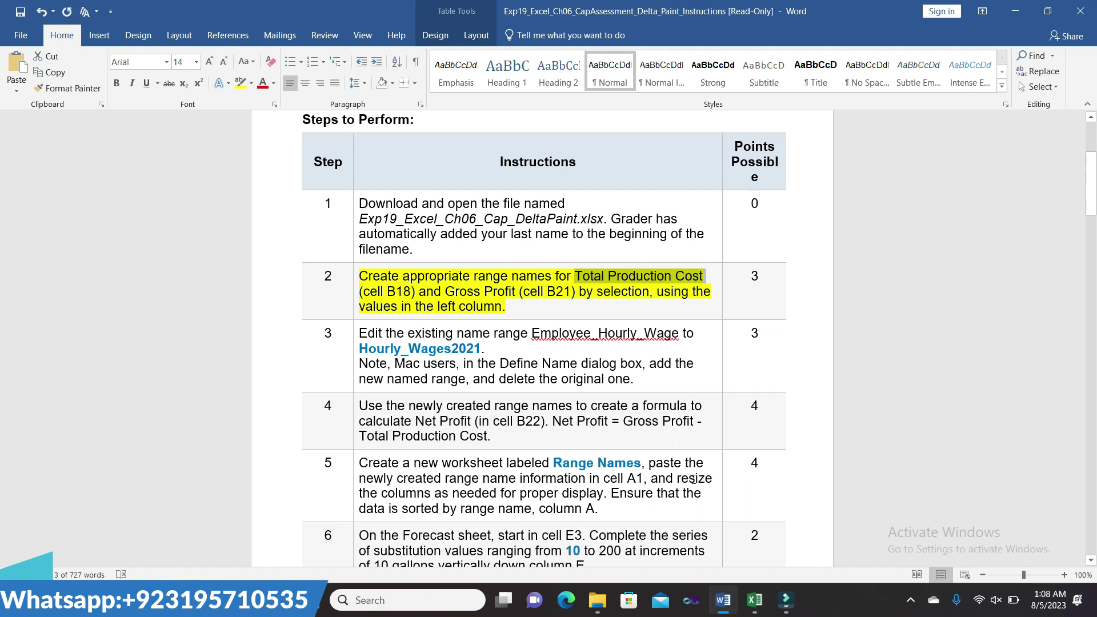
{"action": "left_click", "coordinate": [754, 526]}
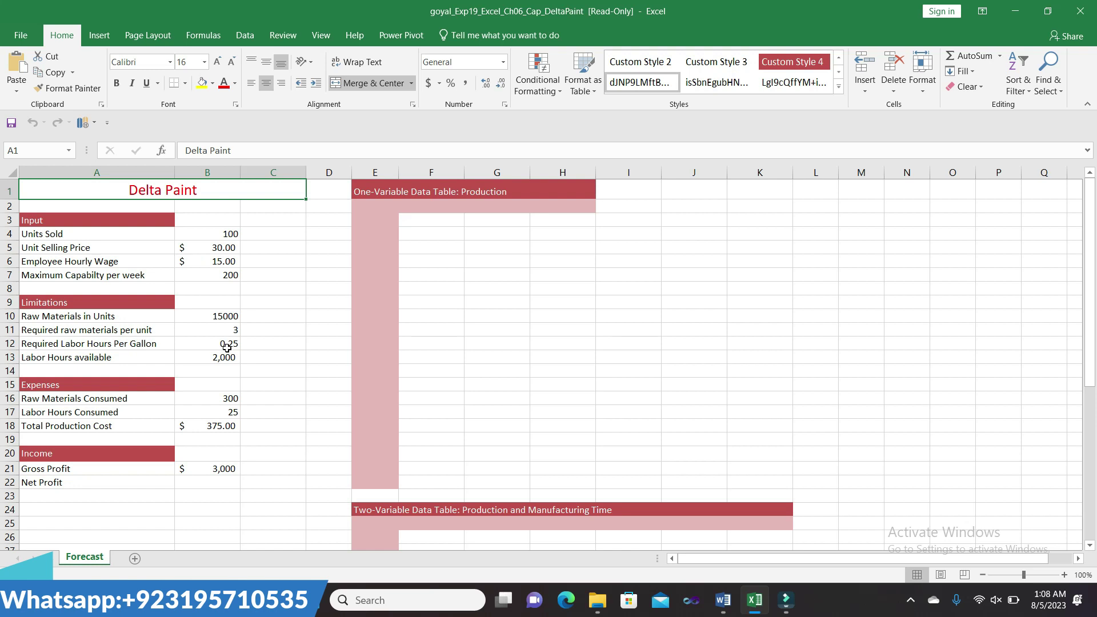
Compare the Total Production Cost formula in B18 with the Word instructions
{"action": "left_click", "coordinate": [230, 426]}
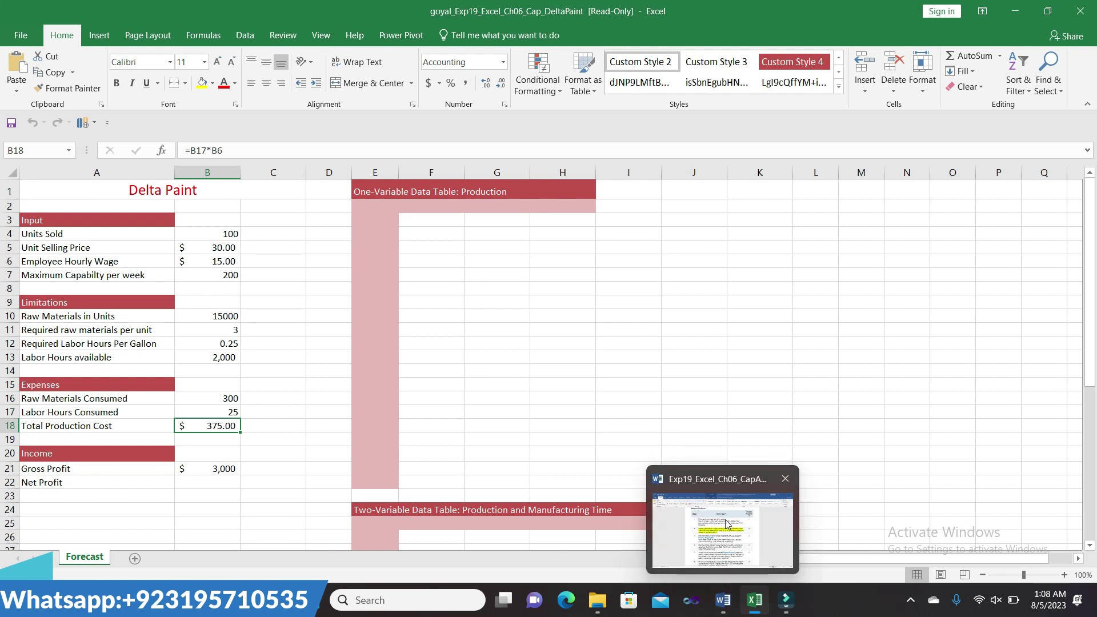
{"action": "mouse_move", "coordinate": [722, 600]}
{"action": "left_click", "coordinate": [725, 517]}
{"action": "left_click", "coordinate": [537, 292]}
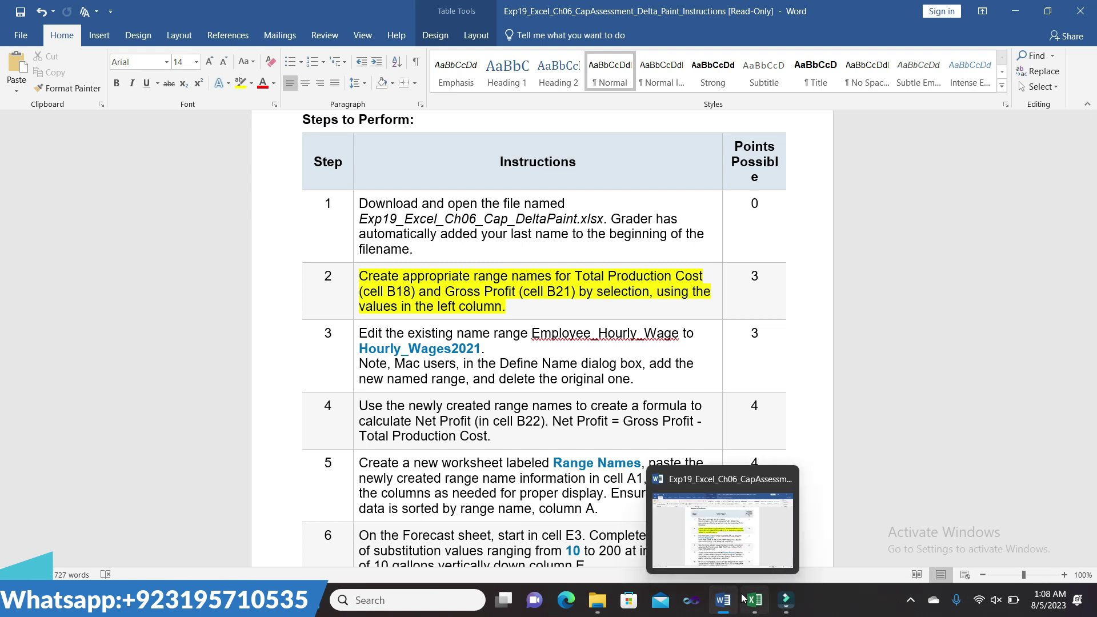
{"action": "left_click", "coordinate": [725, 535]}
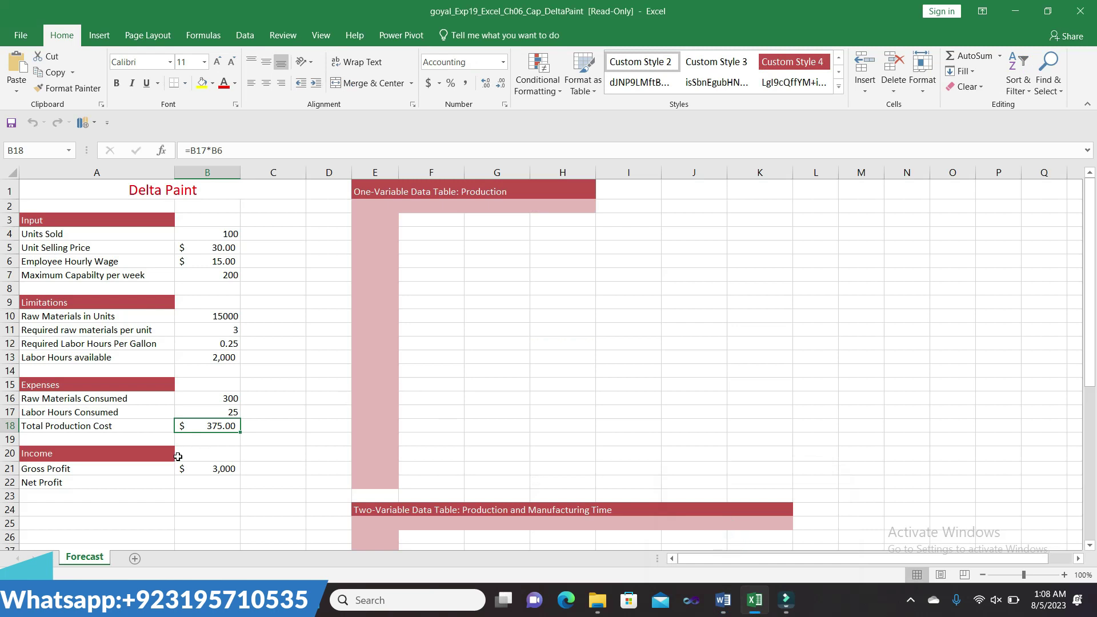
Name B18 from its left-column label using Create from Selection on A18:B18
{"action": "left_click_drag", "start_coordinate": [94, 423], "coordinate": [201, 427]}
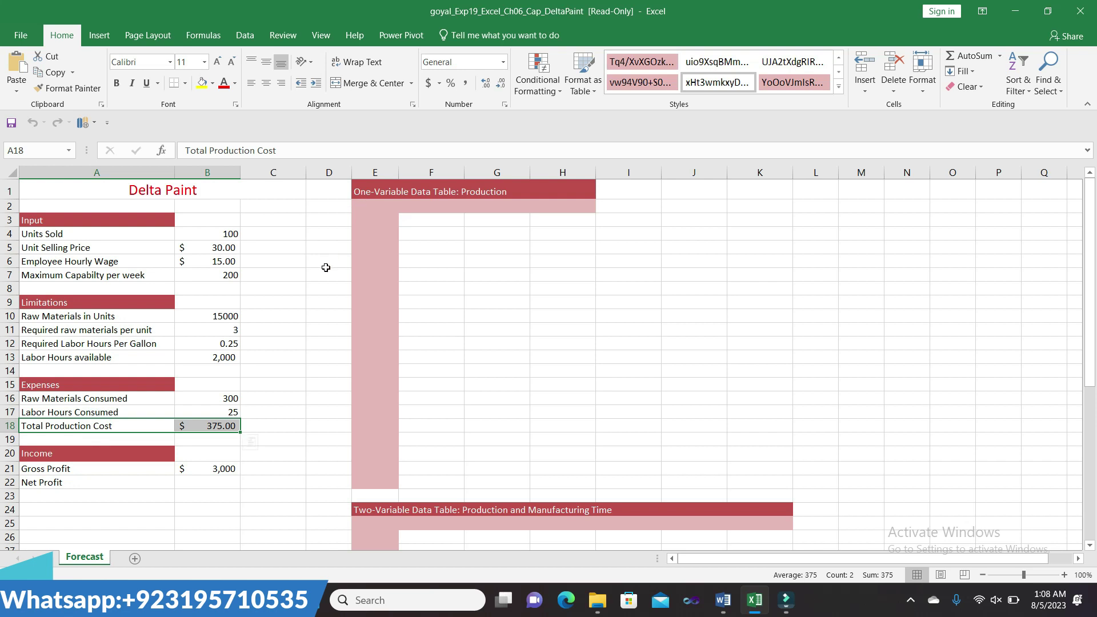
{"action": "left_click", "coordinate": [202, 36]}
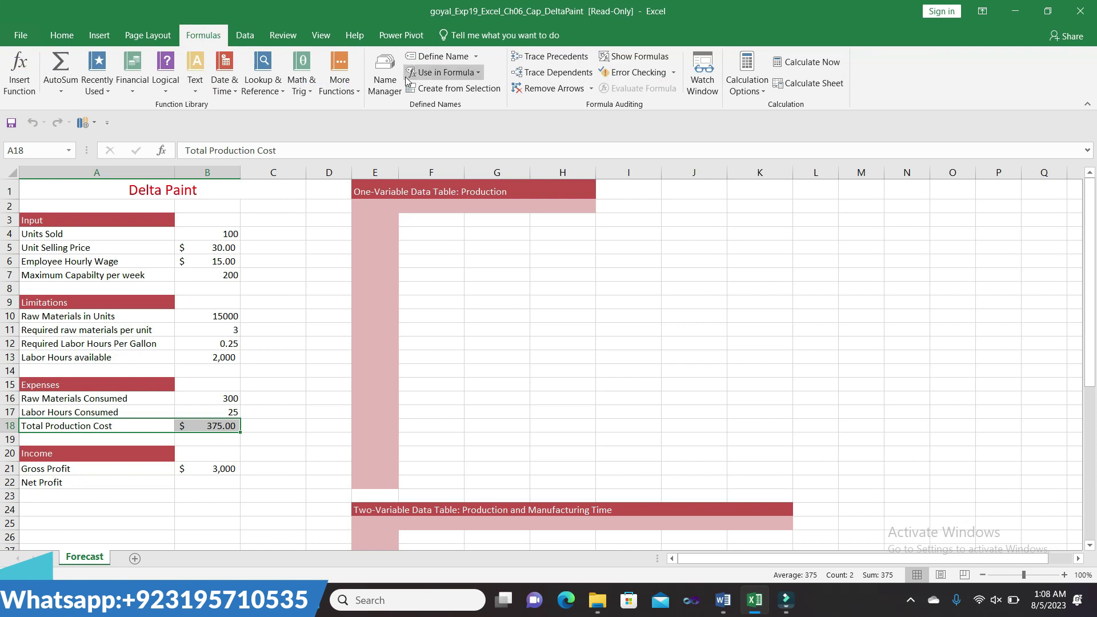
{"action": "left_click", "coordinate": [483, 90]}
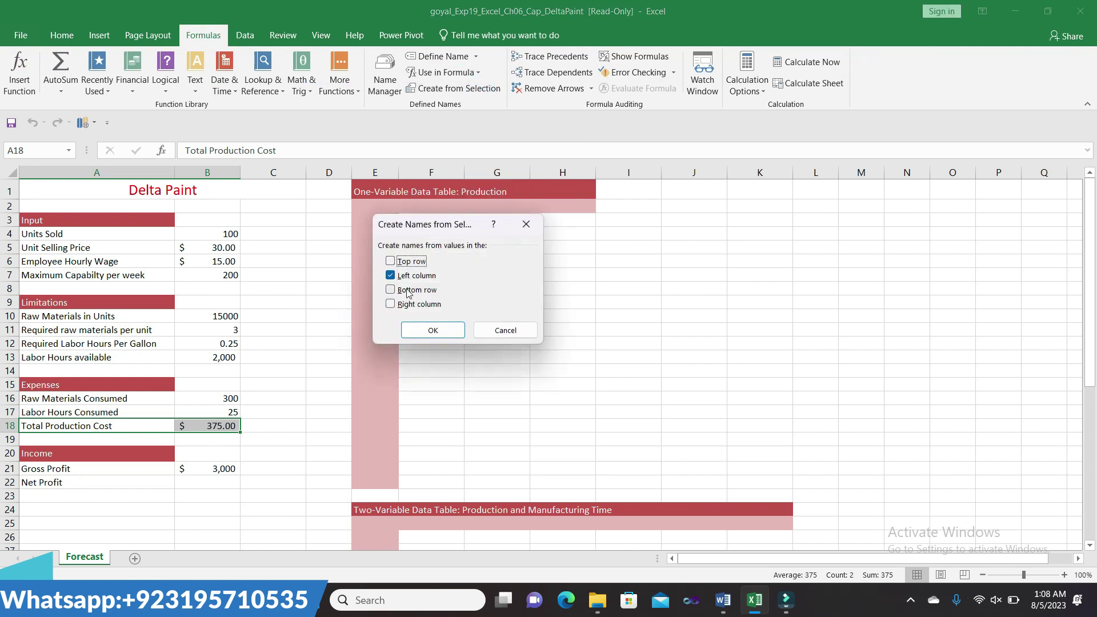
{"action": "left_click", "coordinate": [442, 333]}
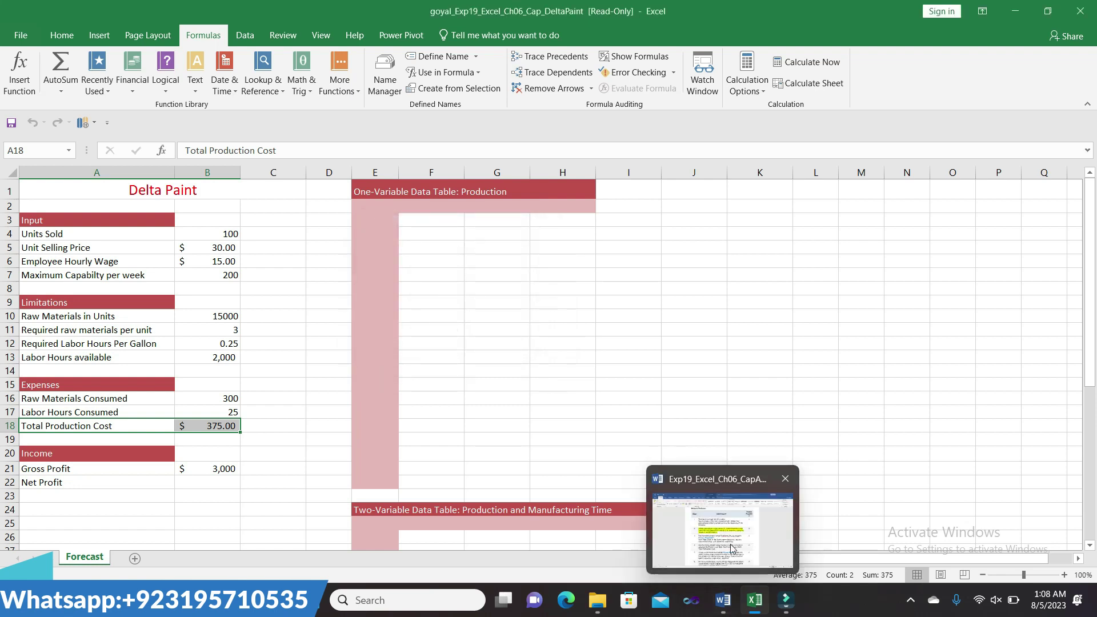
Select the Gross Profit part of step 2 in the Word instructions
{"action": "mouse_move", "coordinate": [722, 599]}
{"action": "left_click", "coordinate": [731, 546]}
{"action": "left_click", "coordinate": [627, 314]}
{"action": "left_click", "coordinate": [596, 302]}
{"action": "left_click_drag", "start_coordinate": [446, 292], "coordinate": [613, 303]}
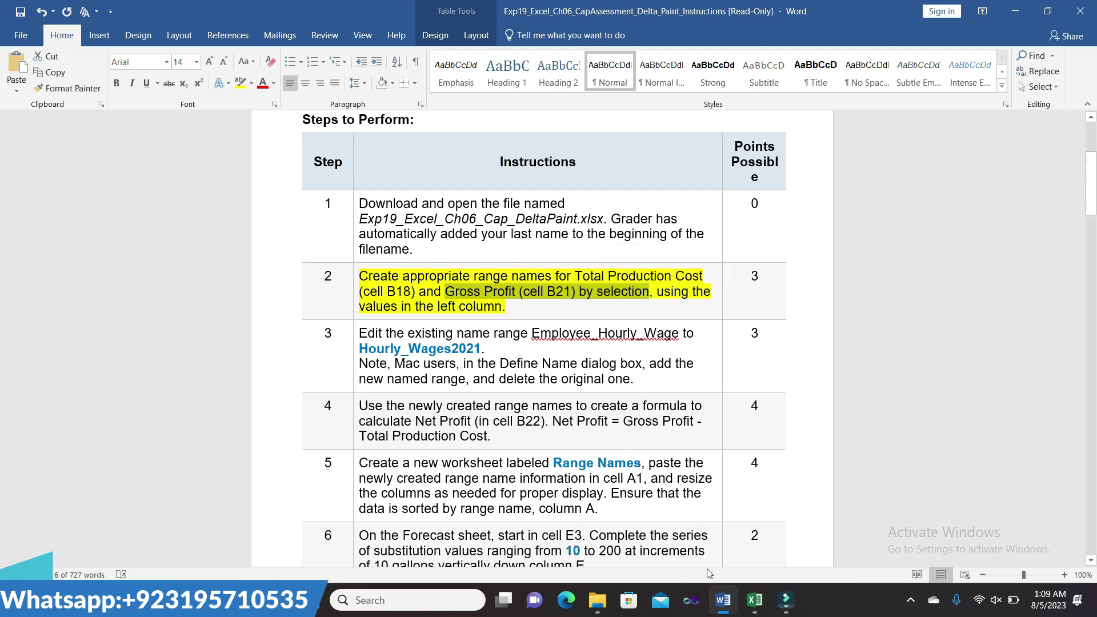
{"action": "left_click", "coordinate": [741, 557]}
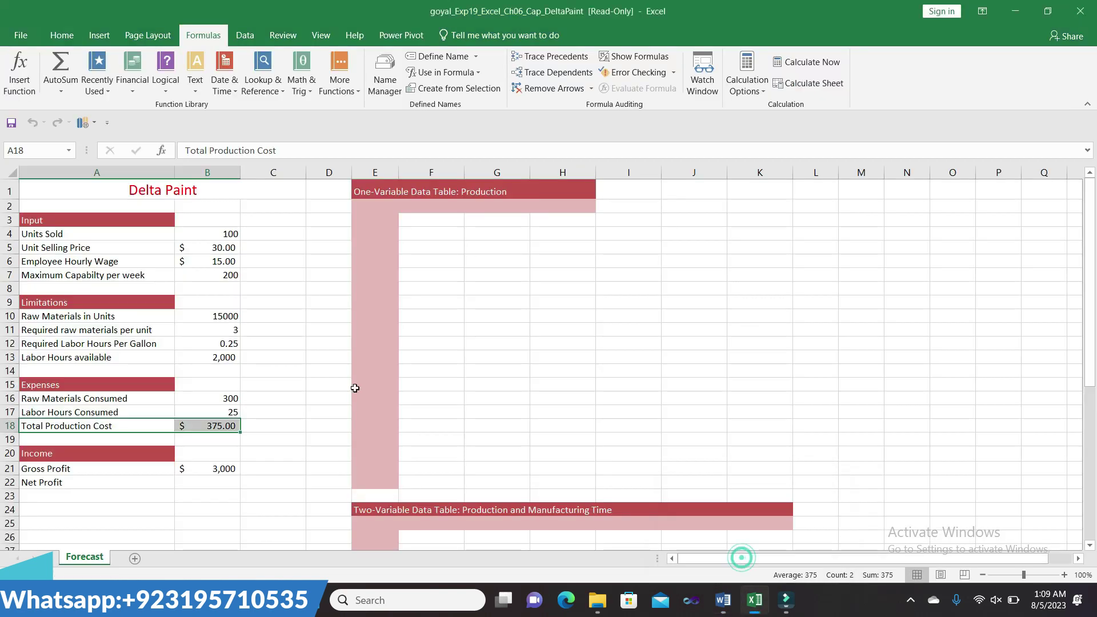
{"action": "left_click_drag", "start_coordinate": [107, 472], "coordinate": [200, 468]}
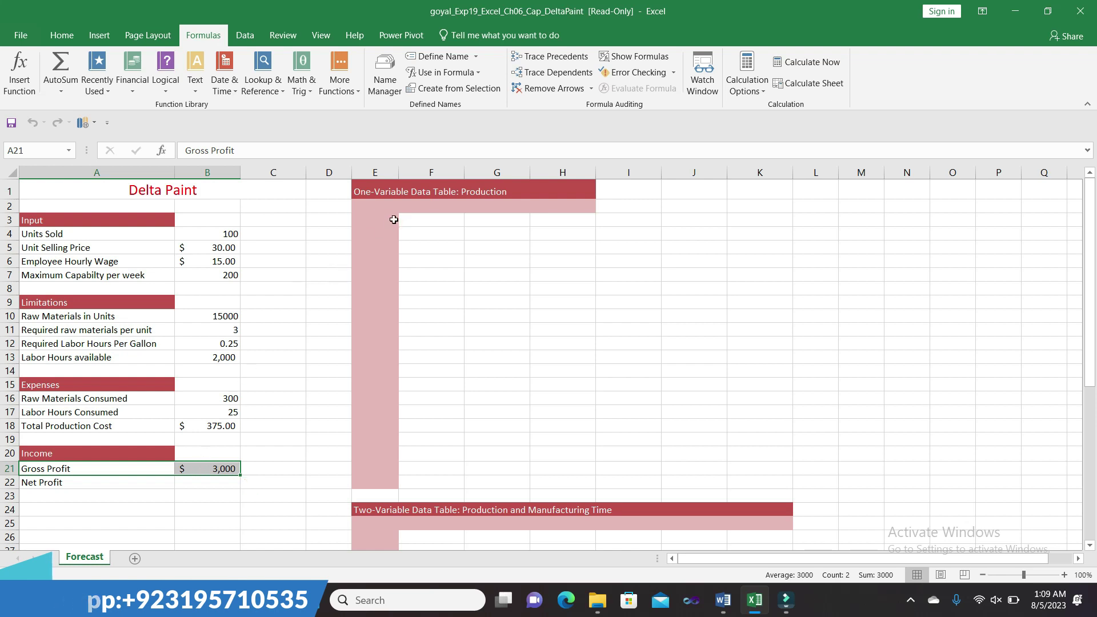
{"action": "left_click", "coordinate": [481, 89]}
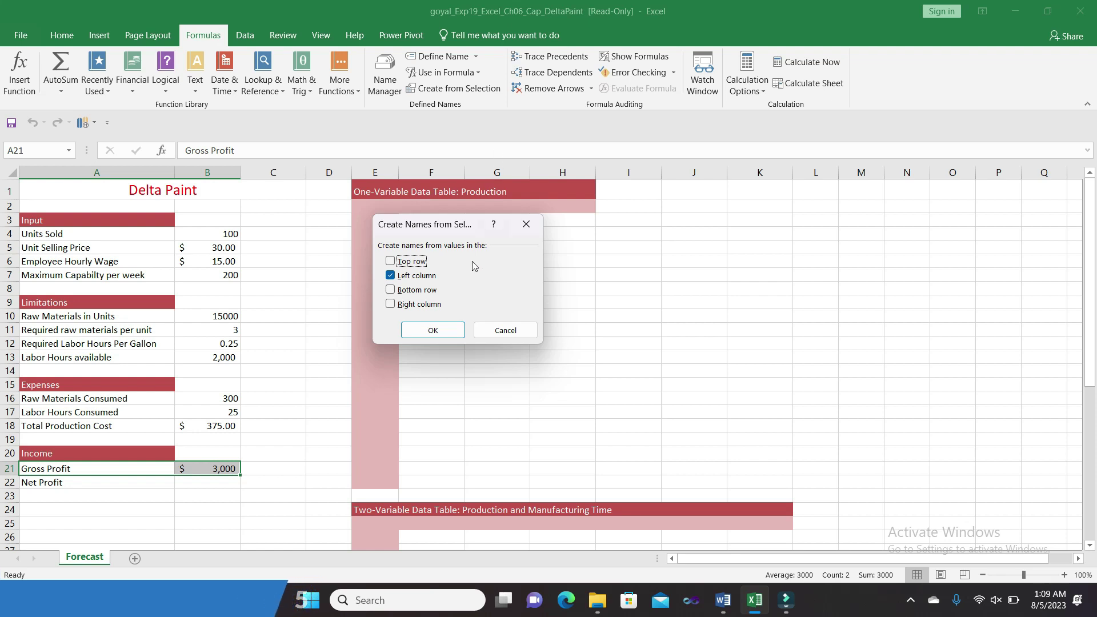
{"action": "left_click", "coordinate": [434, 331]}
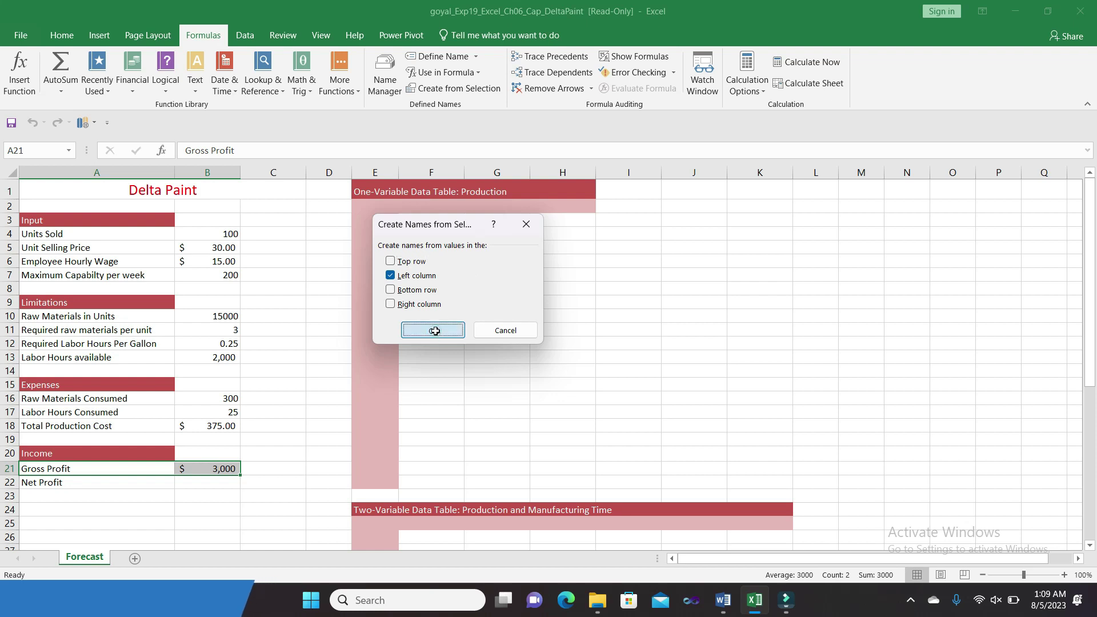
{"action": "left_click", "coordinate": [526, 455]}
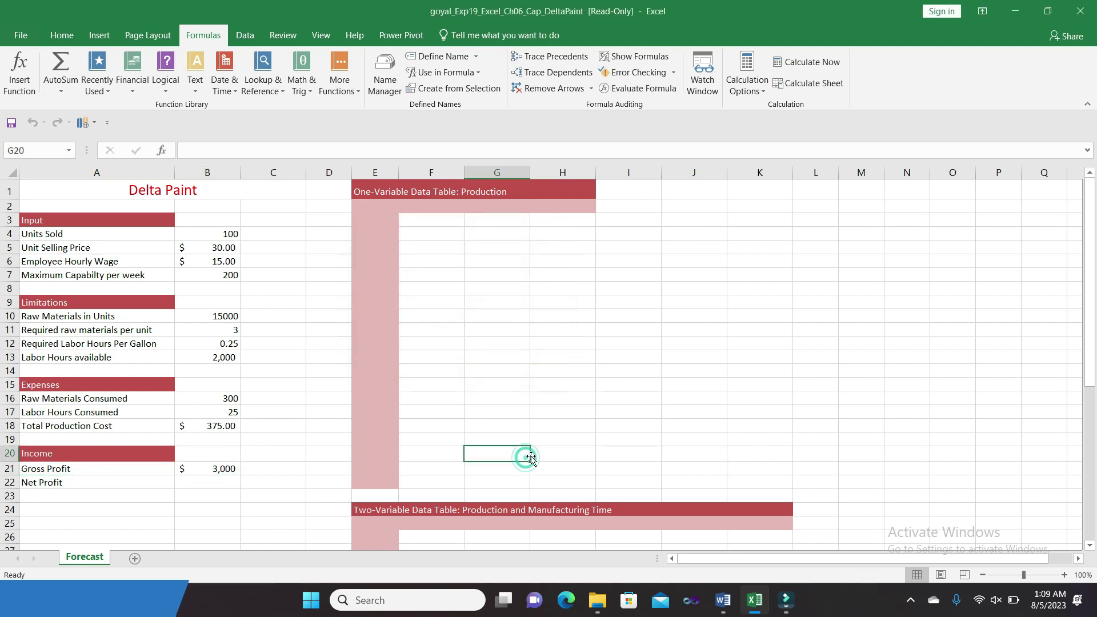
{"action": "mouse_move", "coordinate": [722, 600]}
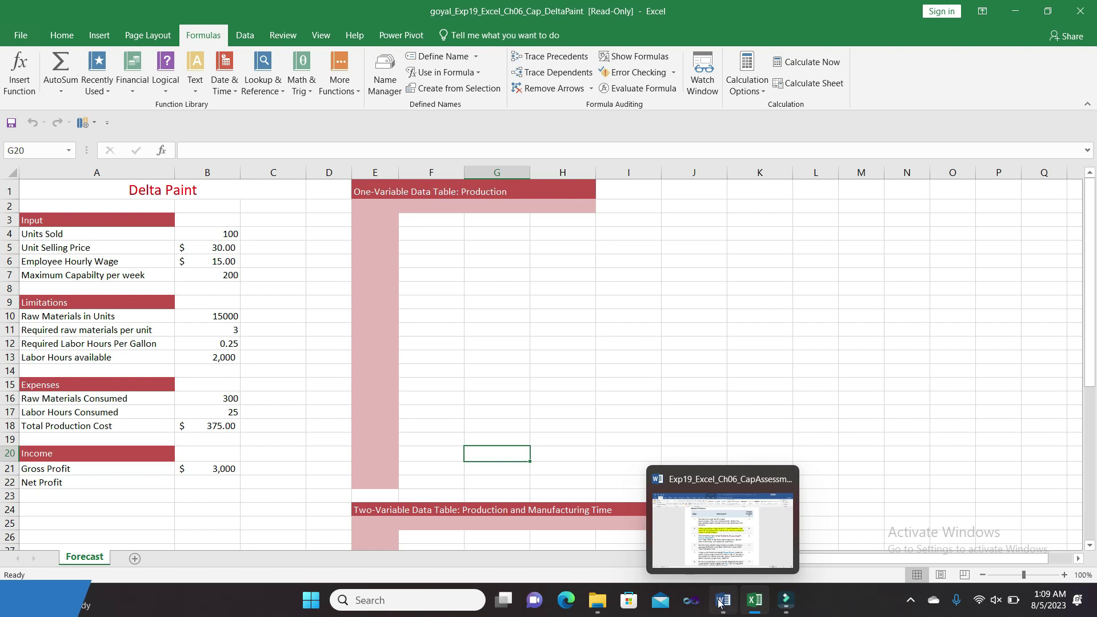
Remove step 2's yellow highlight and highlight step 3 in yellow
{"action": "left_click", "coordinate": [720, 554]}
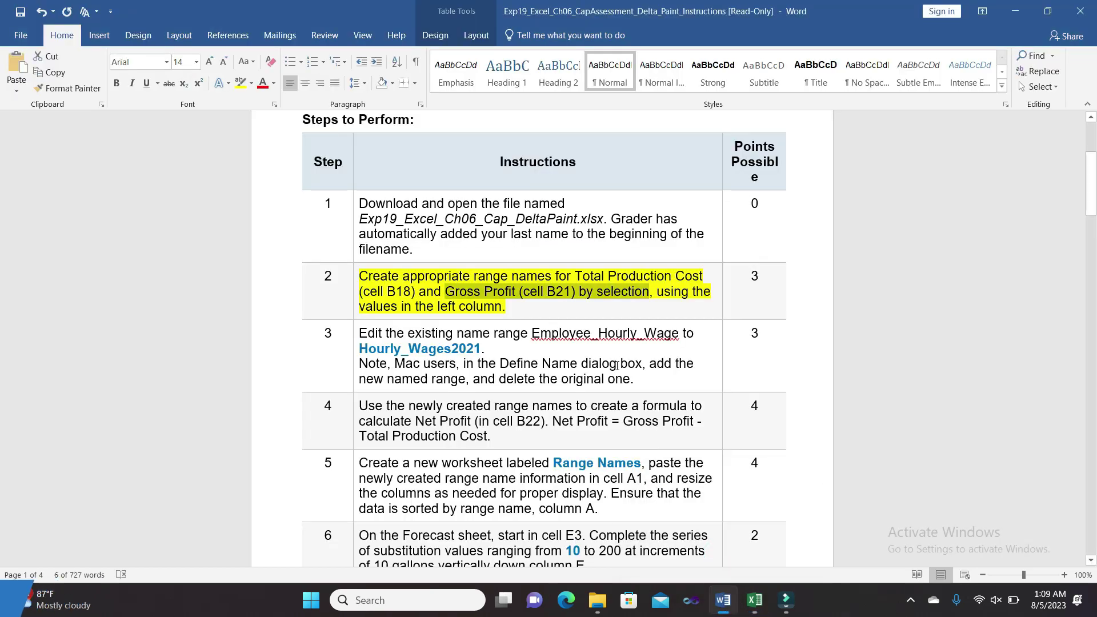
{"action": "left_click", "coordinate": [561, 311]}
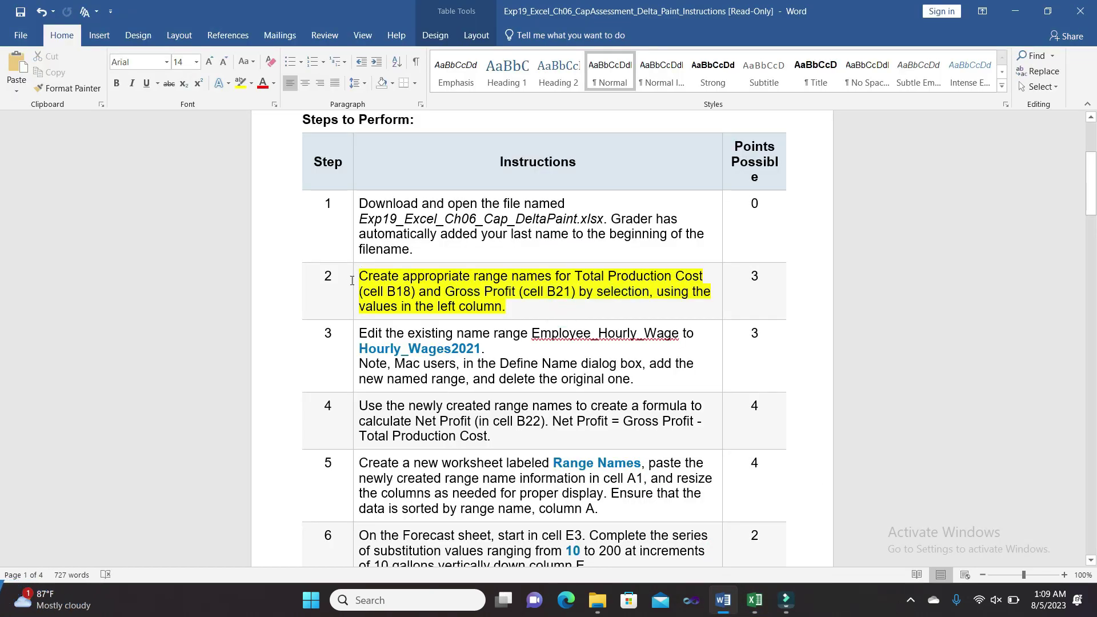
{"action": "left_click", "coordinate": [354, 278]}
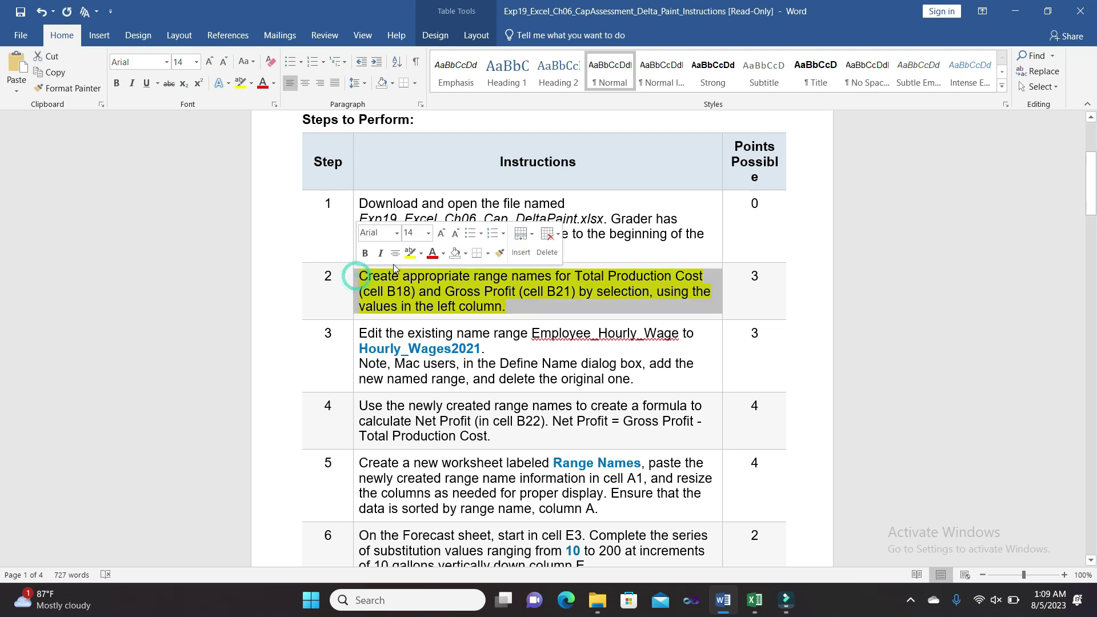
{"action": "left_click", "coordinate": [409, 256]}
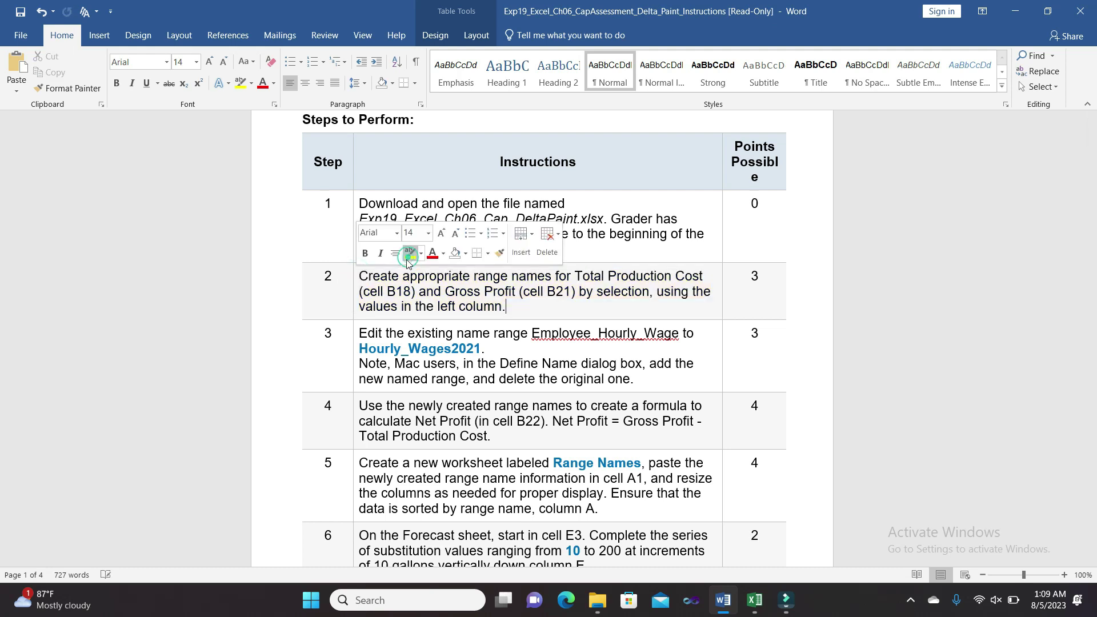
{"action": "left_click", "coordinate": [354, 333]}
{"action": "left_click", "coordinate": [409, 309]}
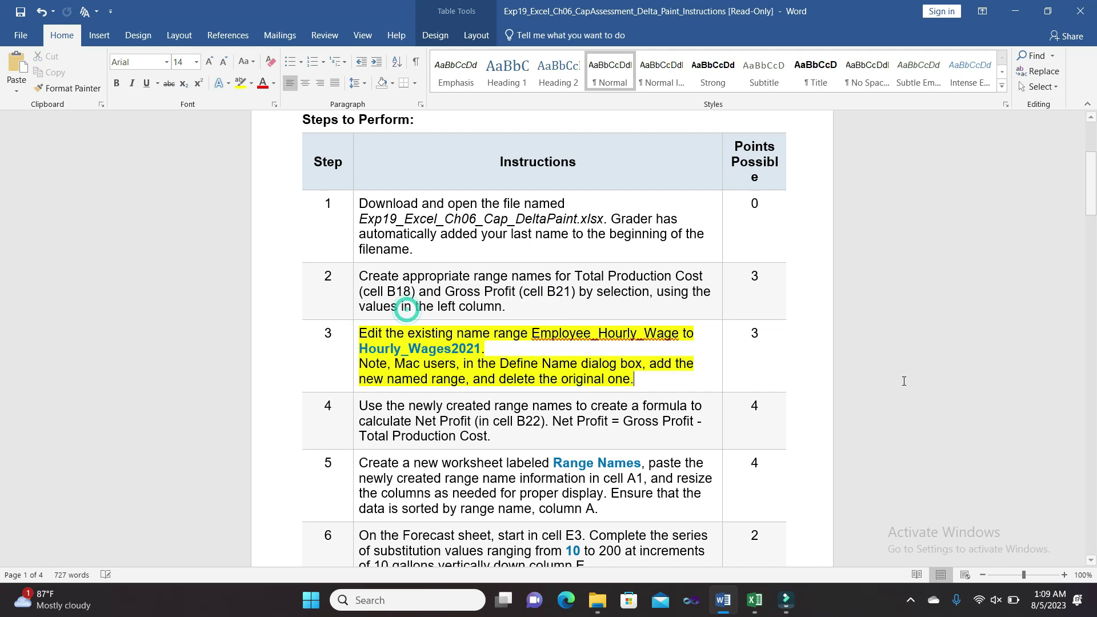
{"action": "left_click_drag", "start_coordinate": [1090, 189], "coordinate": [1091, 215]}
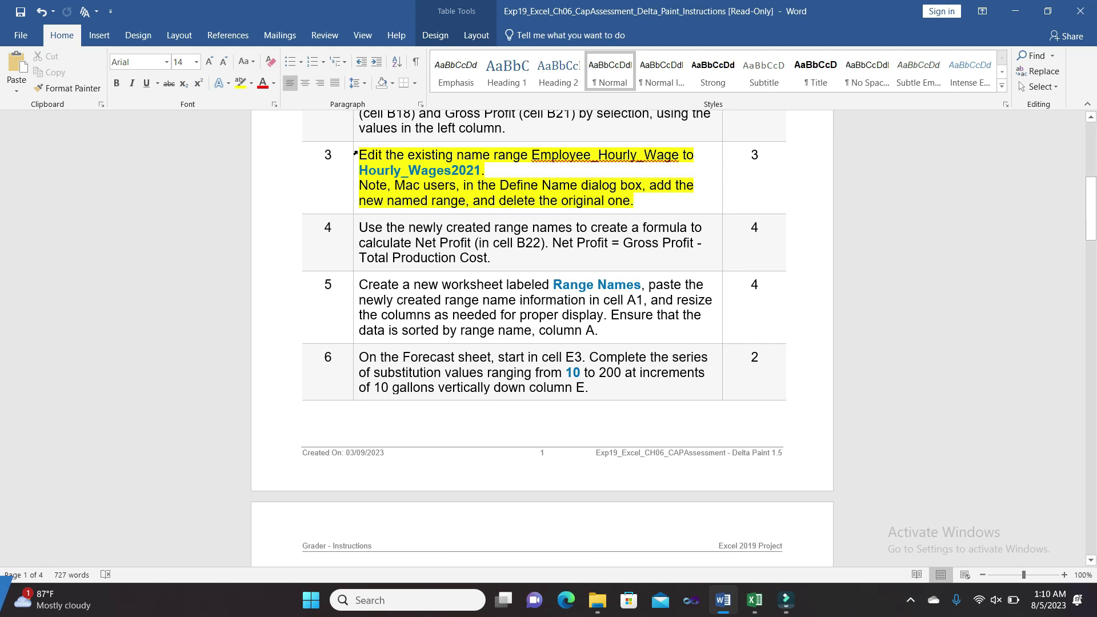
Review step 3's new name Hourly_Wages2021, then return to the Delta Paint workbook
{"action": "left_click_drag", "start_coordinate": [363, 151], "coordinate": [455, 161]}
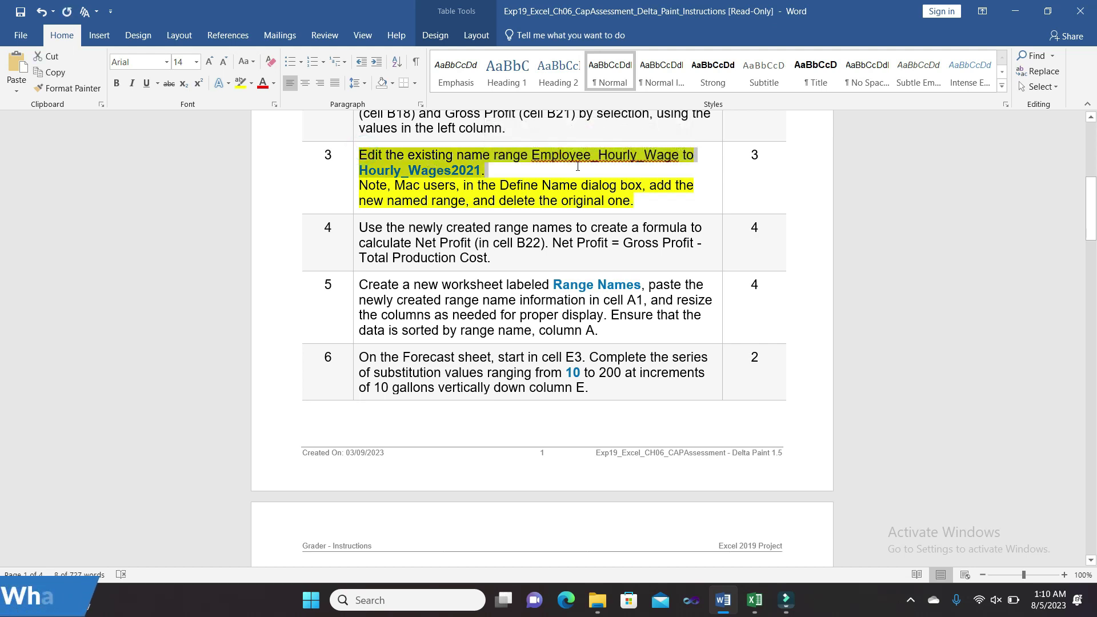
{"action": "left_click", "coordinate": [487, 178]}
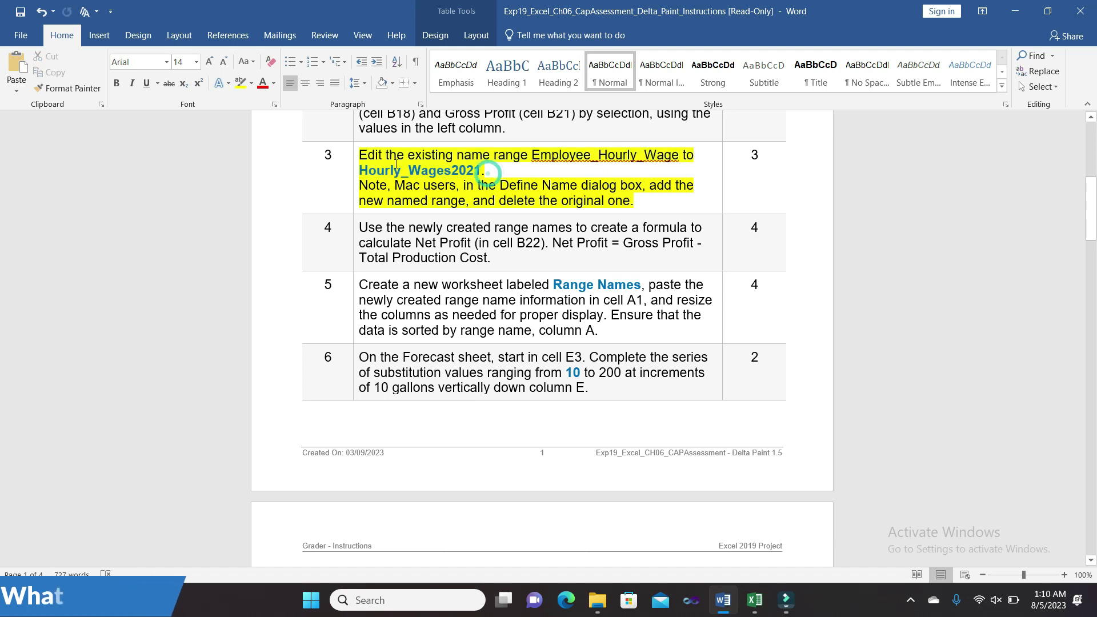
{"action": "left_click_drag", "start_coordinate": [360, 169], "coordinate": [473, 173]}
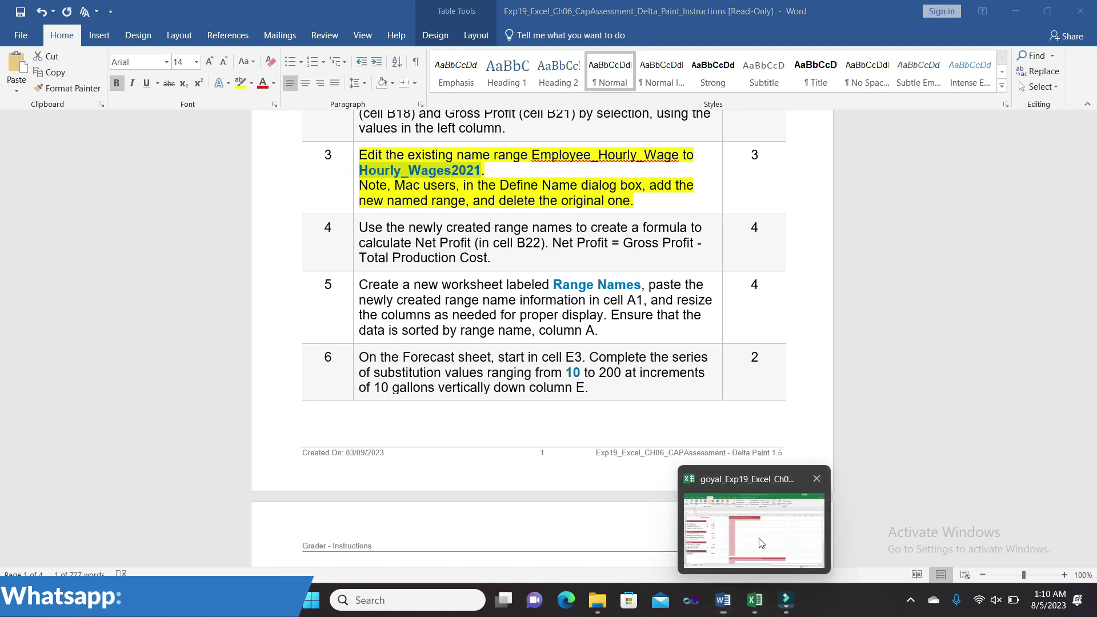
{"action": "left_click", "coordinate": [755, 597]}
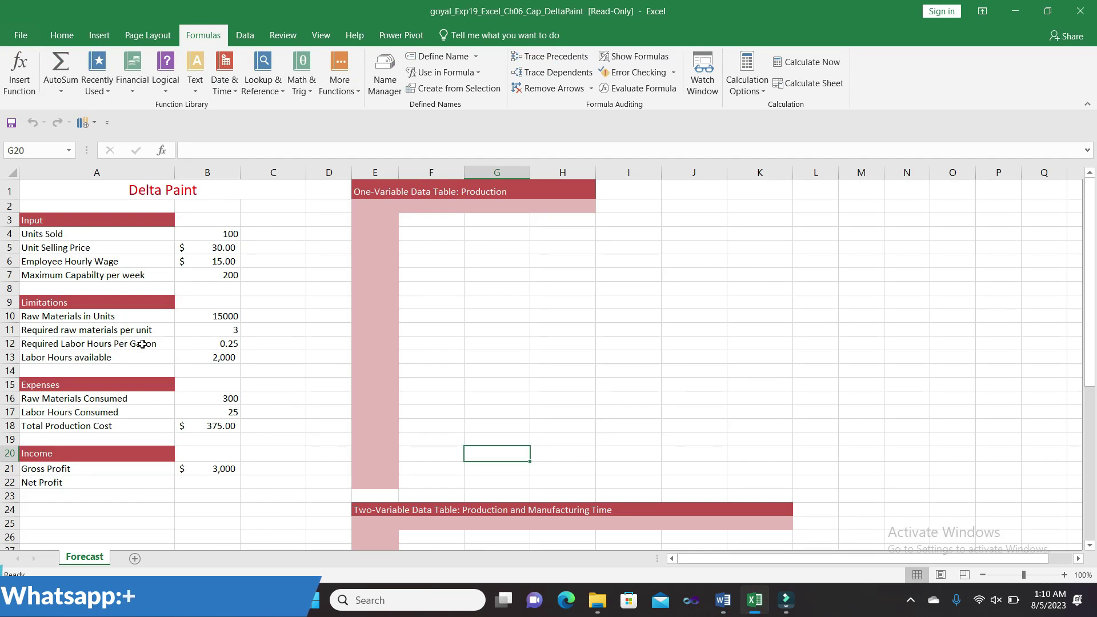
In Name Manager, rename Employee_Hourly_Wage to Hourly_Wages2021, keeping its Forecast!$B$6 reference
{"action": "left_click", "coordinate": [110, 265]}
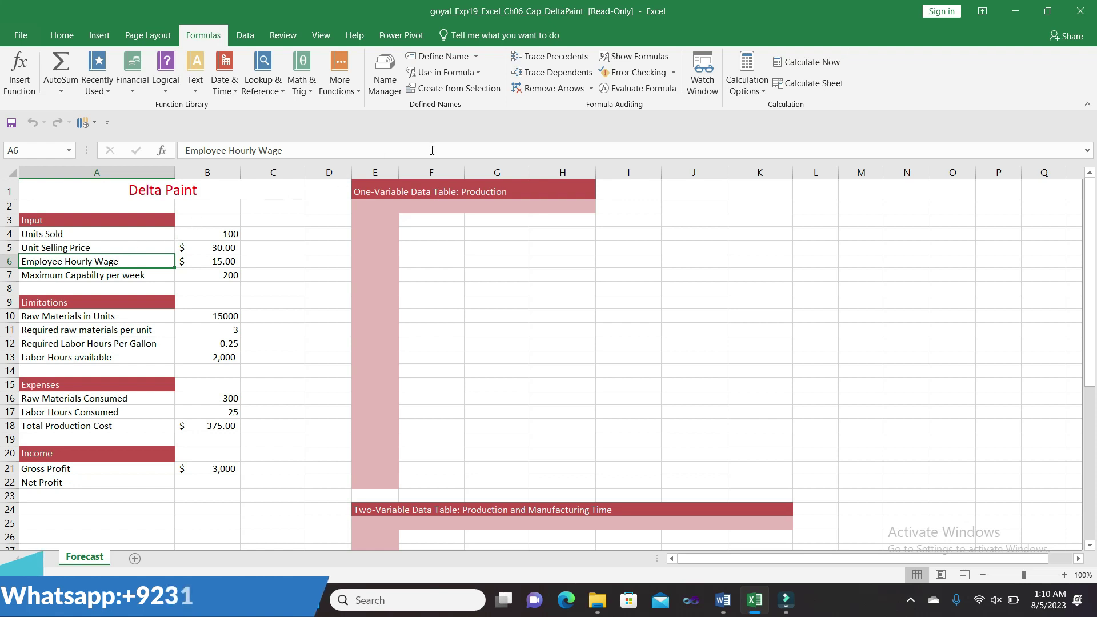
{"action": "left_click", "coordinate": [398, 92]}
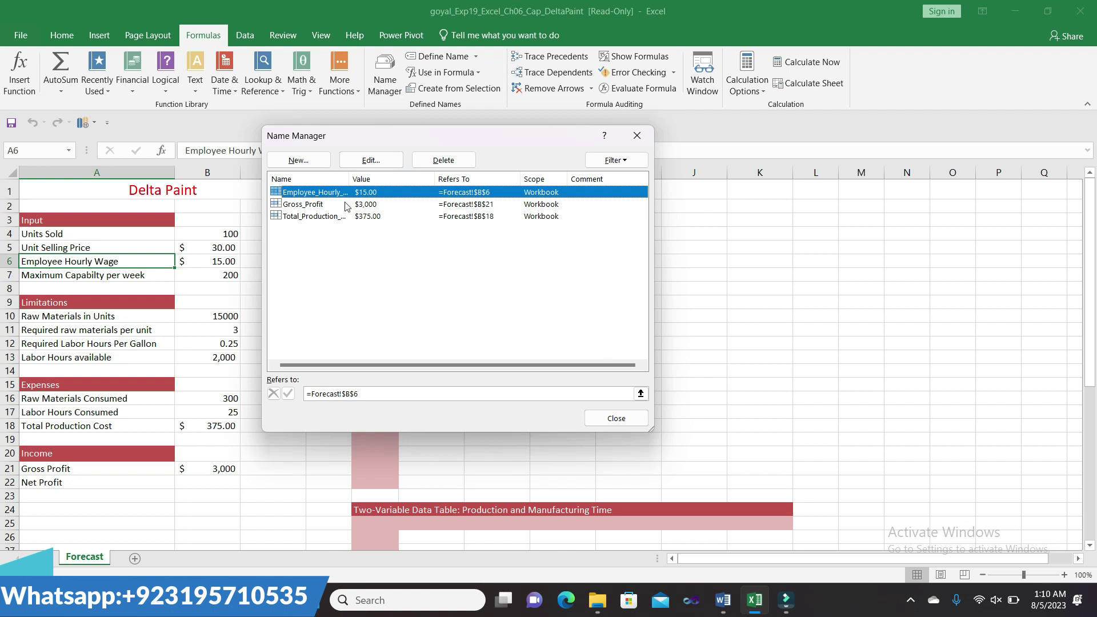
{"action": "left_click", "coordinate": [377, 161]}
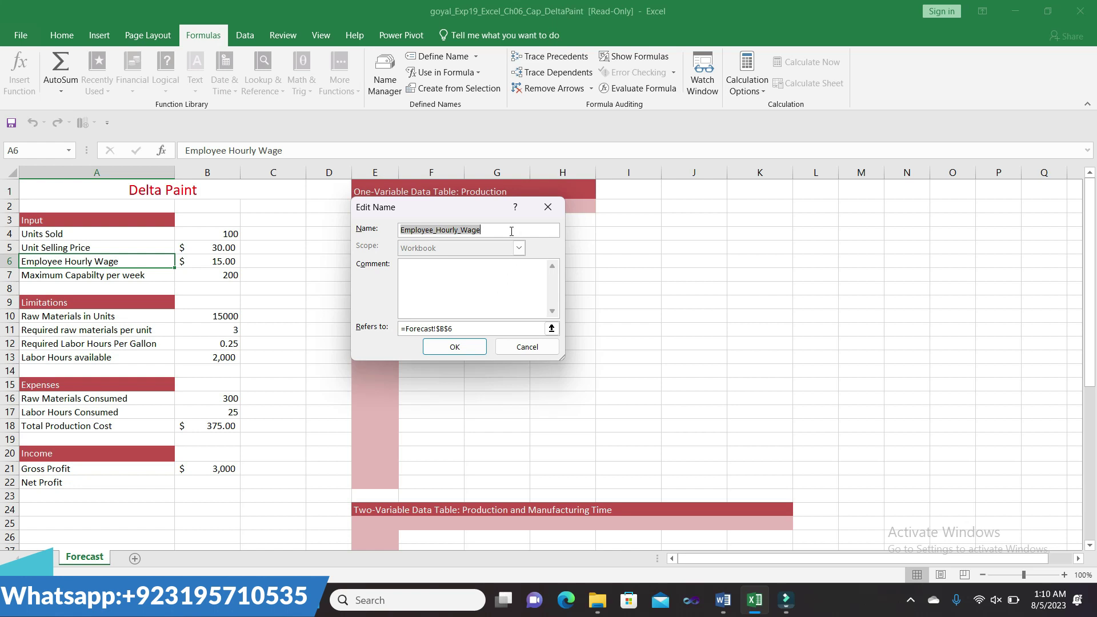
{"action": "type", "text": "Hourly_Wages2021"}
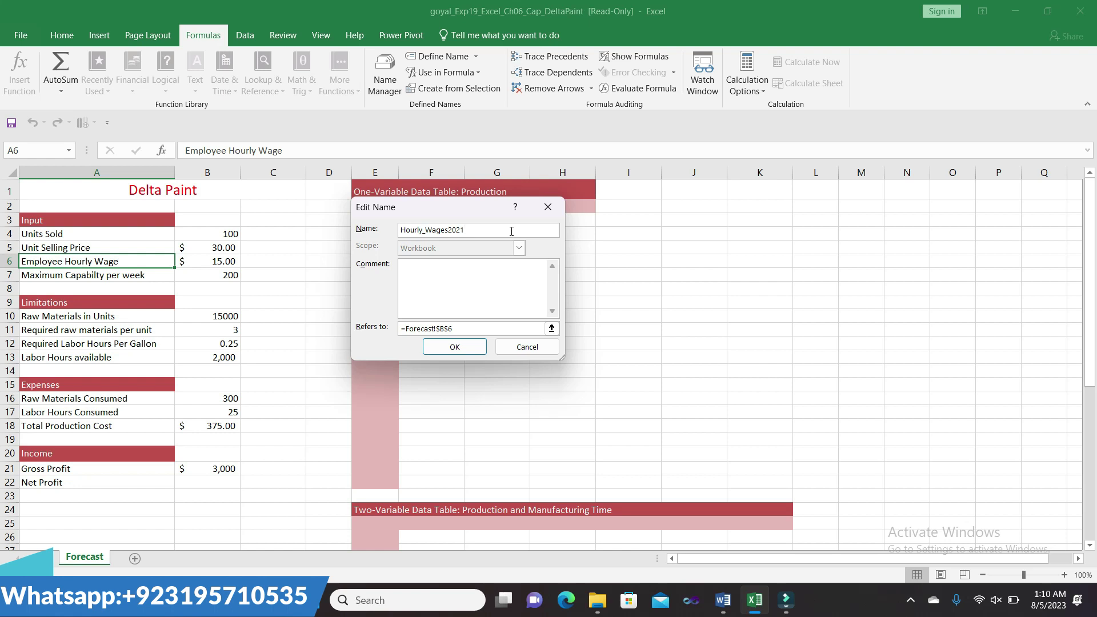
{"action": "left_click", "coordinate": [474, 348]}
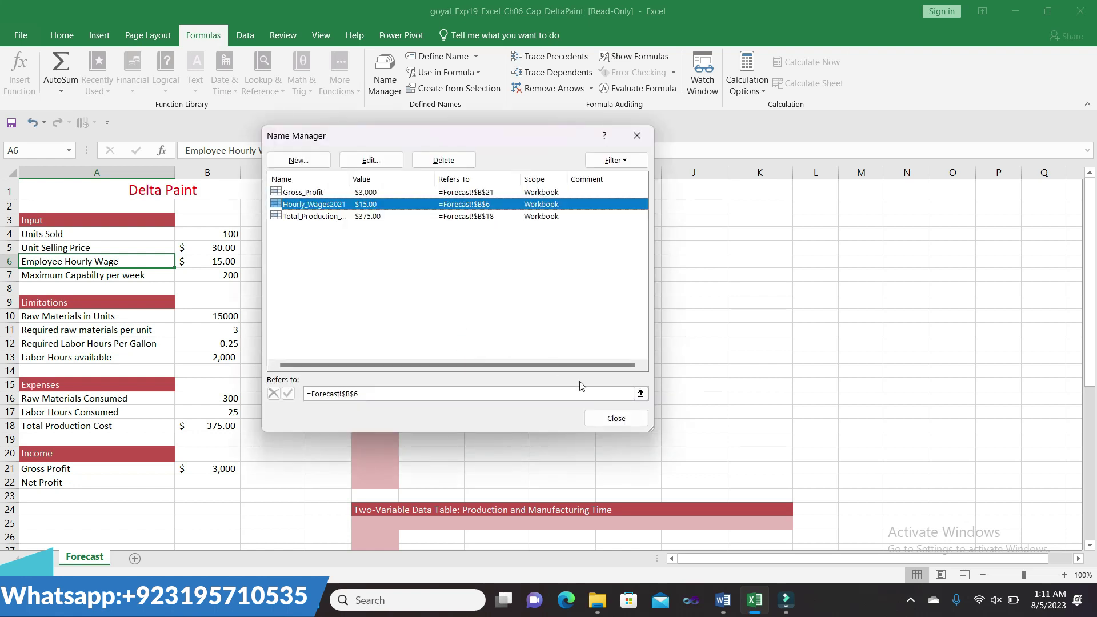
{"action": "left_click", "coordinate": [617, 426]}
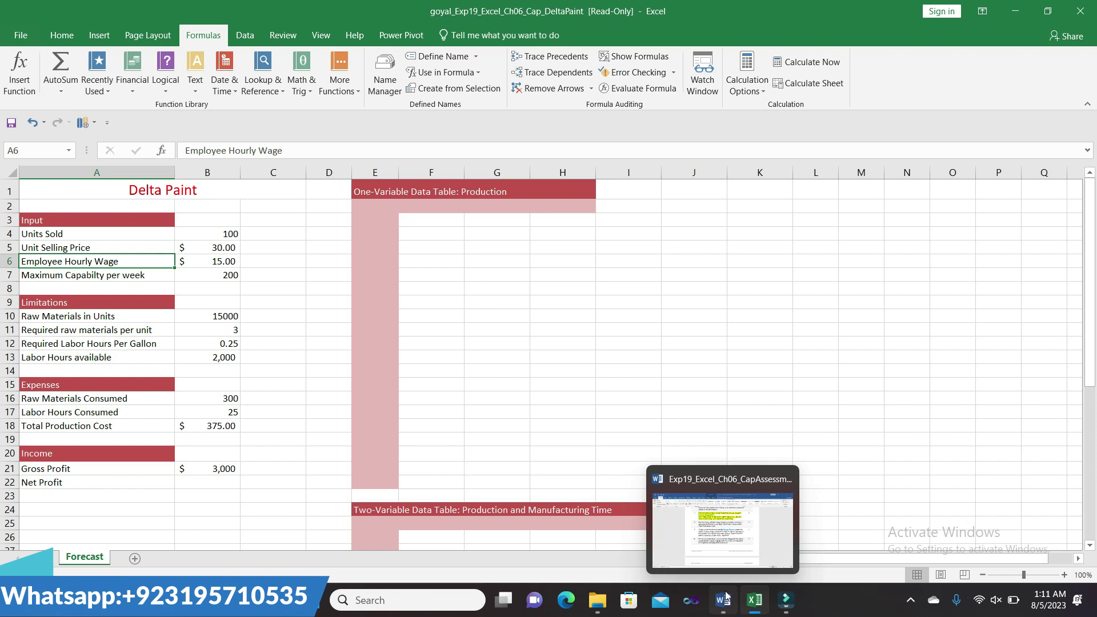
{"action": "mouse_move", "coordinate": [722, 600]}
{"action": "left_click", "coordinate": [725, 518]}
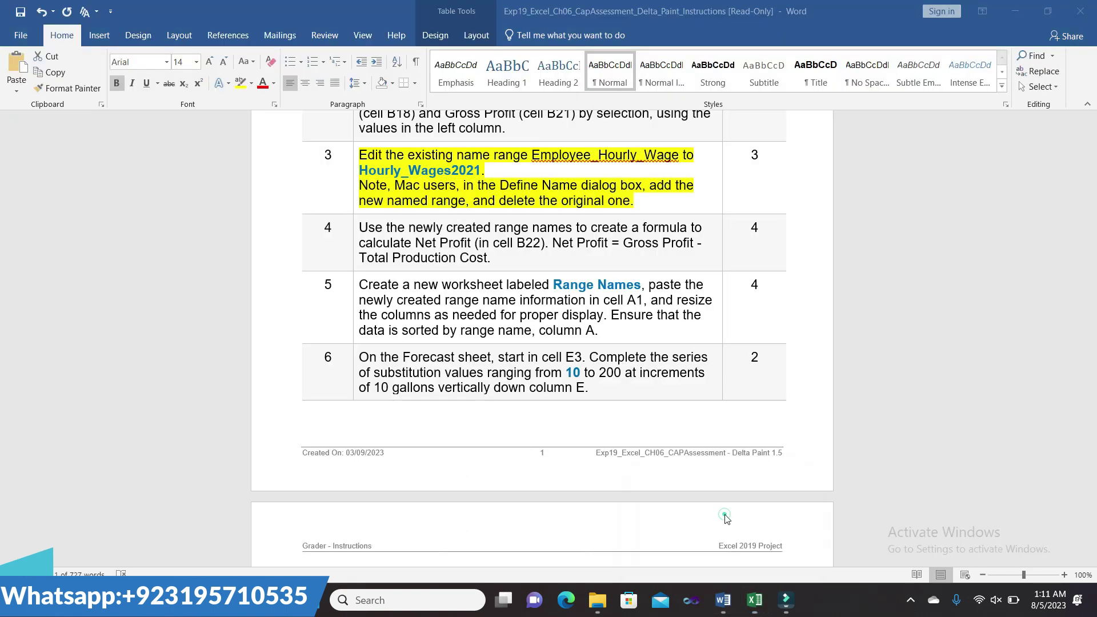
Unhighlight step 3 and highlight step 4's Net Profit formula instruction in yellow
{"action": "left_click", "coordinate": [639, 203]}
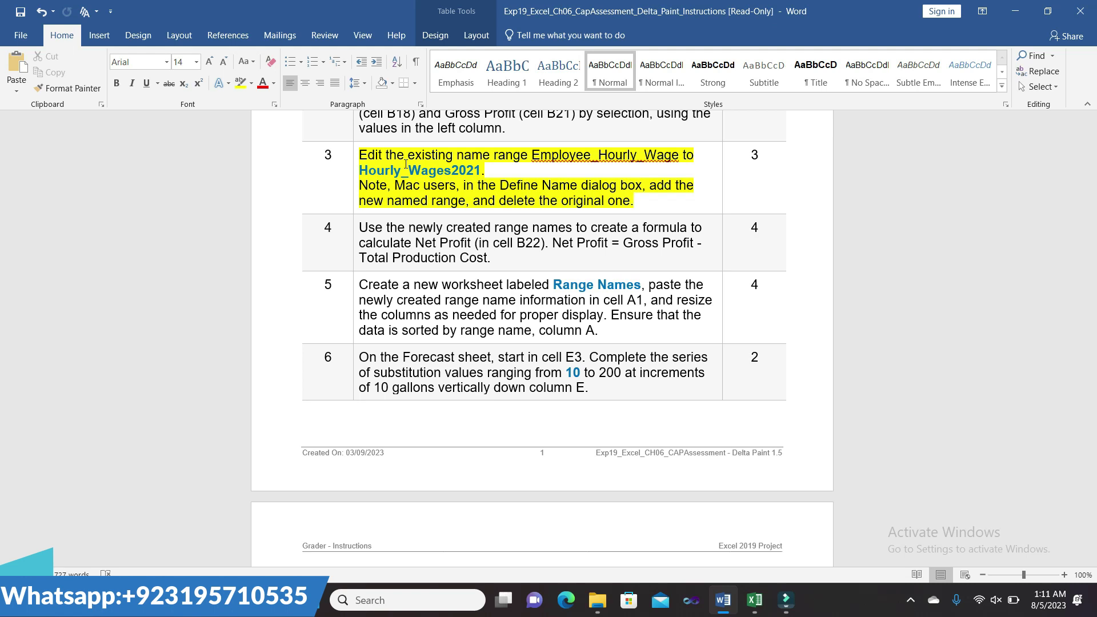
{"action": "left_click", "coordinate": [355, 155]}
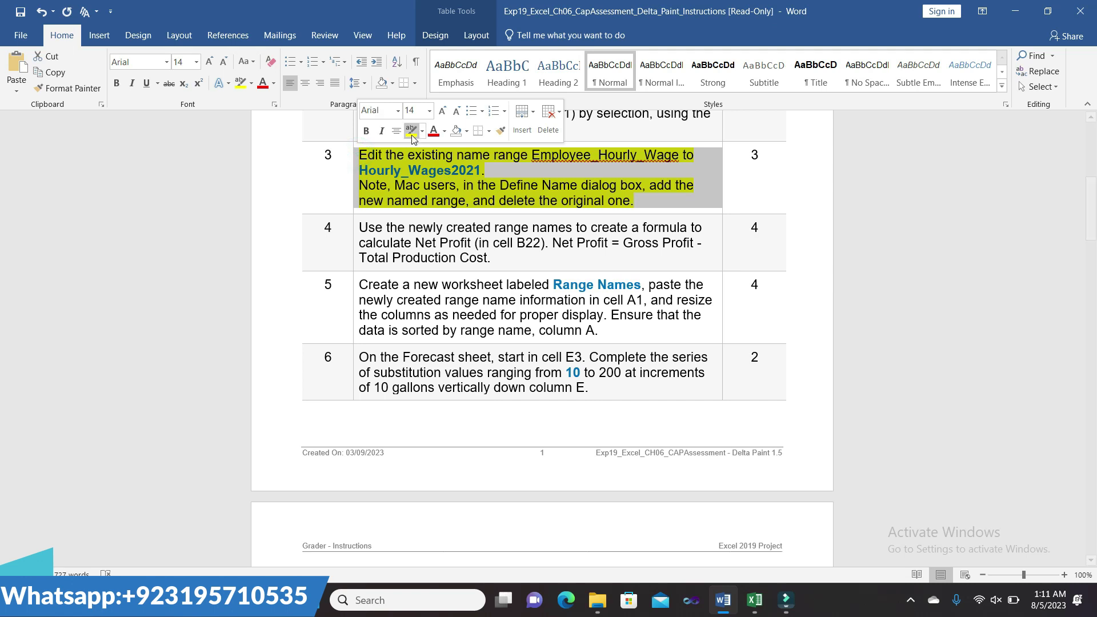
{"action": "left_click", "coordinate": [410, 137]}
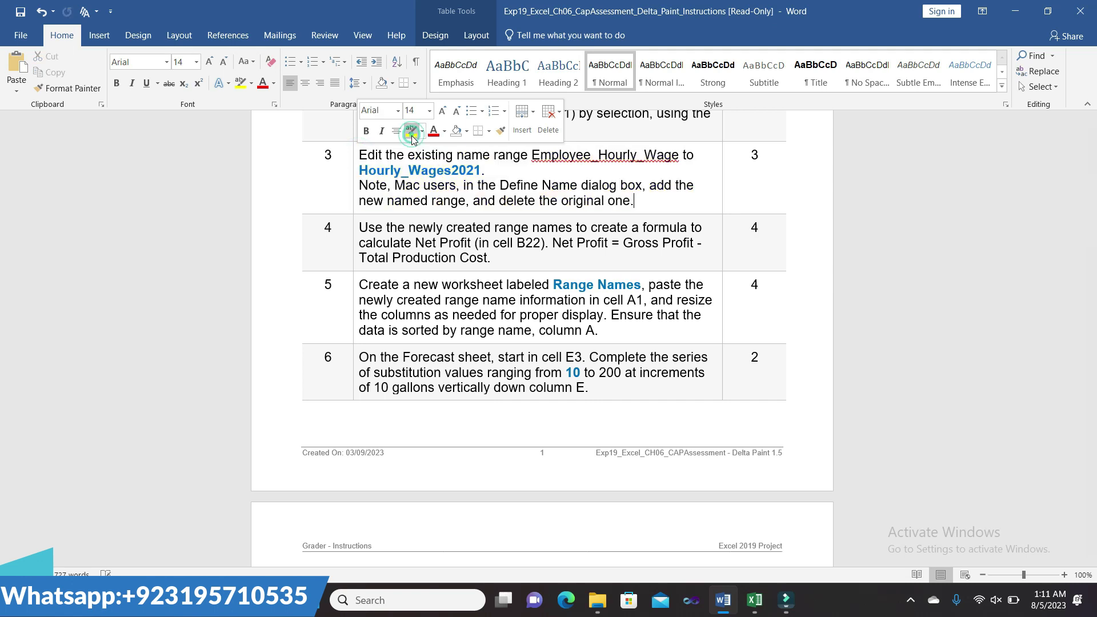
{"action": "left_click", "coordinate": [355, 230]}
{"action": "left_click", "coordinate": [411, 206]}
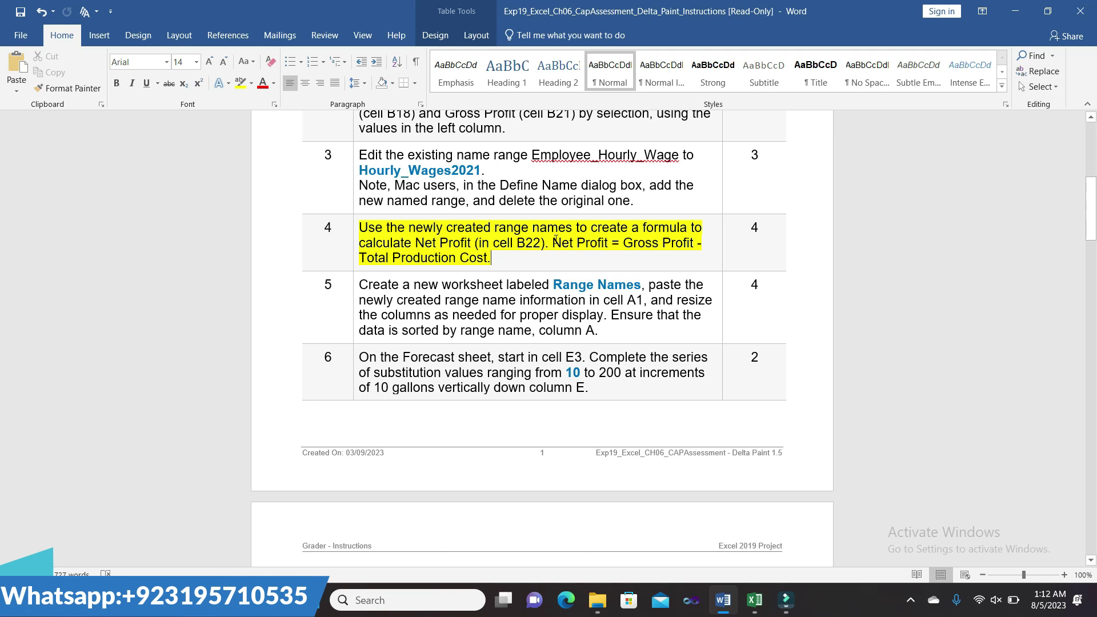
{"action": "left_click_drag", "start_coordinate": [553, 240], "coordinate": [567, 260]}
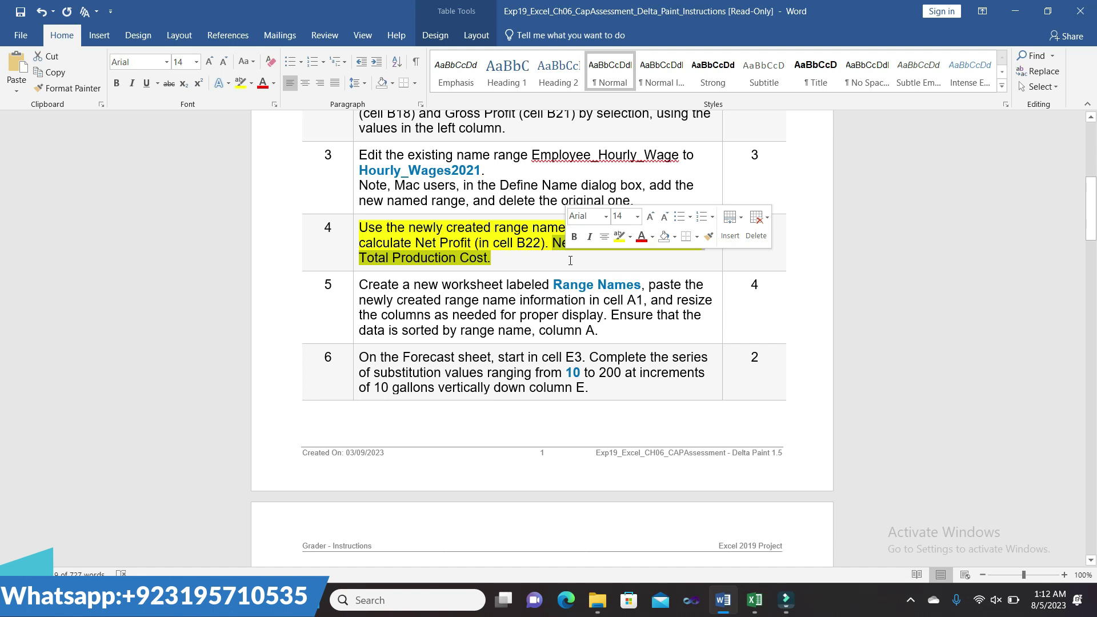
{"action": "left_click", "coordinate": [548, 258]}
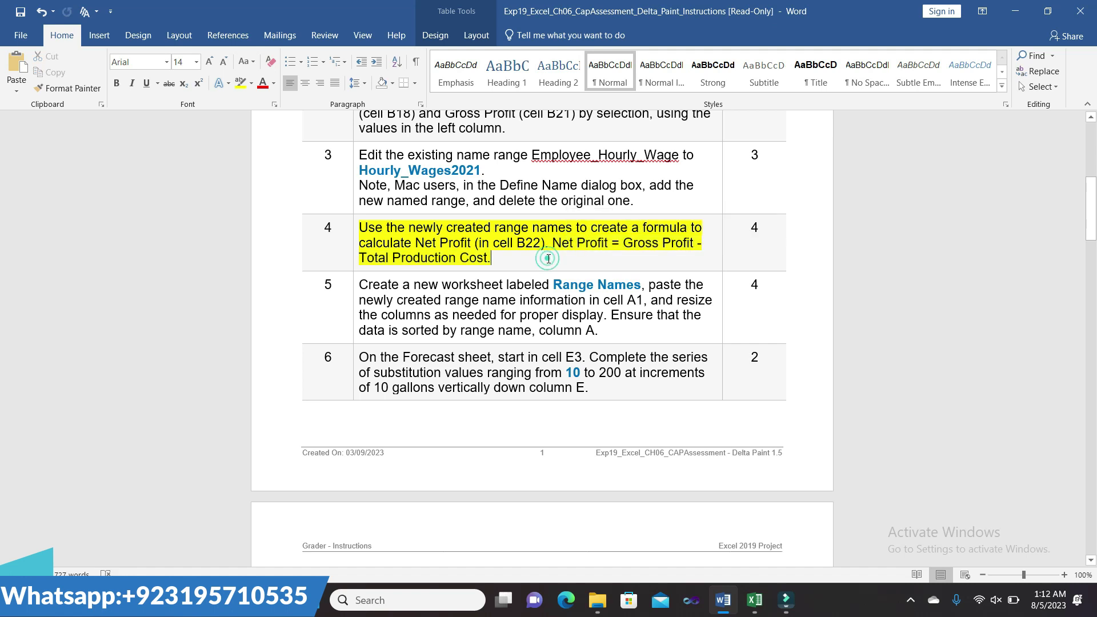
{"action": "mouse_move", "coordinate": [754, 600]}
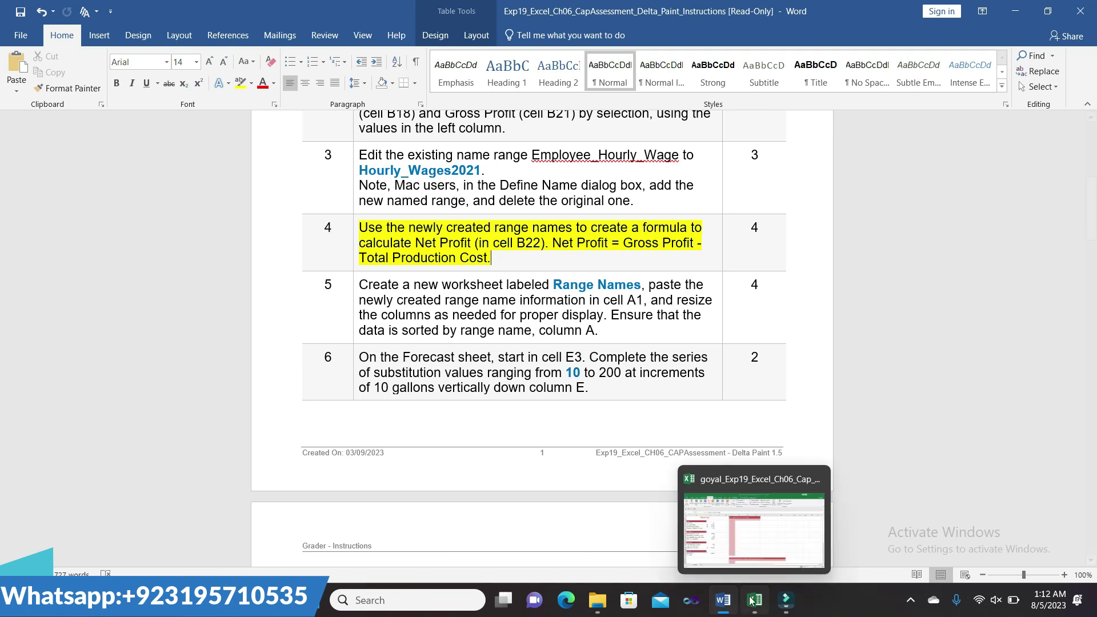
{"action": "left_click", "coordinate": [743, 551]}
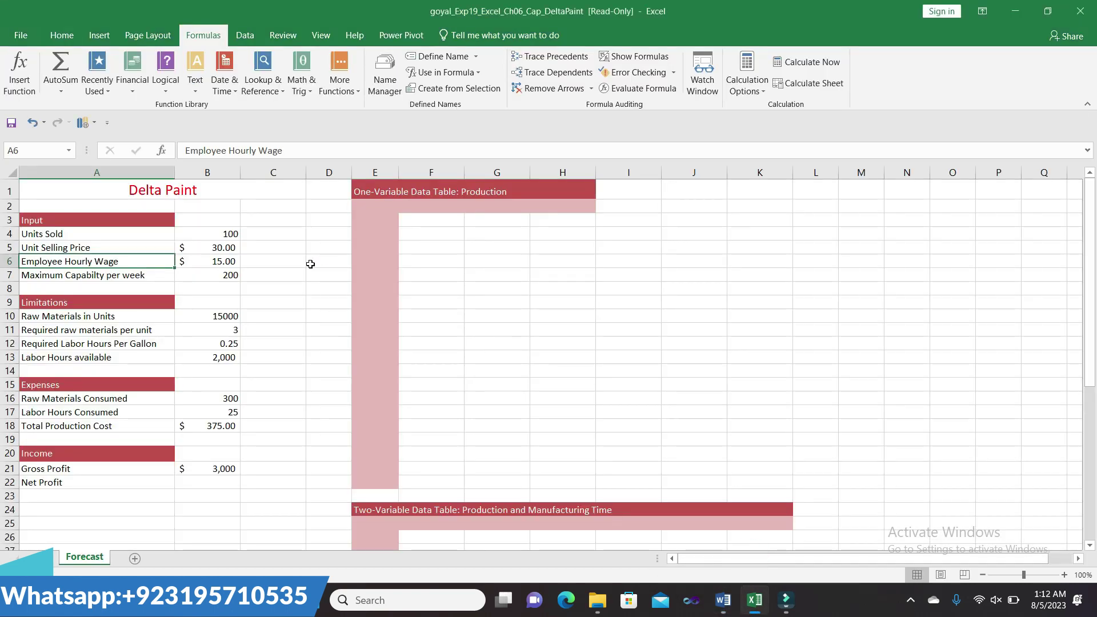
Enter =Gross_Profit-Total_Production_Cost in B22, giving a Net Profit of $2,625
{"action": "left_click", "coordinate": [217, 480]}
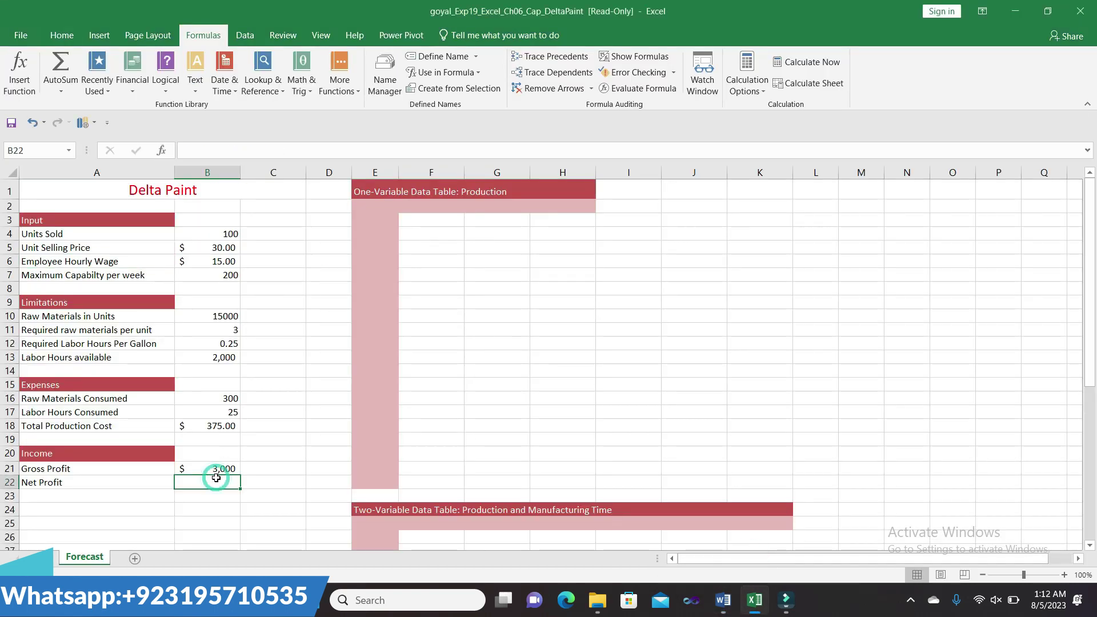
{"action": "type", "text": "="}
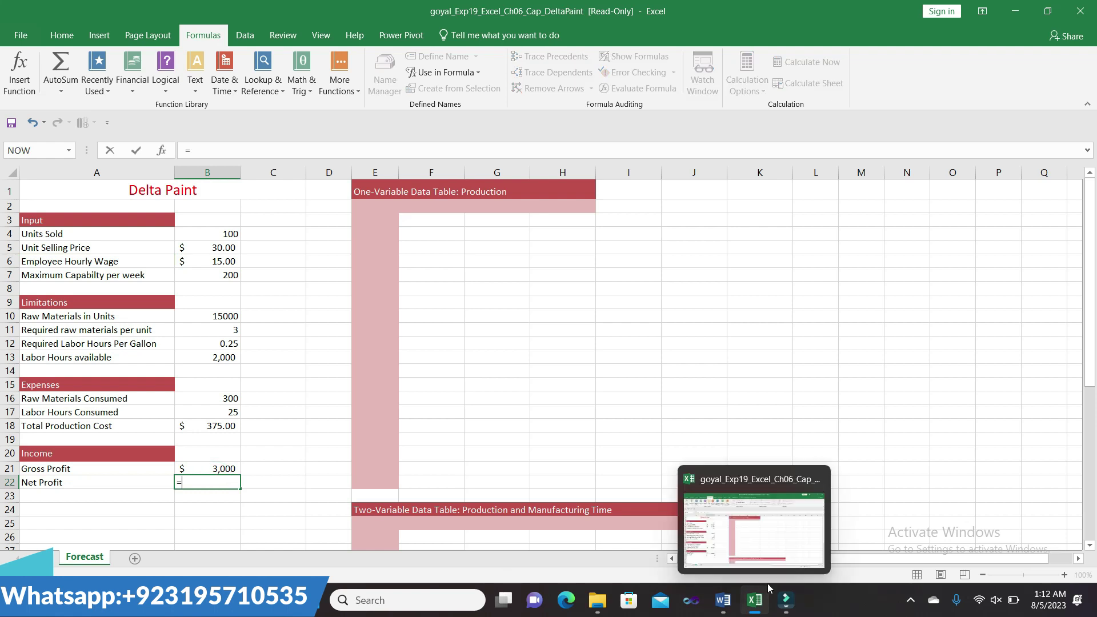
{"action": "mouse_move", "coordinate": [722, 600]}
{"action": "left_click", "coordinate": [730, 557]}
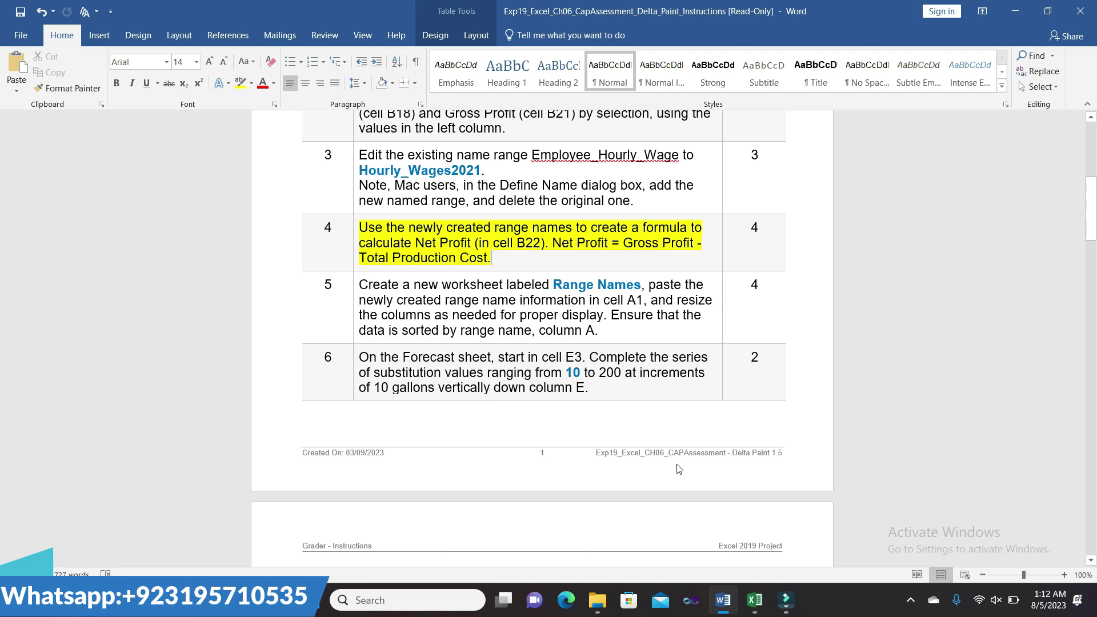
{"action": "left_click", "coordinate": [754, 598]}
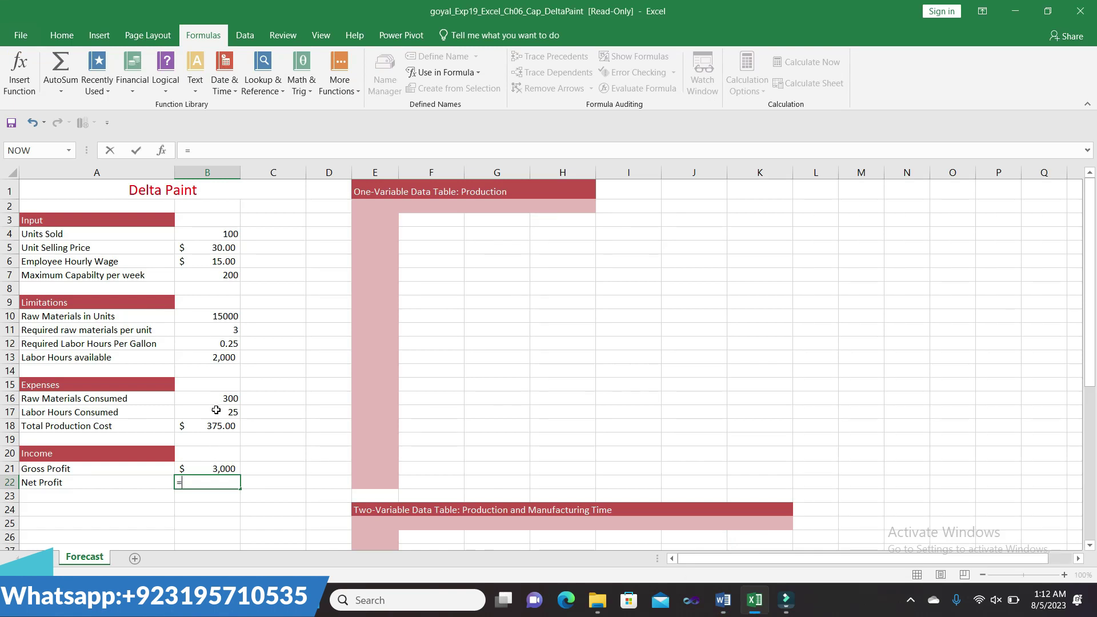
{"action": "left_click", "coordinate": [226, 468]}
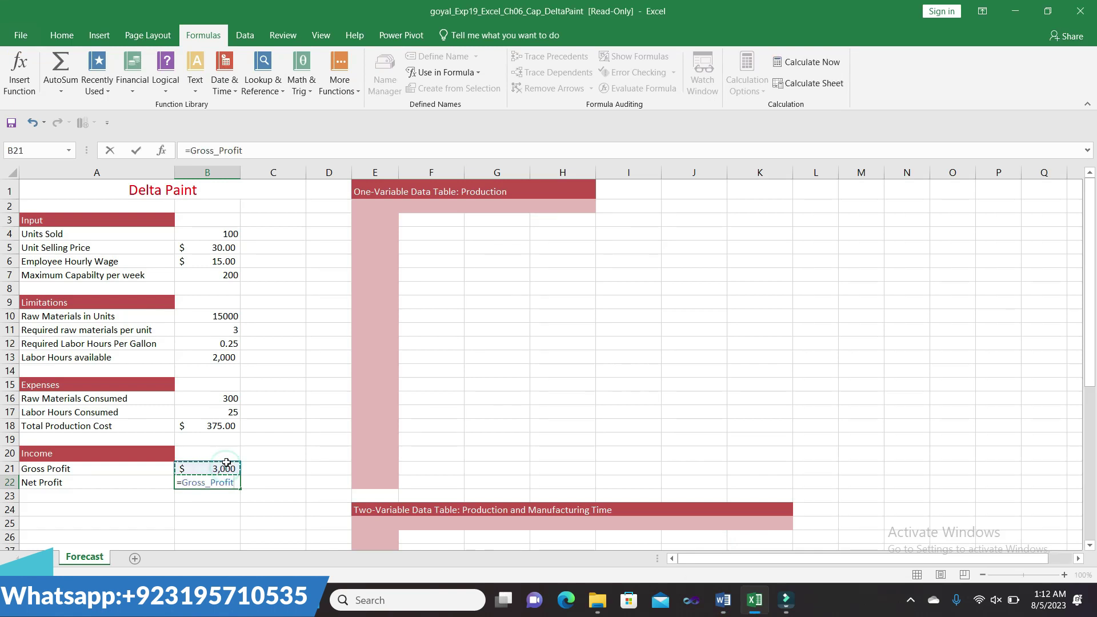
{"action": "type", "text": "-"}
{"action": "left_click", "coordinate": [229, 427]}
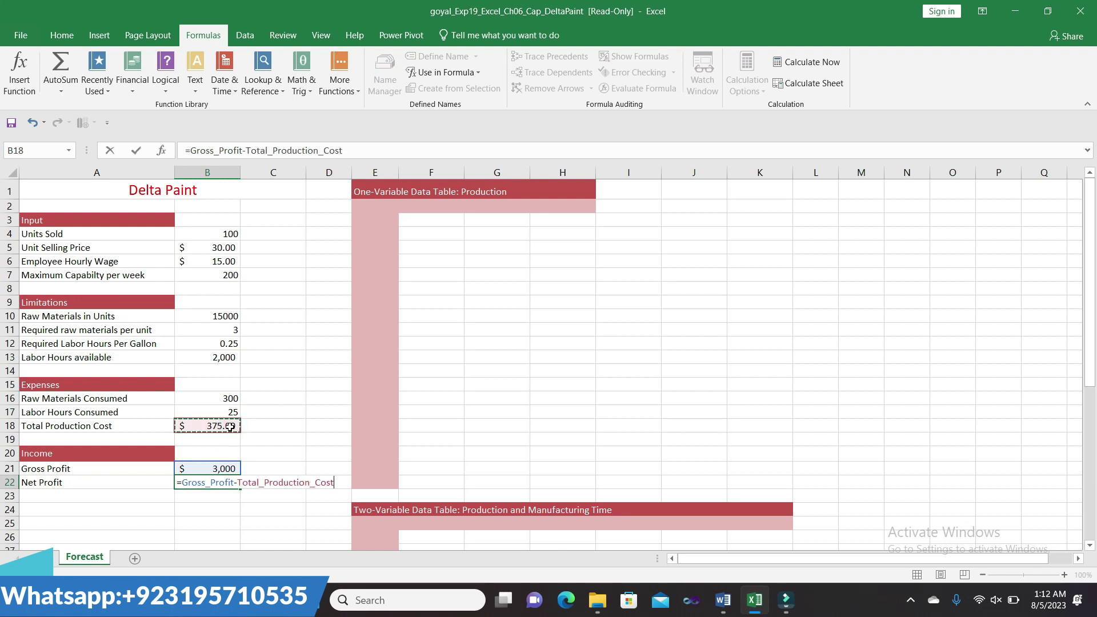
{"action": "left_click", "coordinate": [723, 599]}
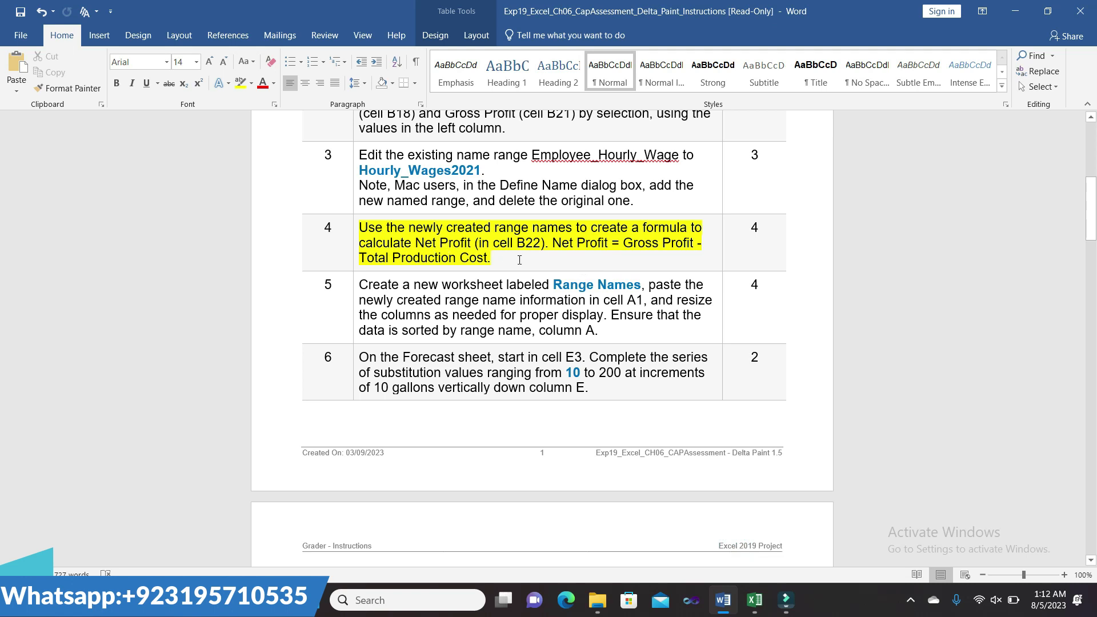
{"action": "mouse_move", "coordinate": [754, 599]}
{"action": "left_click", "coordinate": [754, 534]}
{"action": "type", "text": "=Gross_Profit-Total_Production_Cost"}
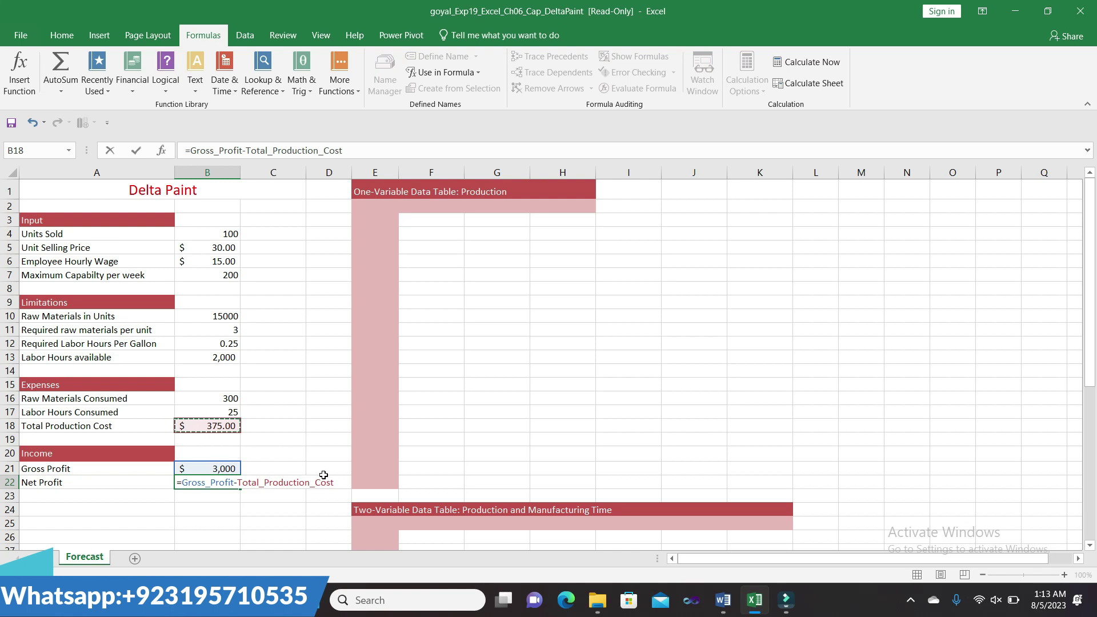
{"action": "key", "text": "Return"}
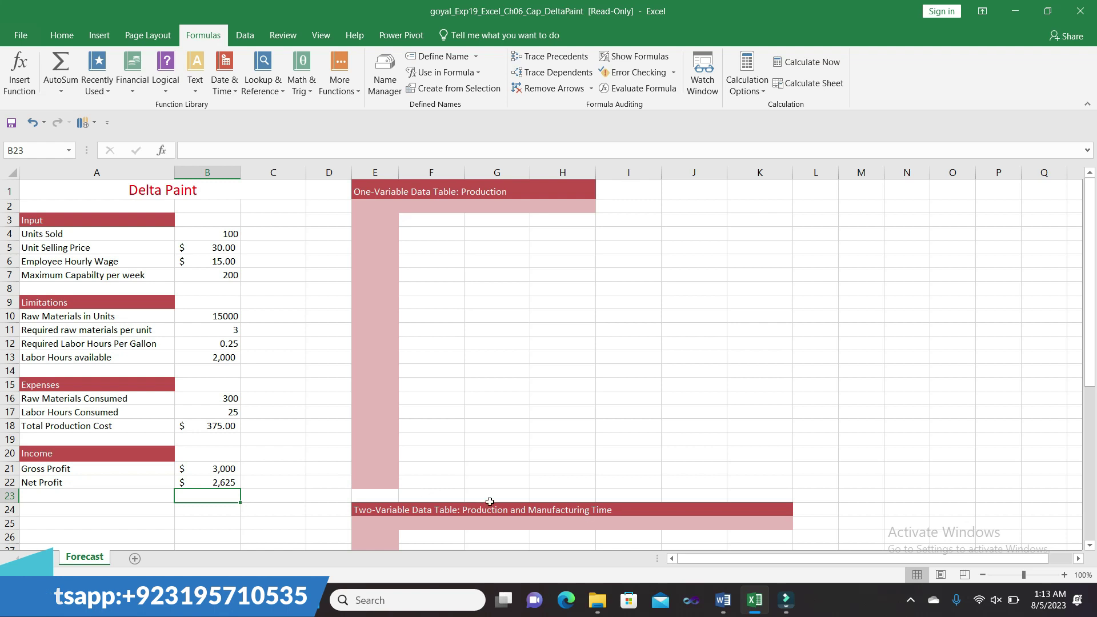
Clear step 4's highlight and highlight step 5, about the Range Names worksheet, in yellow
{"action": "left_click", "coordinate": [713, 544]}
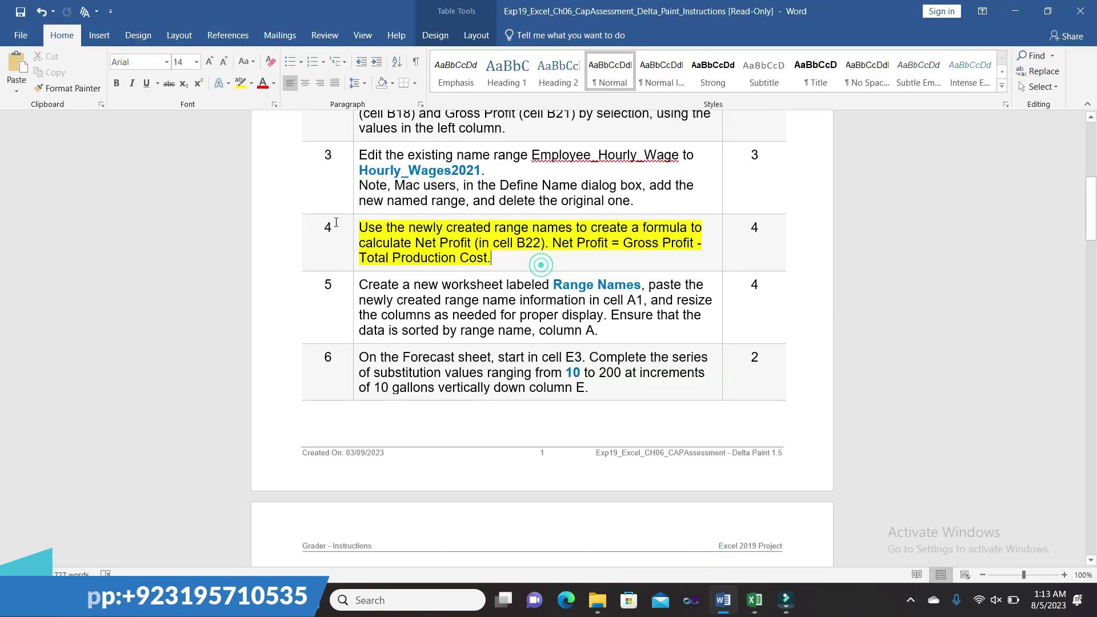
{"action": "left_click", "coordinate": [353, 228]}
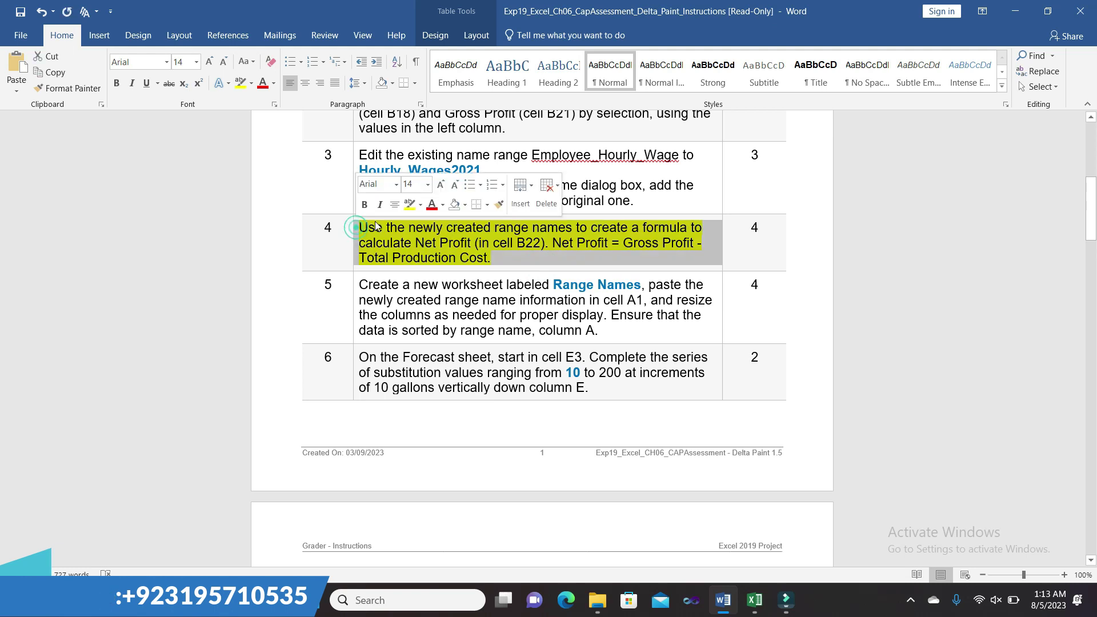
{"action": "left_click", "coordinate": [408, 203]}
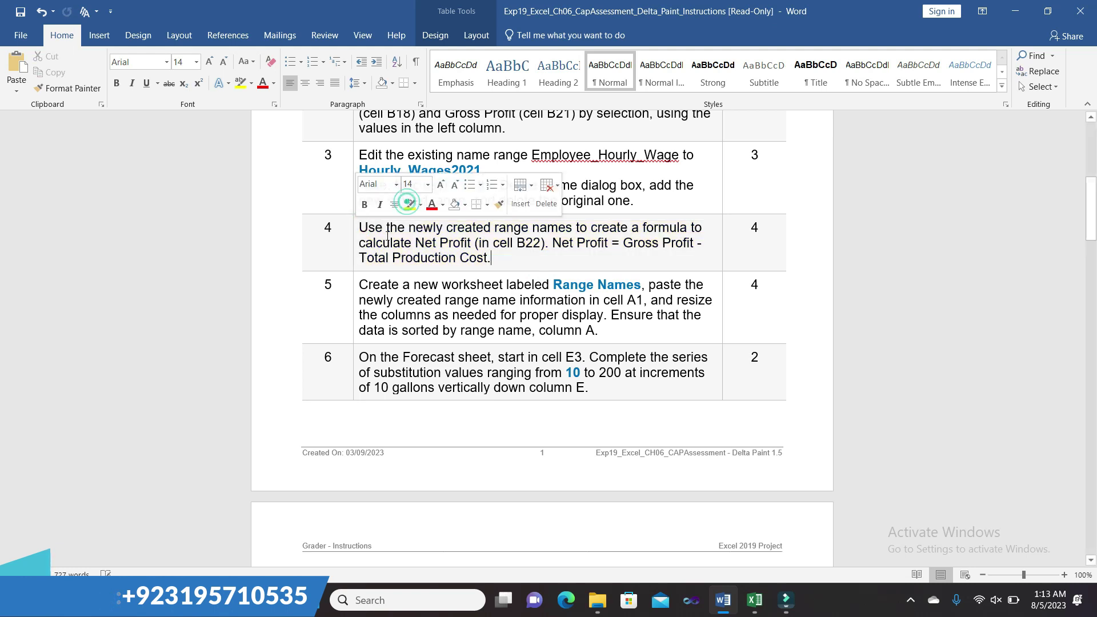
{"action": "left_click", "coordinate": [352, 286]}
{"action": "left_click", "coordinate": [415, 263]}
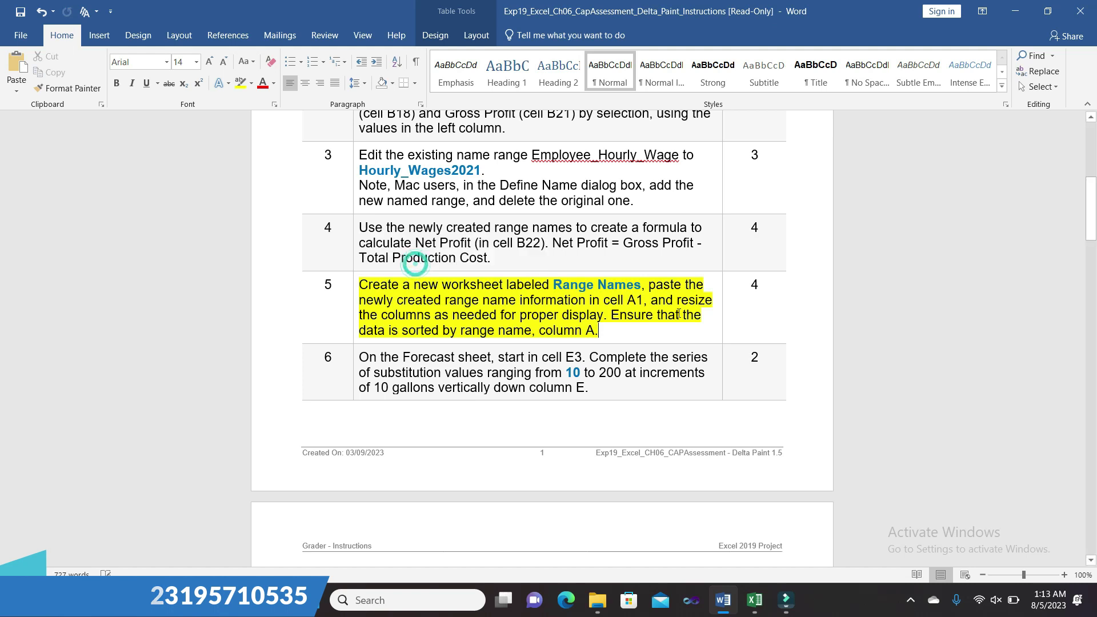
{"action": "left_click", "coordinate": [670, 331]}
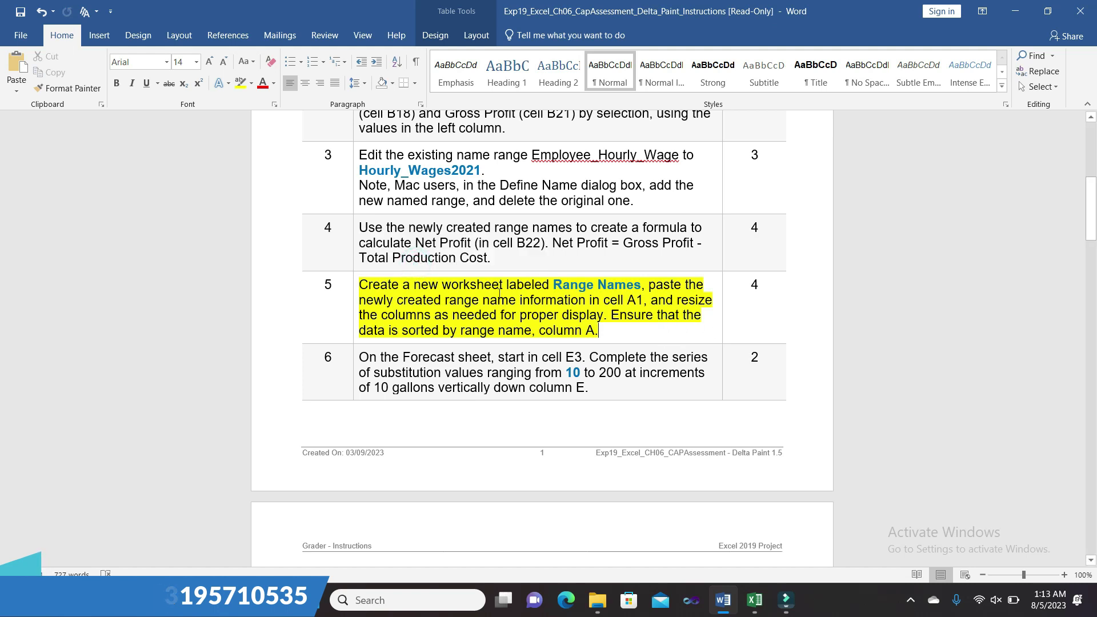
{"action": "left_click_drag", "start_coordinate": [555, 285], "coordinate": [626, 284]}
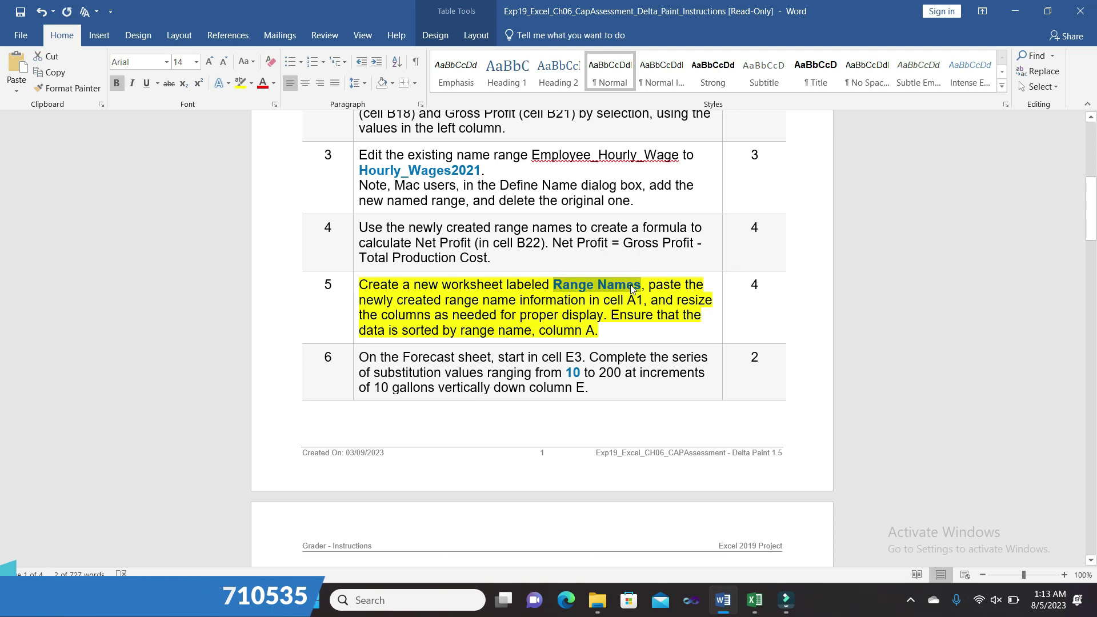
{"action": "mouse_move", "coordinate": [754, 600]}
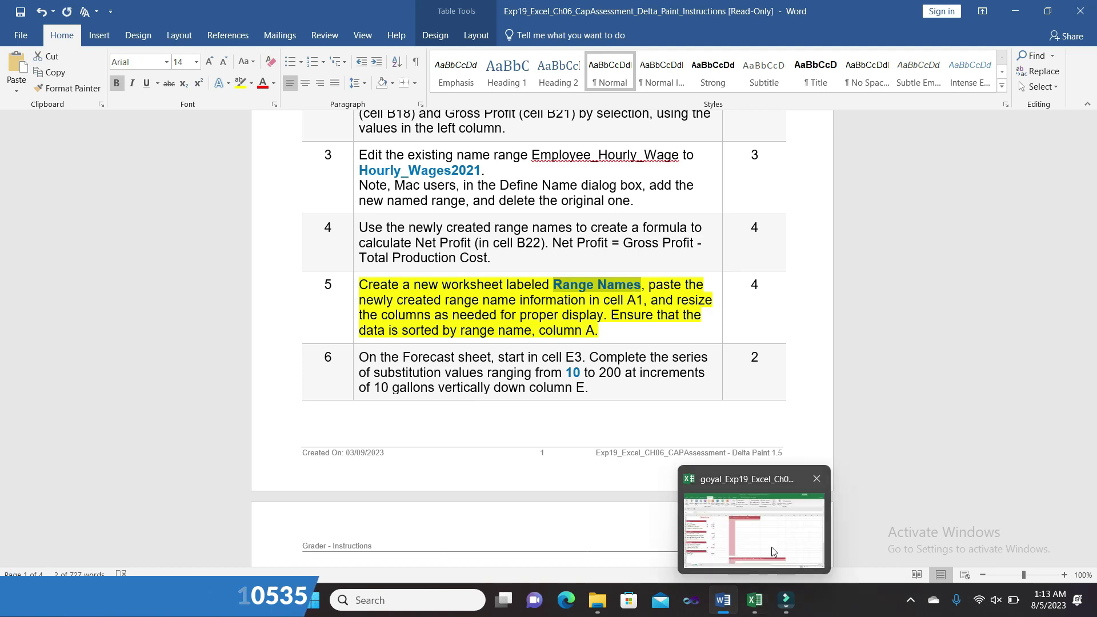
{"action": "left_click", "coordinate": [771, 552]}
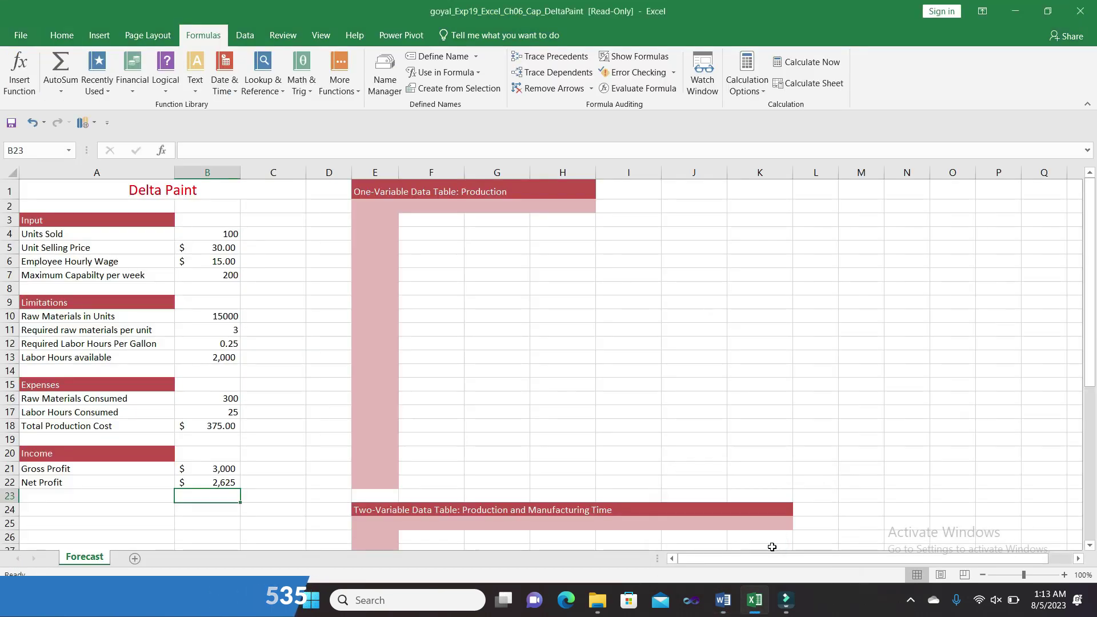
Add a new worksheet after Forecast and rename it Range Names
{"action": "left_click", "coordinate": [134, 558]}
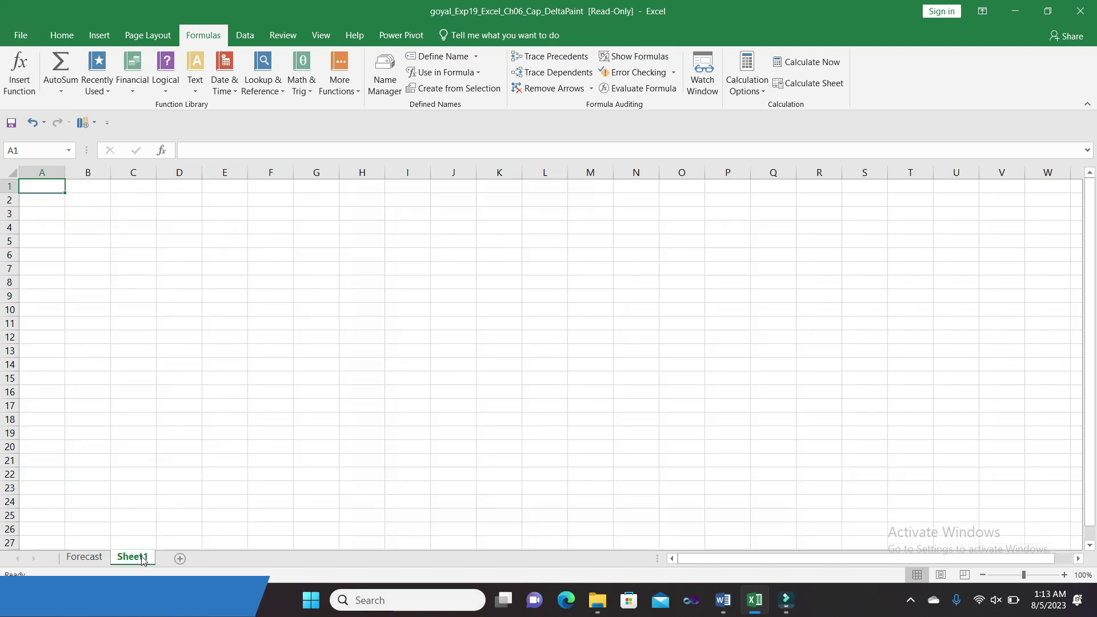
{"action": "right_click", "coordinate": [142, 560]}
{"action": "left_click", "coordinate": [180, 429]}
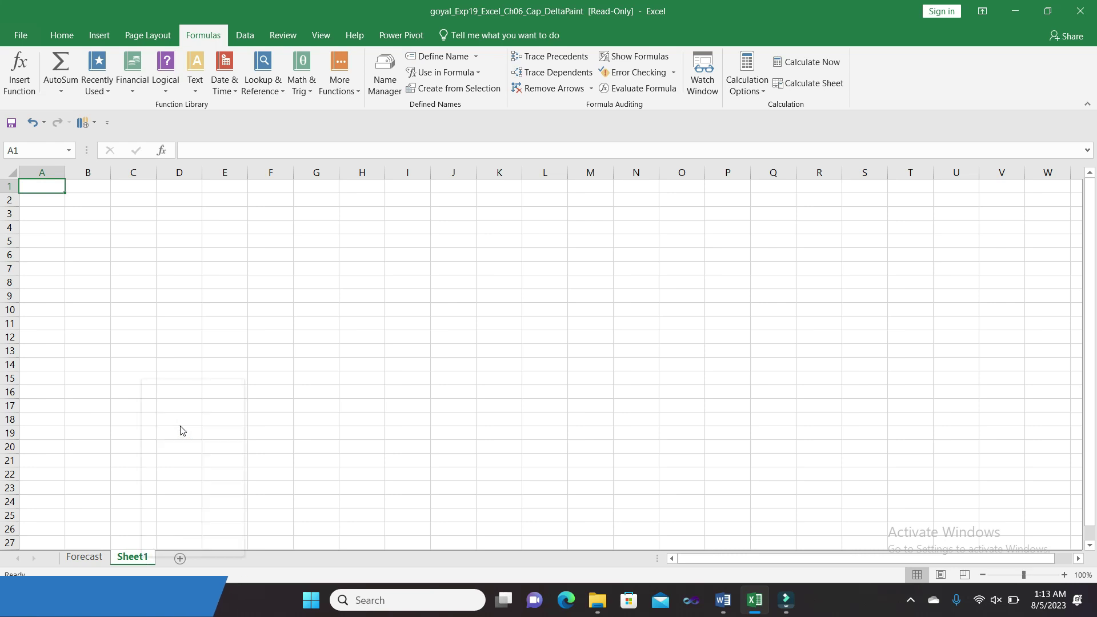
{"action": "type", "text": "Range Names"}
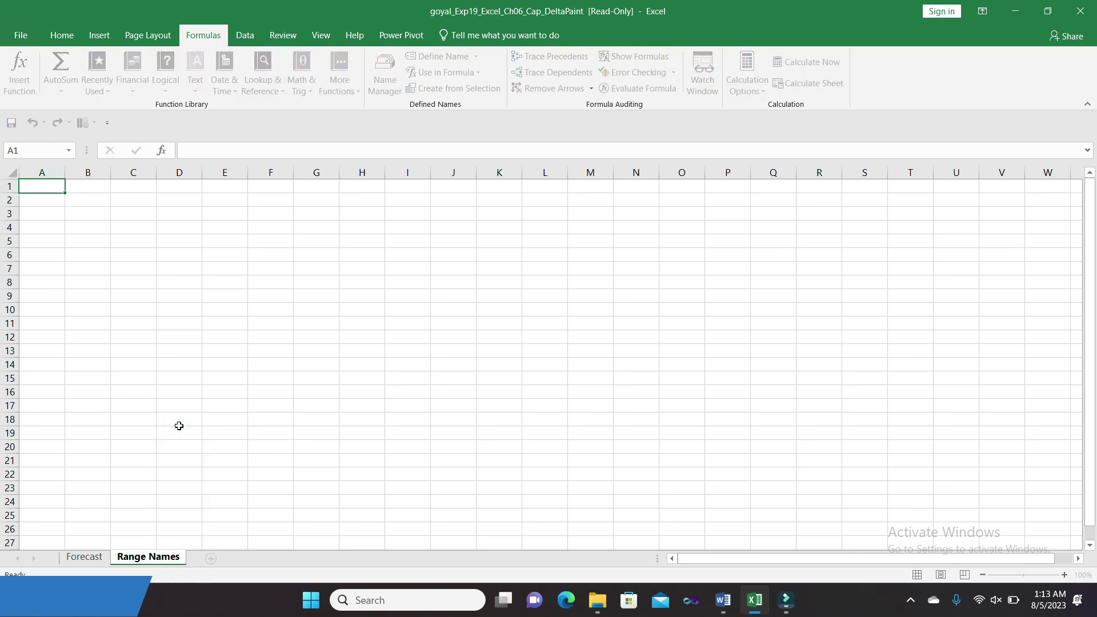
{"action": "key", "text": "Return"}
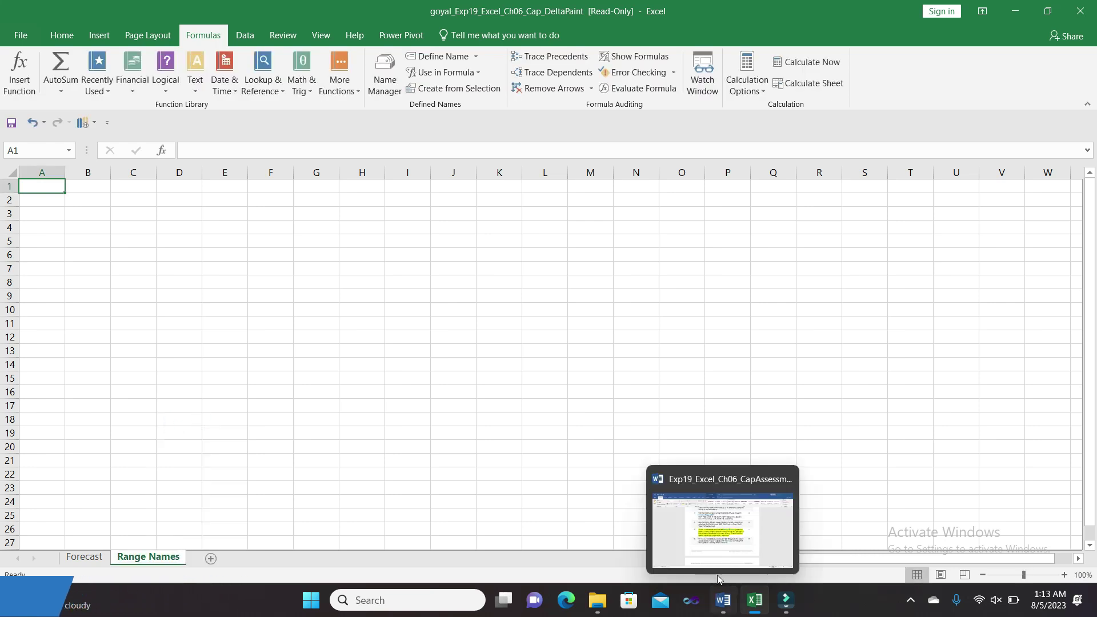
Paste the list of range names and their references starting in cell A1
{"action": "left_click", "coordinate": [718, 577]}
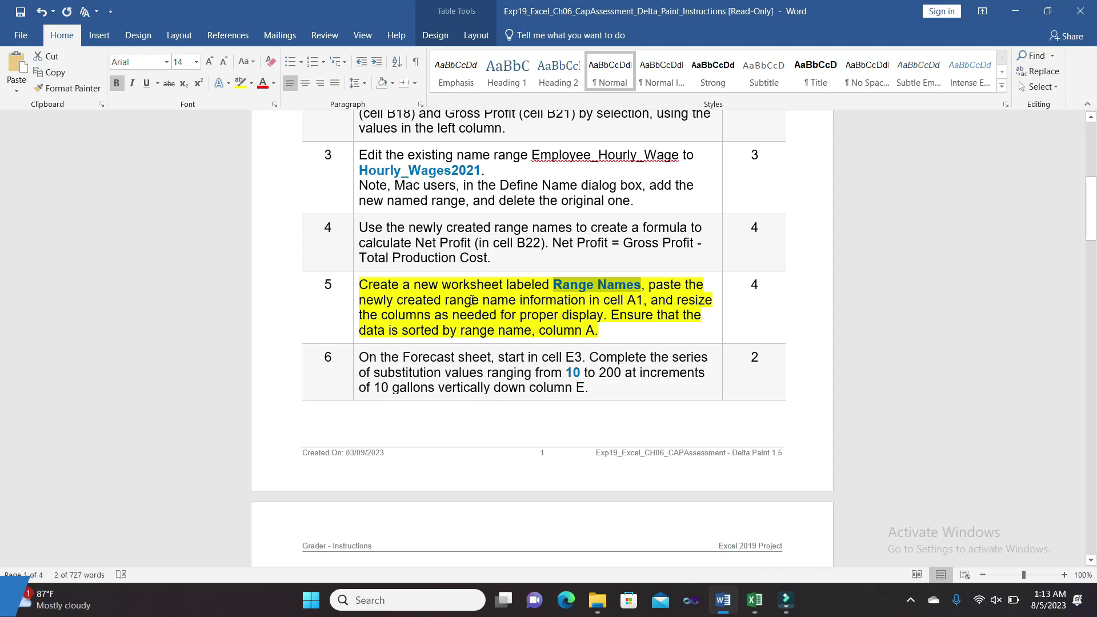
{"action": "double_click", "coordinate": [631, 300]}
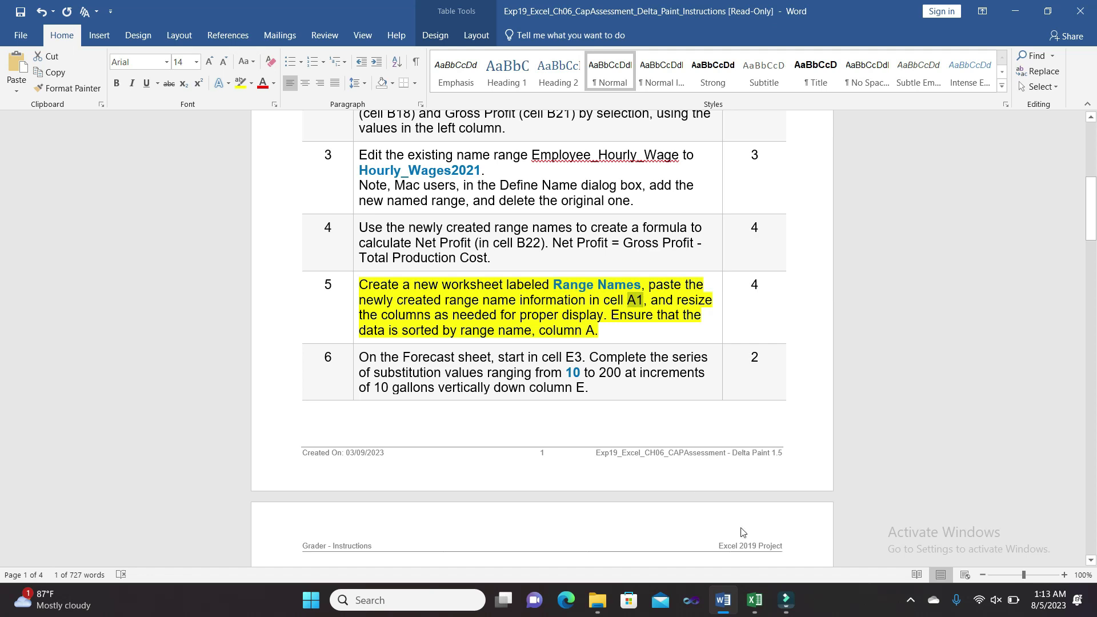
{"action": "left_click", "coordinate": [751, 539]}
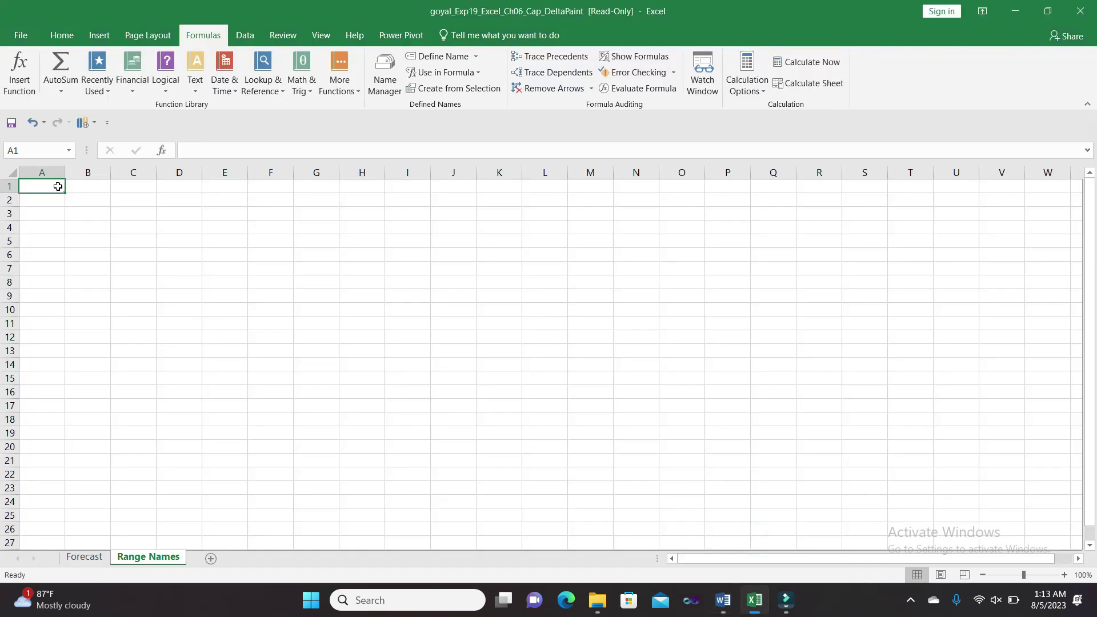
{"action": "left_click", "coordinate": [448, 73]}
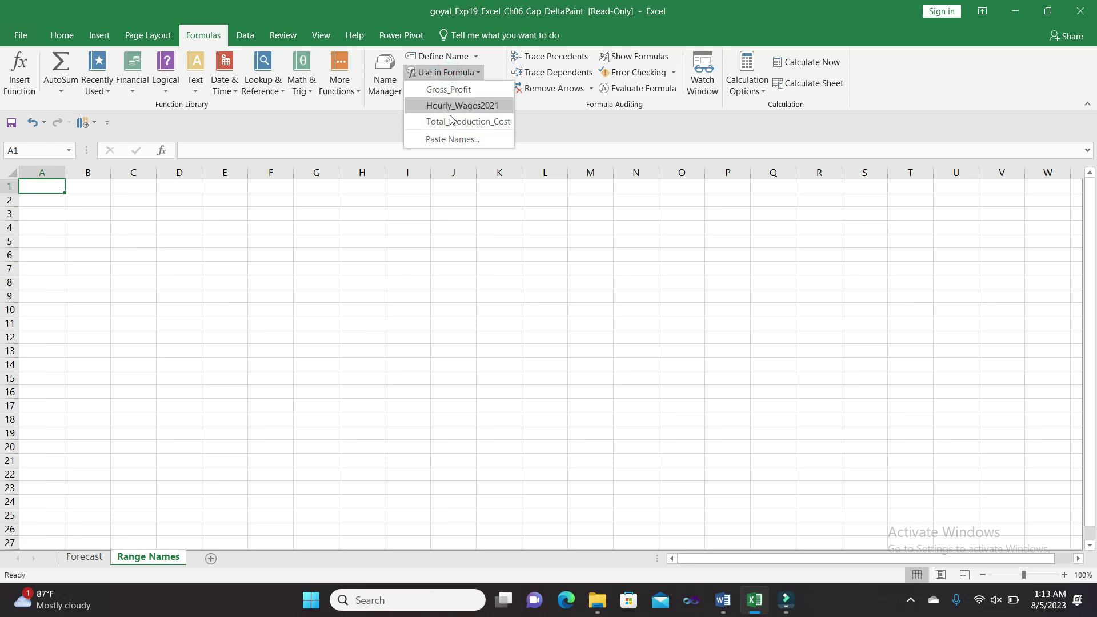
{"action": "left_click", "coordinate": [455, 137]}
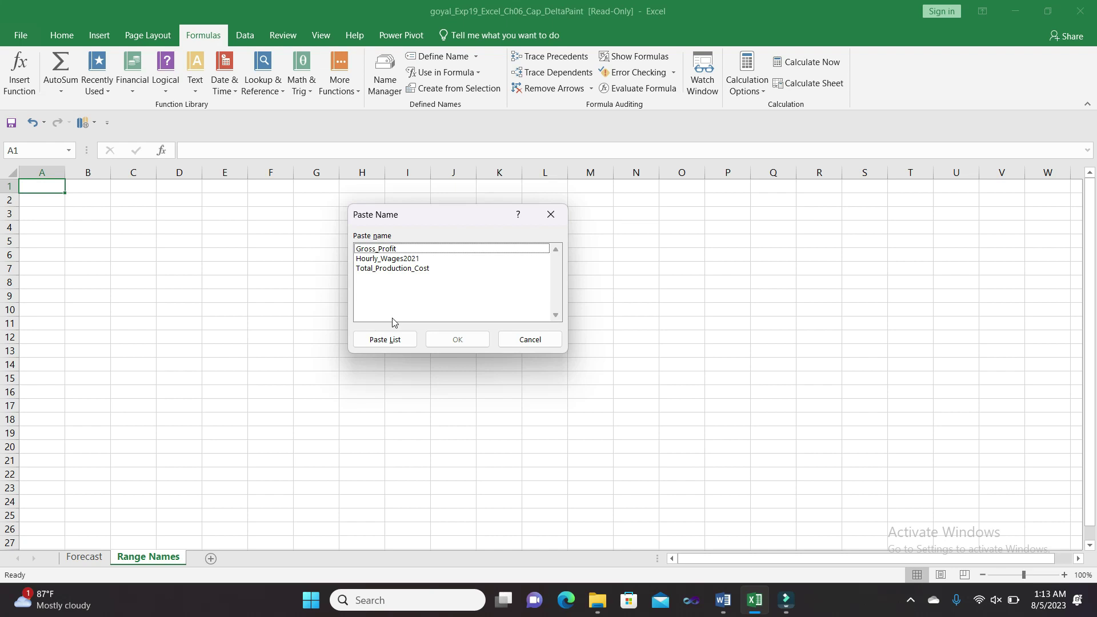
{"action": "left_click", "coordinate": [393, 341]}
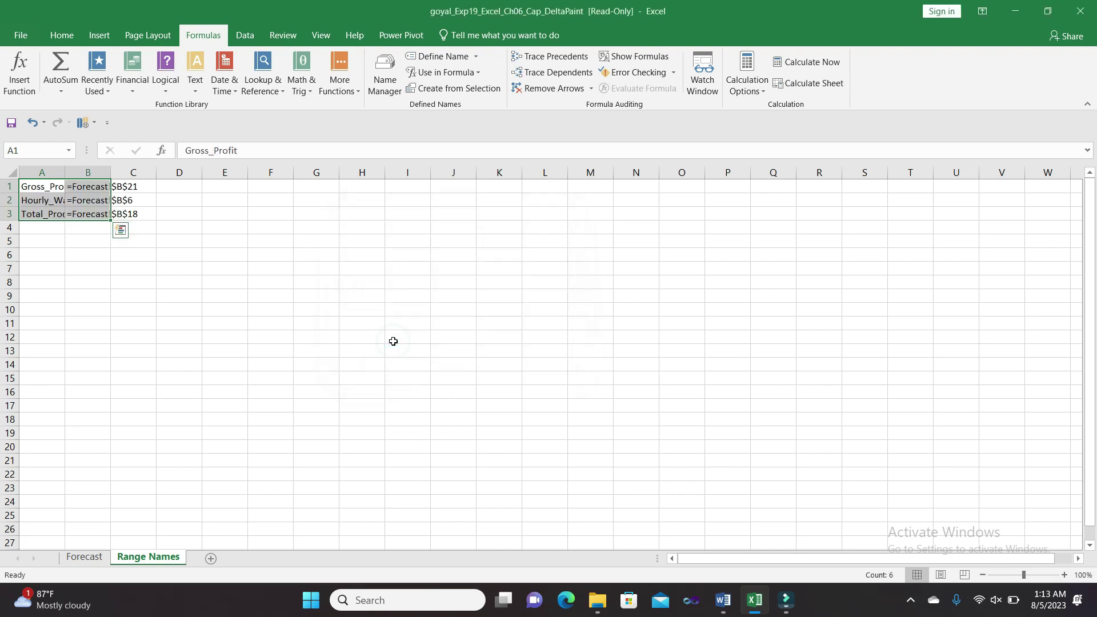
{"action": "left_click", "coordinate": [309, 311]}
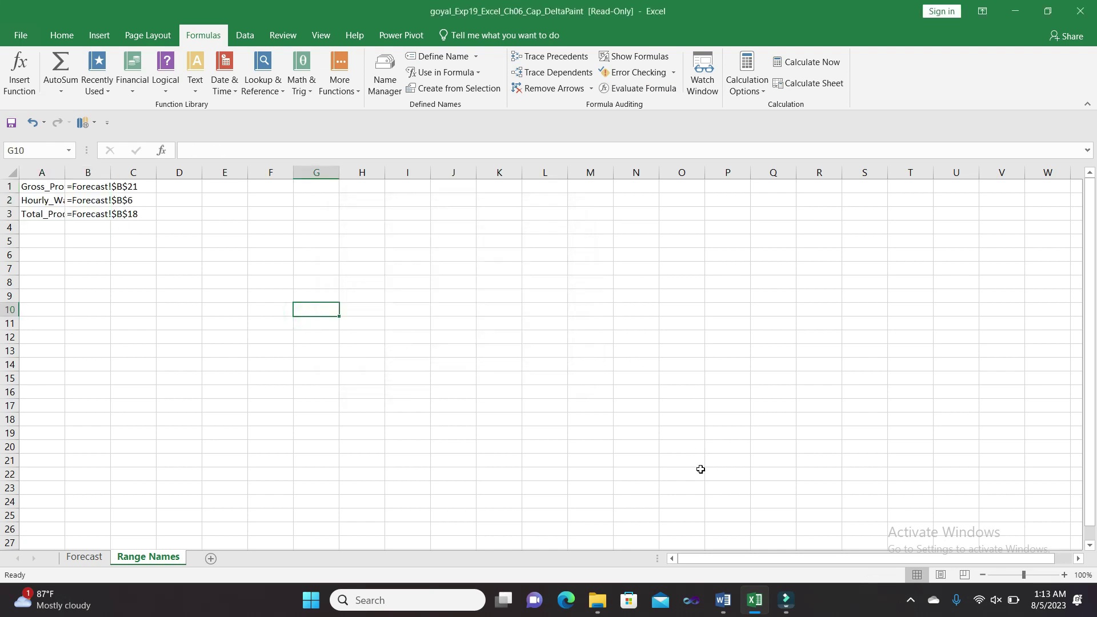
{"action": "mouse_move", "coordinate": [722, 600]}
{"action": "left_click", "coordinate": [724, 525]}
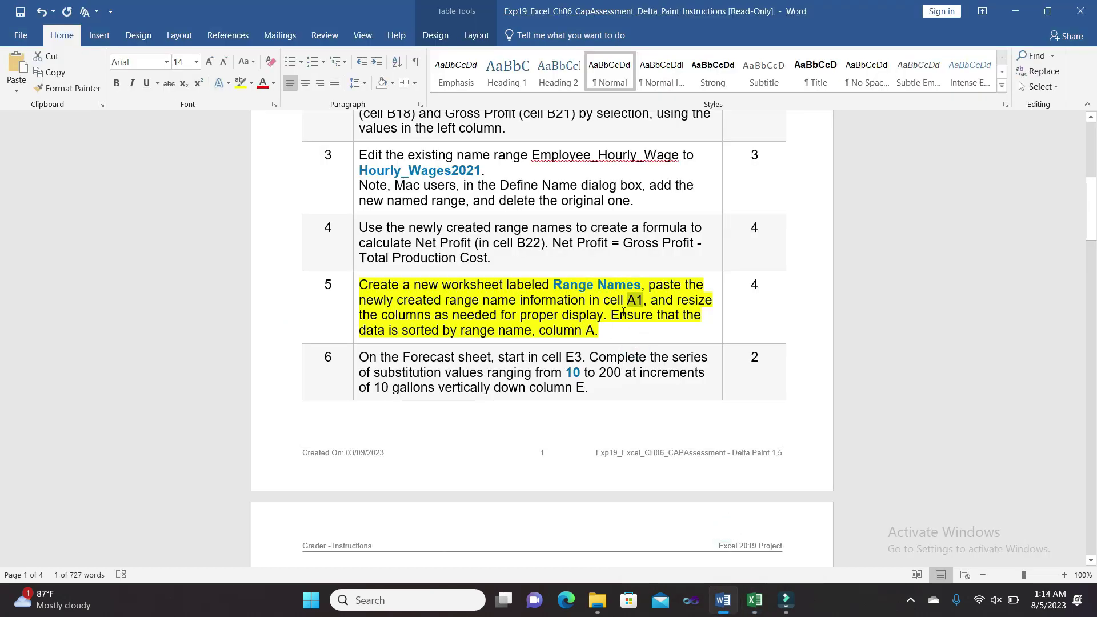
Widen columns A and B on Range Names so full names and references show
{"action": "left_click_drag", "start_coordinate": [674, 301], "coordinate": [610, 316]}
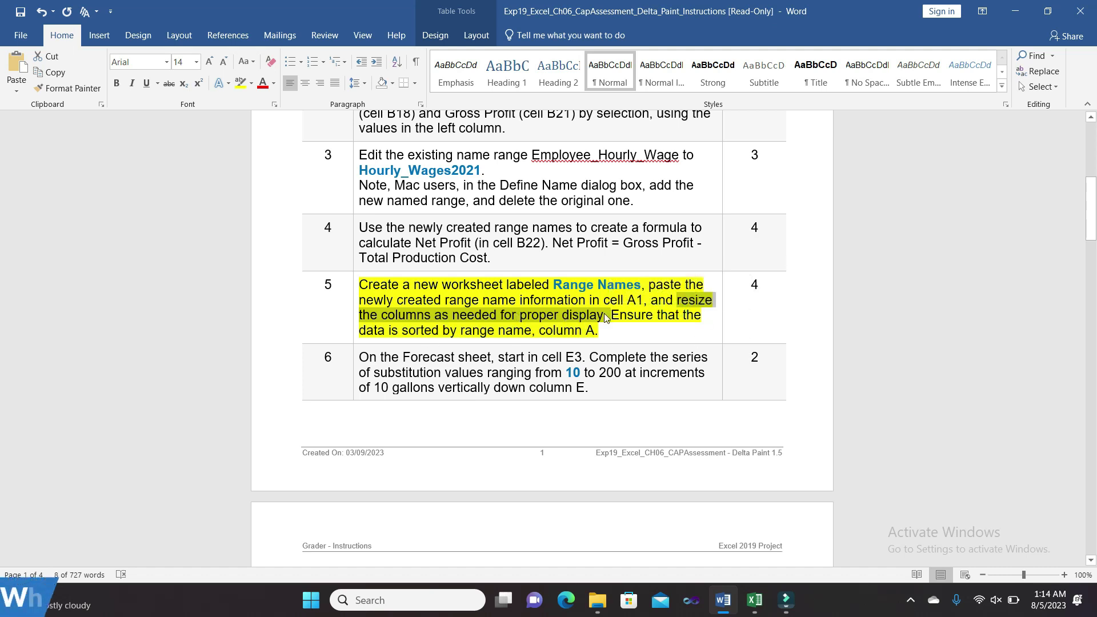
{"action": "left_click", "coordinate": [748, 588]}
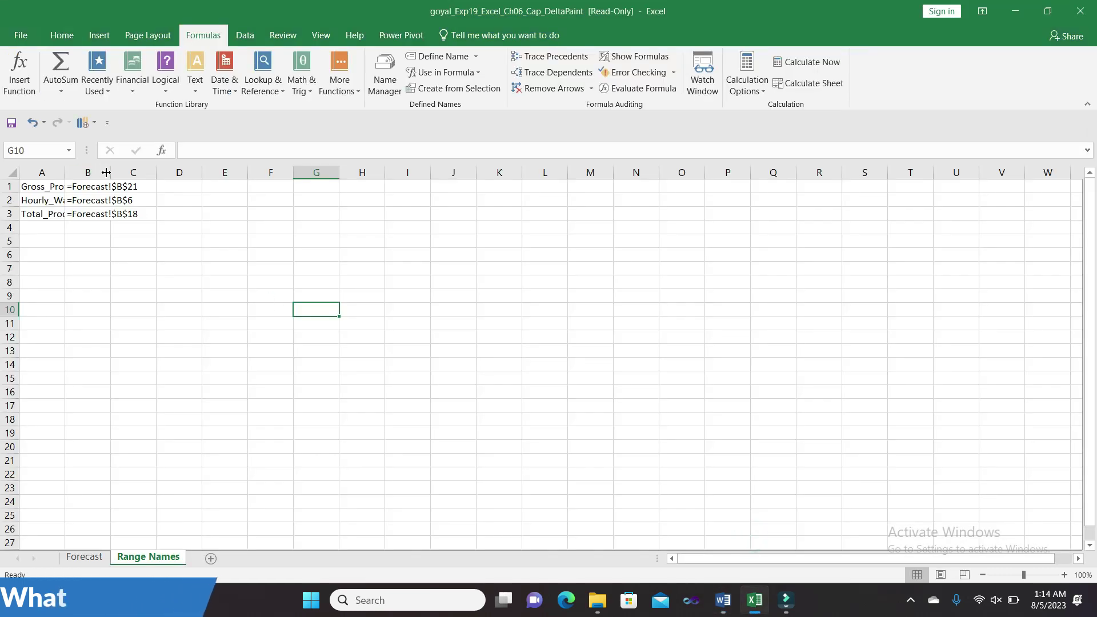
{"action": "left_click_drag", "start_coordinate": [111, 172], "coordinate": [197, 183]}
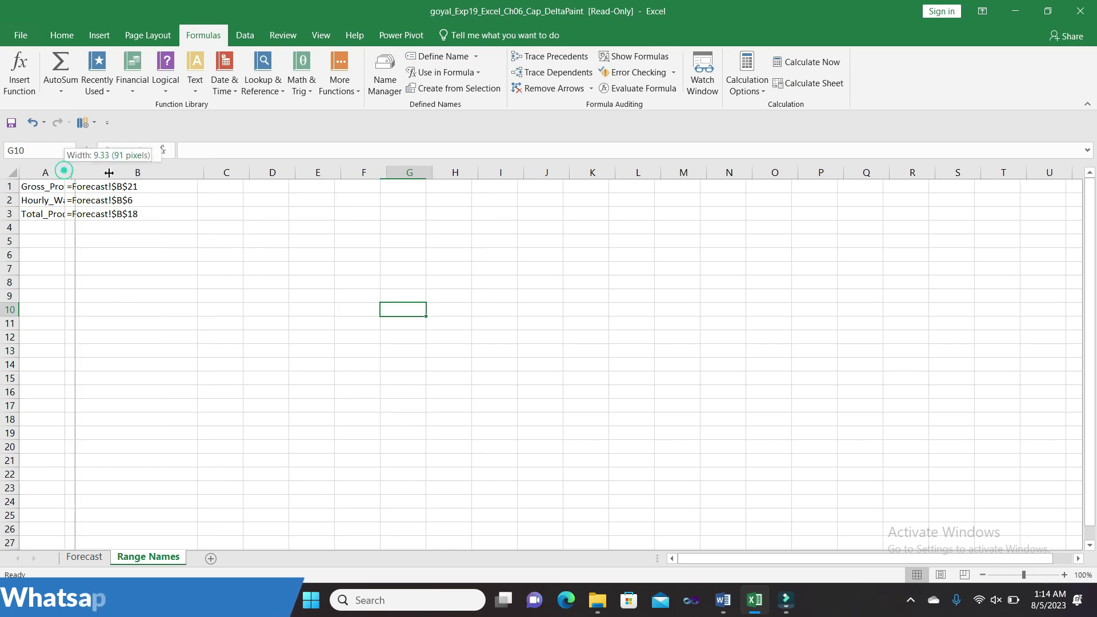
{"action": "left_click_drag", "start_coordinate": [64, 170], "coordinate": [135, 170]}
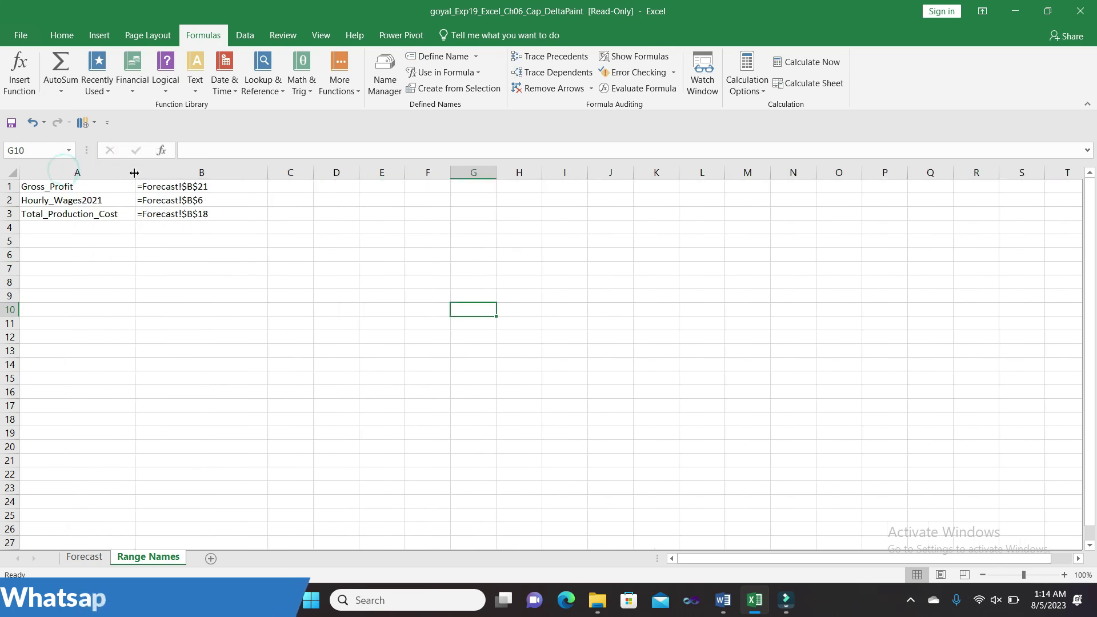
{"action": "left_click", "coordinate": [526, 432]}
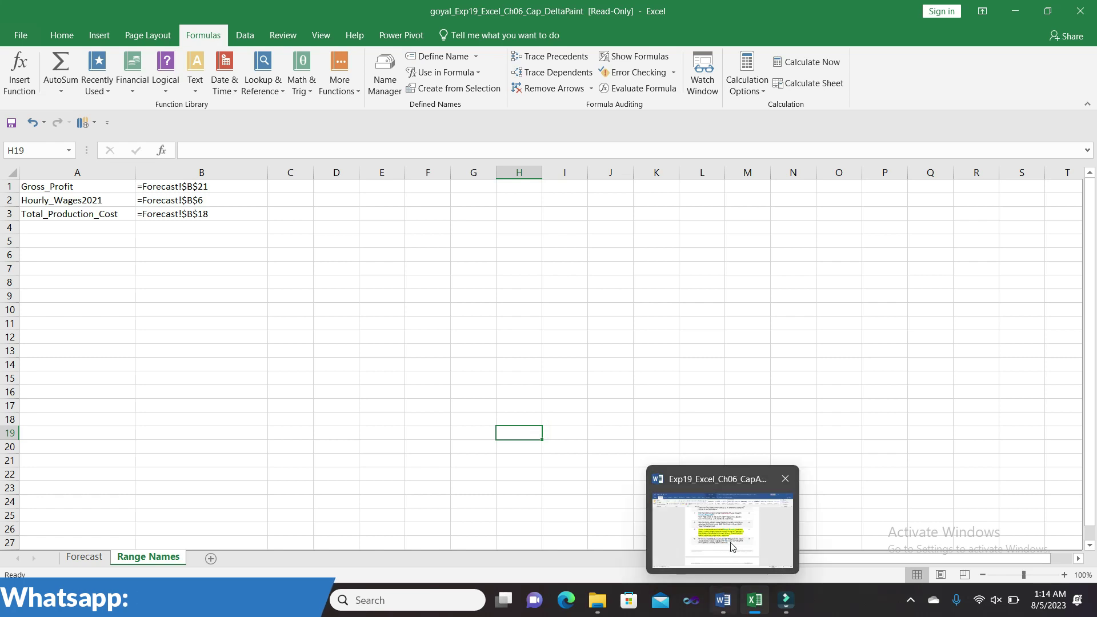
Remove the yellow highlight from step 5 in the Word instructions
{"action": "left_click", "coordinate": [731, 517]}
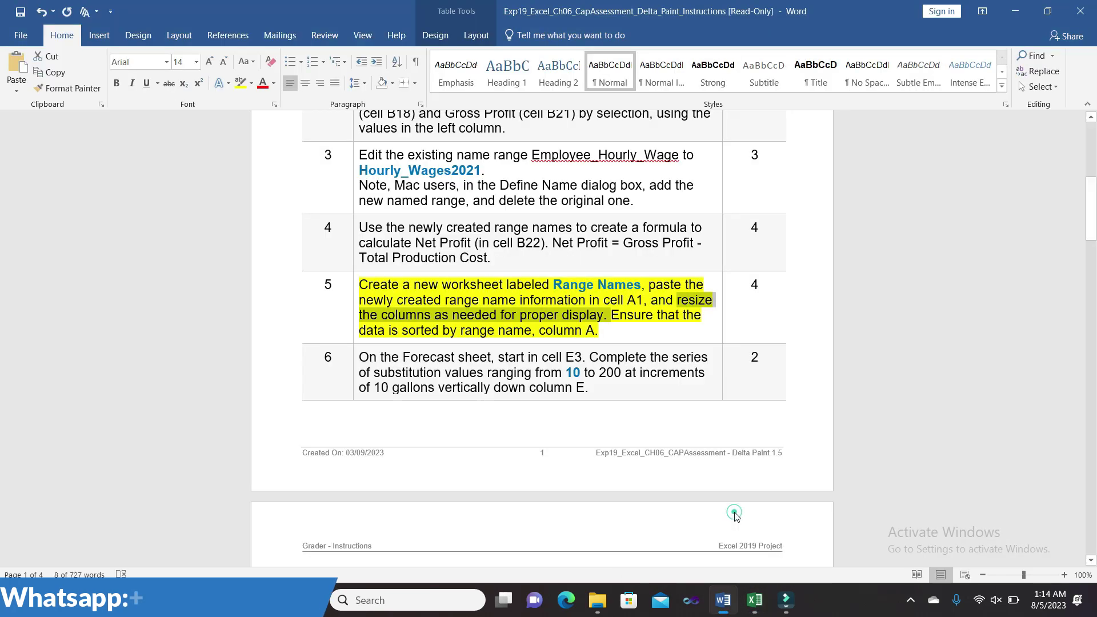
{"action": "left_click", "coordinate": [613, 353]}
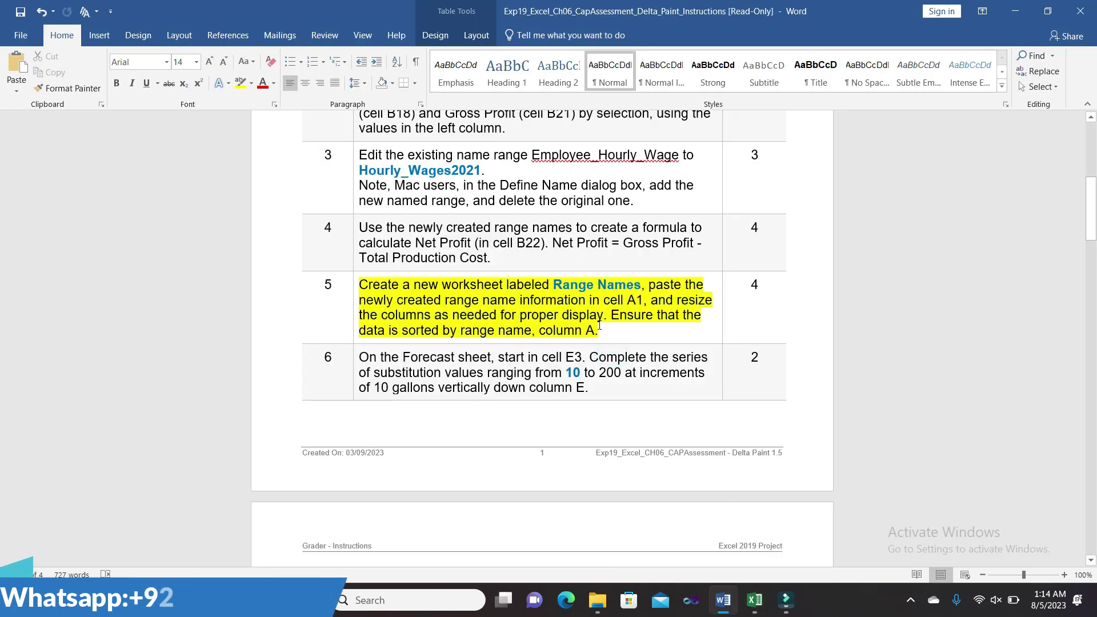
{"action": "triple_click", "coordinate": [361, 285]}
{"action": "left_click", "coordinate": [409, 264]}
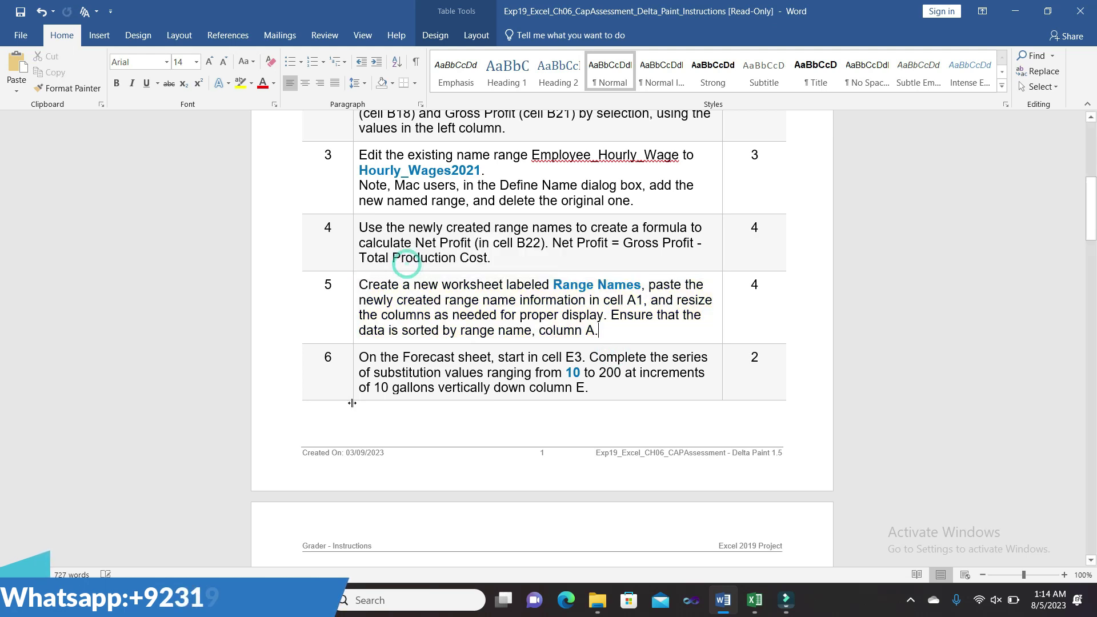
Highlight step 6's instruction yellow, mark its '10 to 200' range, and return to Excel
{"action": "triple_click", "coordinate": [361, 358]}
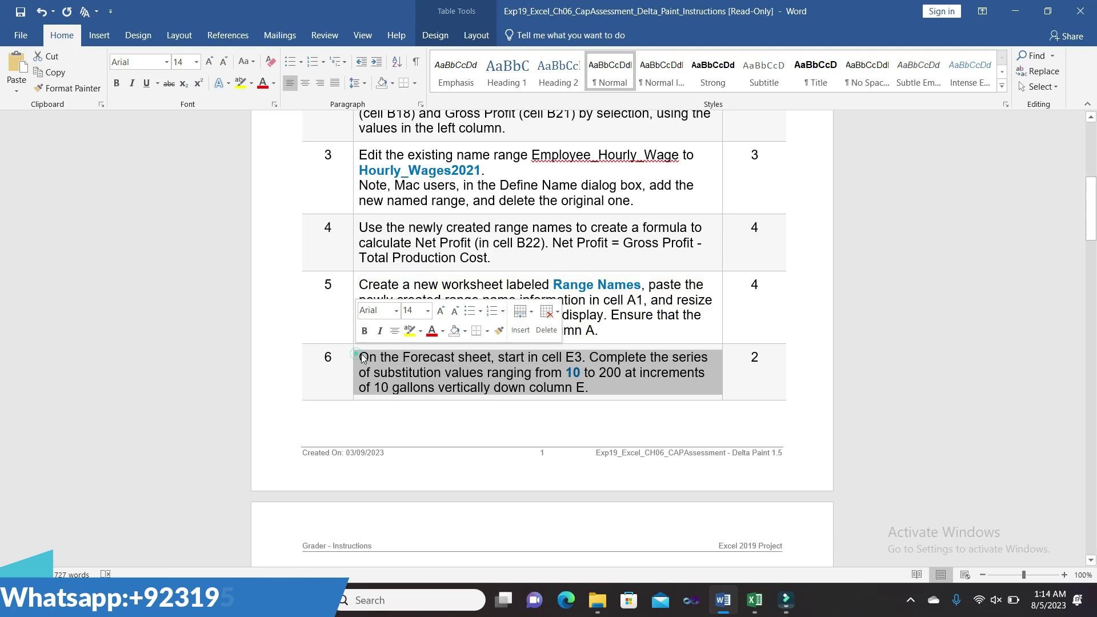
{"action": "left_click", "coordinate": [409, 331]}
{"action": "left_click", "coordinate": [604, 431]}
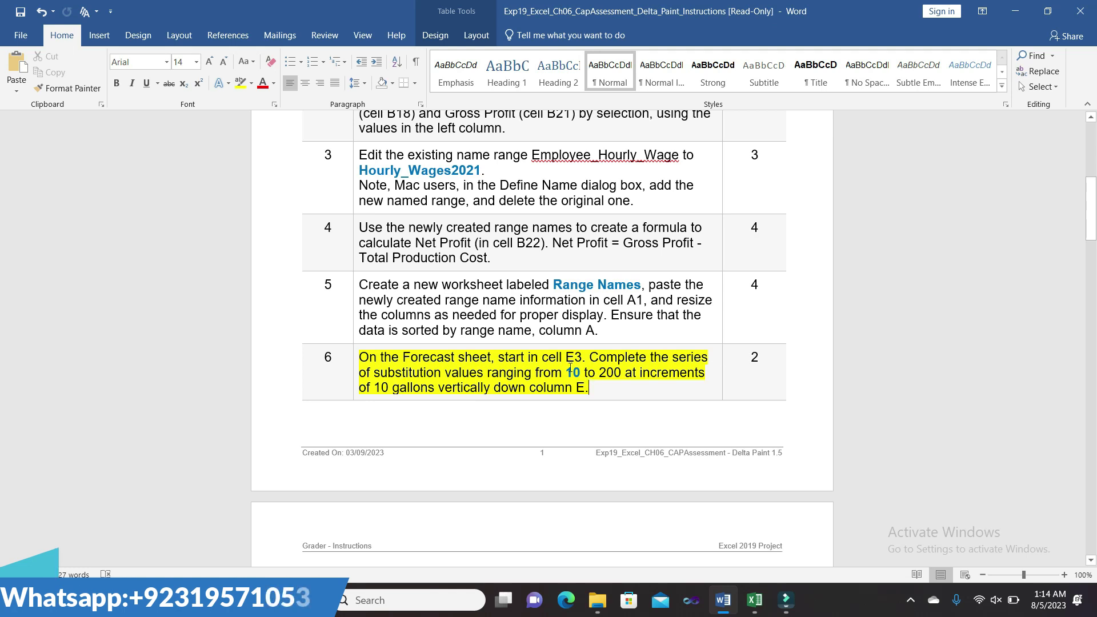
{"action": "left_click_drag", "start_coordinate": [569, 372], "coordinate": [620, 372]}
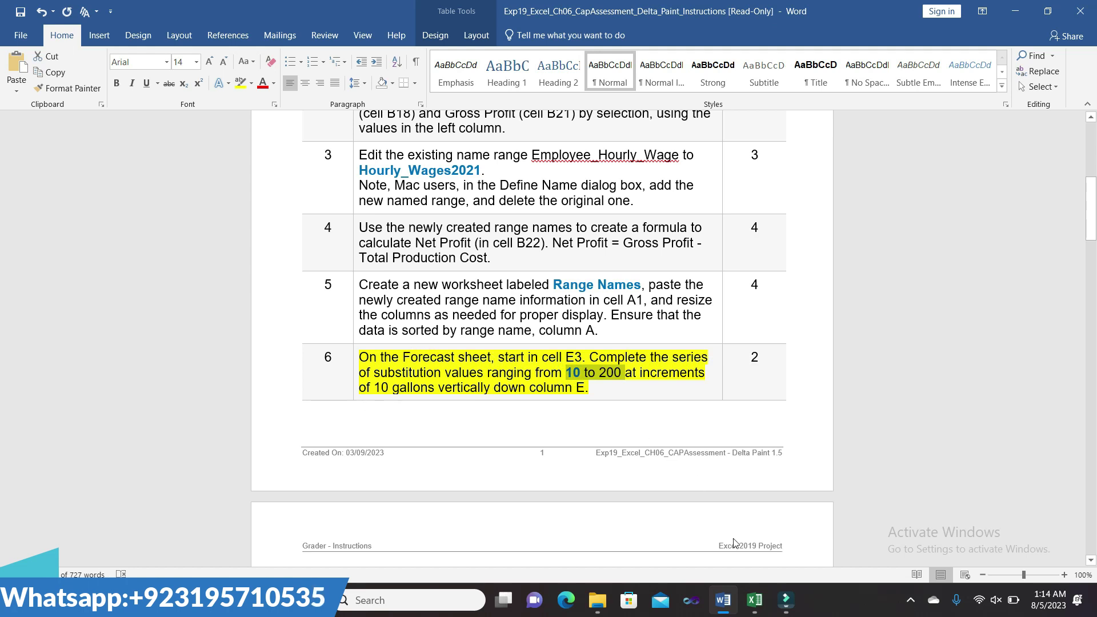
{"action": "mouse_move", "coordinate": [754, 599]}
{"action": "left_click", "coordinate": [731, 563]}
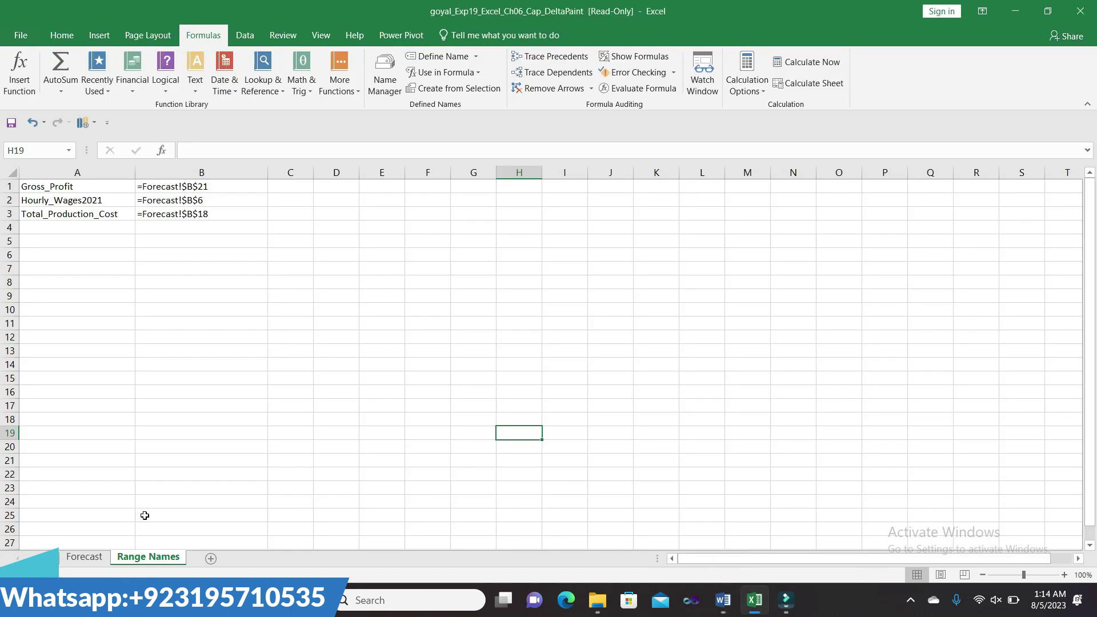
On the Forecast sheet, enter 10 in cell E3 and reselect it
{"action": "left_click", "coordinate": [84, 557]}
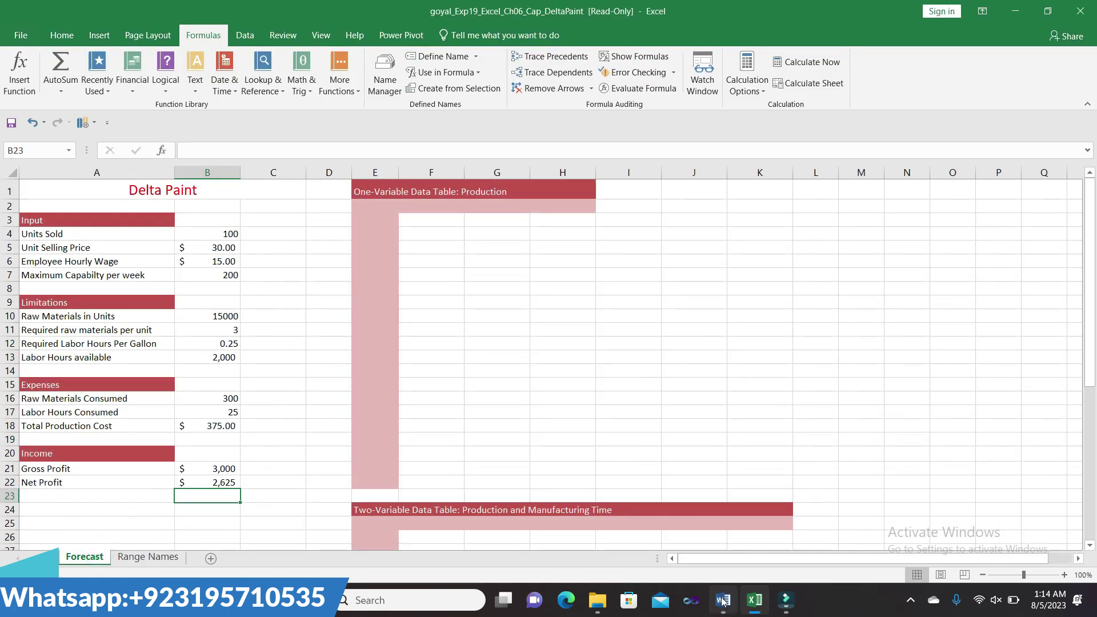
{"action": "left_click", "coordinate": [722, 600]}
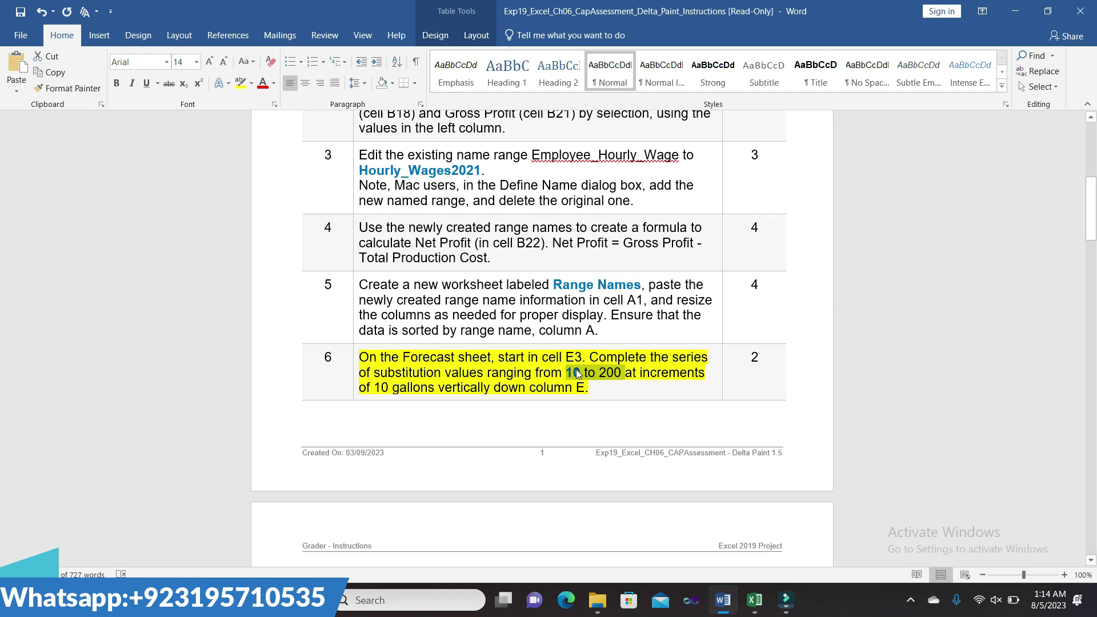
{"action": "left_click", "coordinate": [754, 599]}
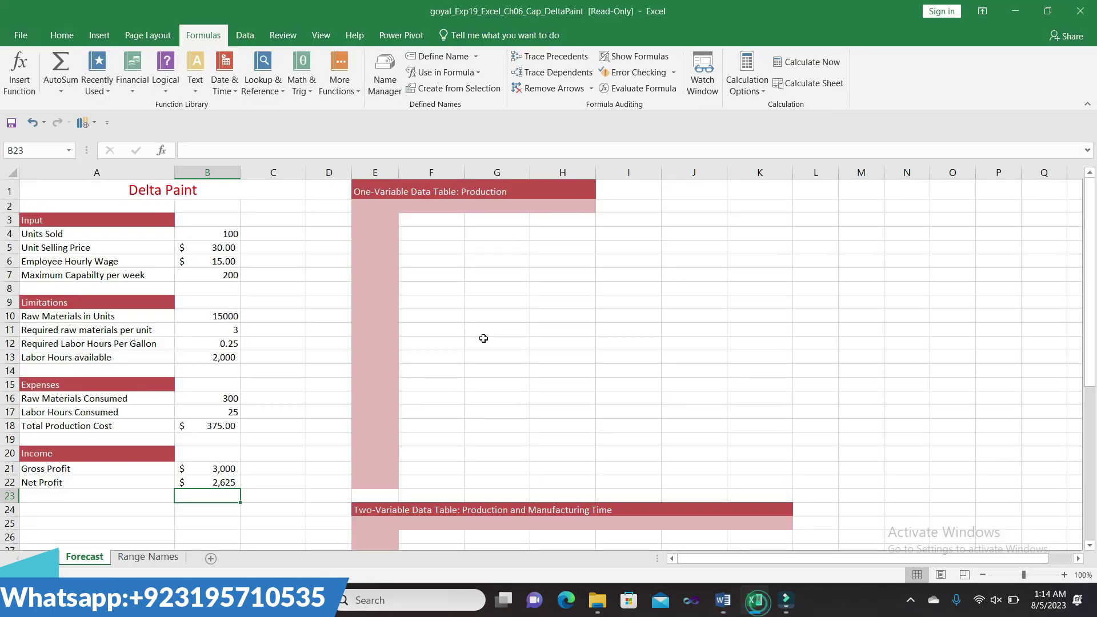
{"action": "left_click", "coordinate": [368, 218]}
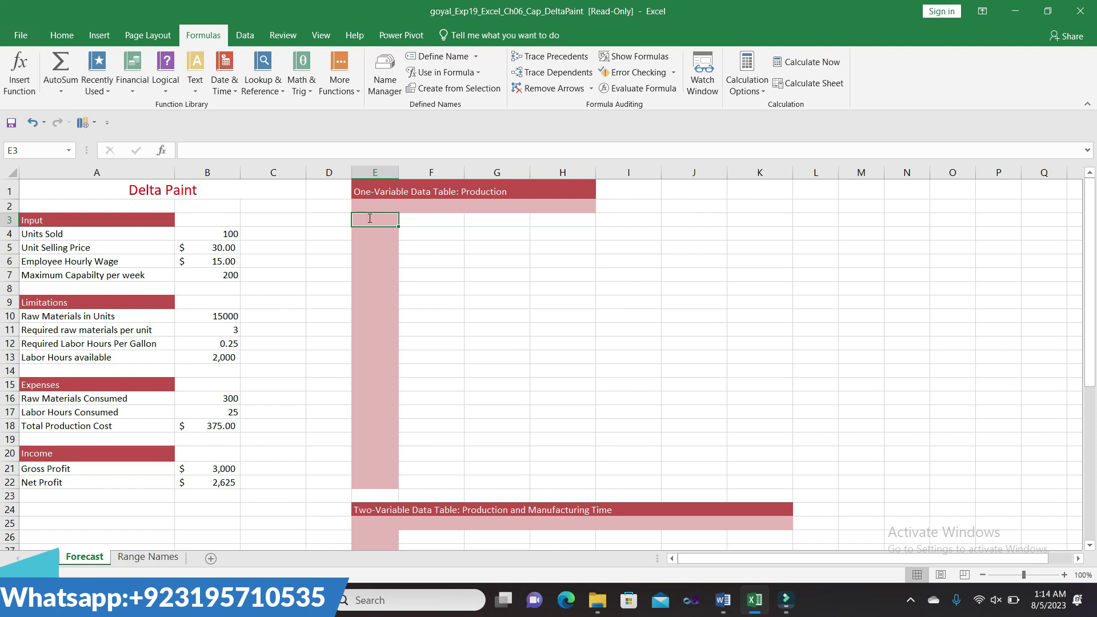
{"action": "type", "text": "1"}
{"action": "key", "text": "Return"}
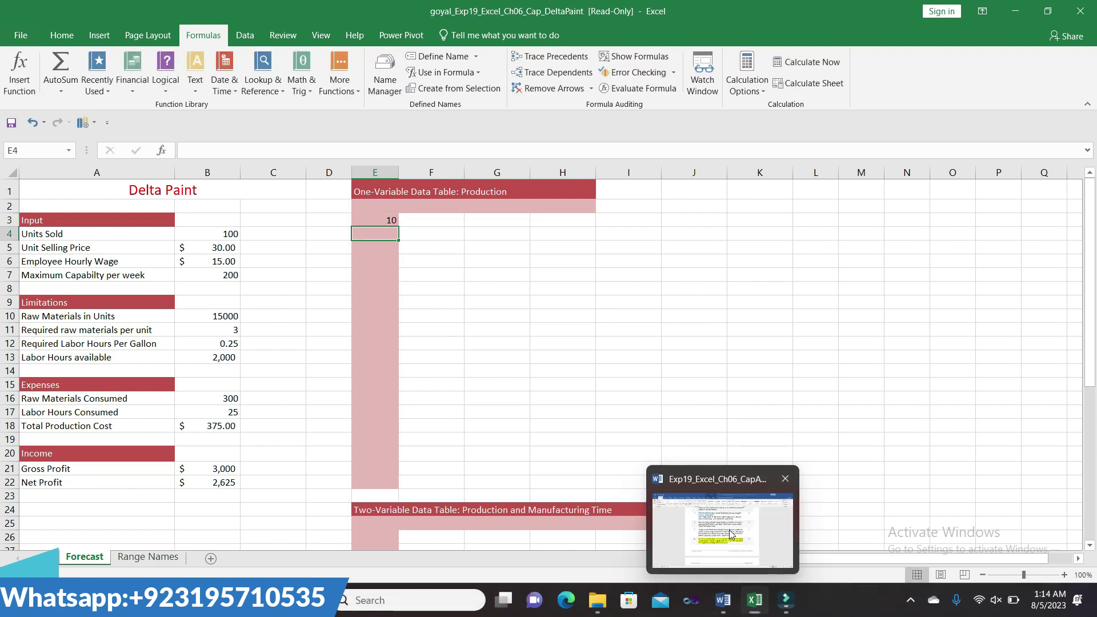
{"action": "left_click", "coordinate": [722, 599]}
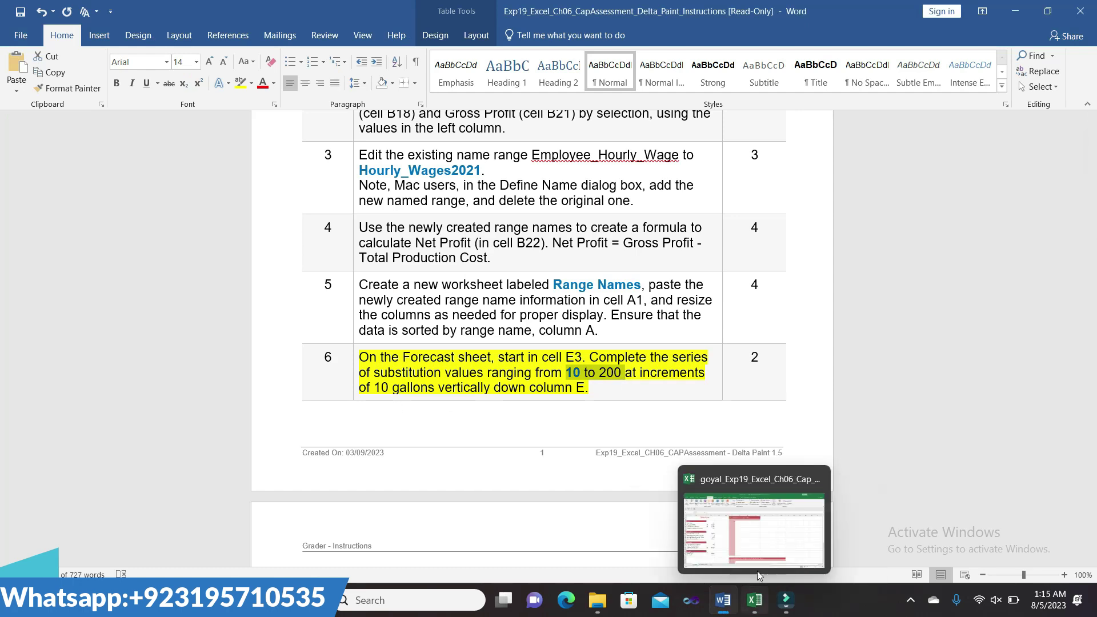
{"action": "left_click", "coordinate": [750, 561]}
{"action": "left_click", "coordinate": [392, 220]}
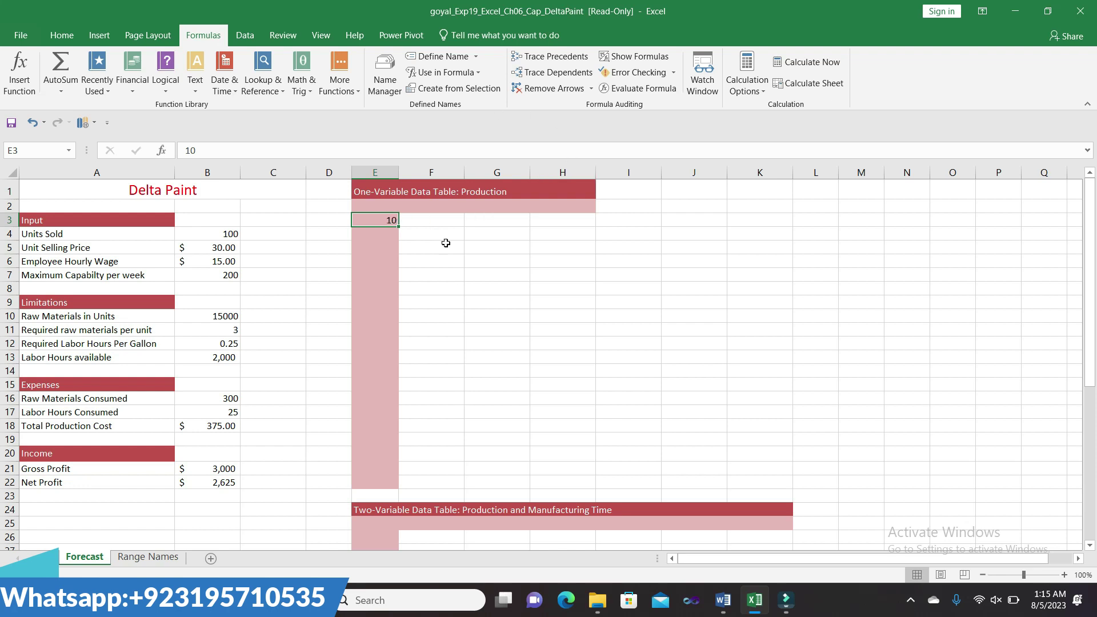
{"action": "left_click", "coordinate": [70, 35]}
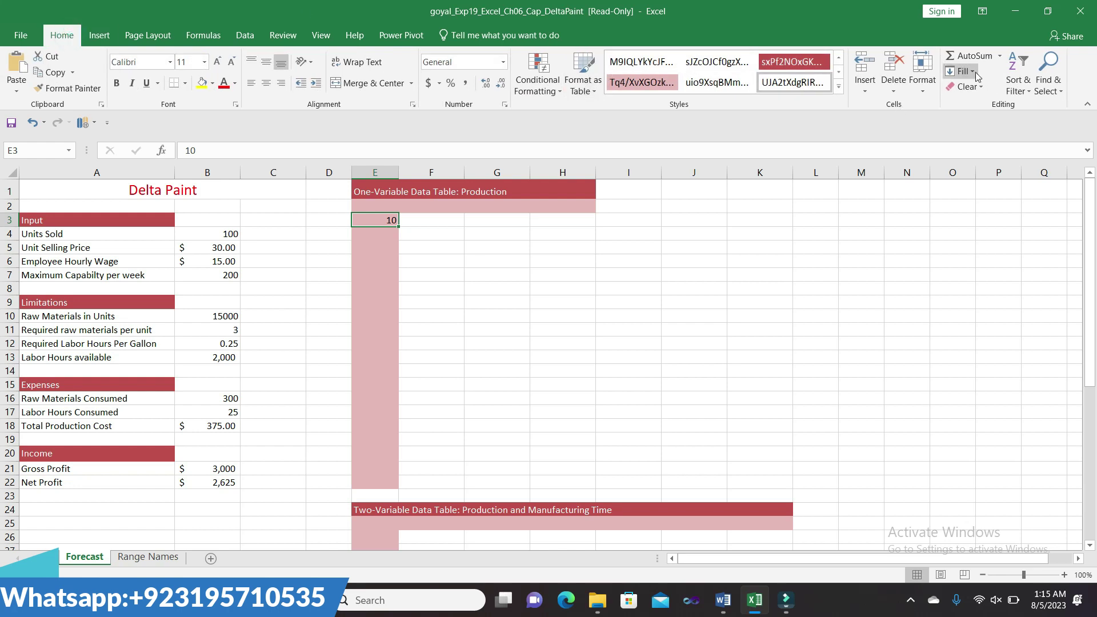
Try a Fill Series from E3, then undo it after it spreads across row 3
{"action": "left_click", "coordinate": [971, 72]}
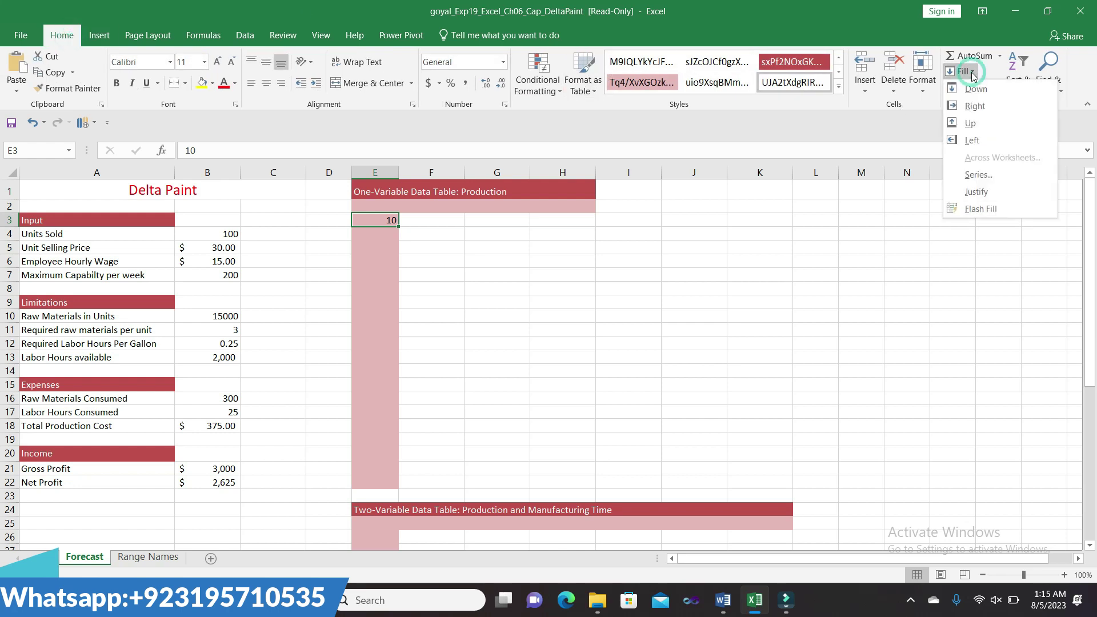
{"action": "left_click", "coordinate": [978, 176]}
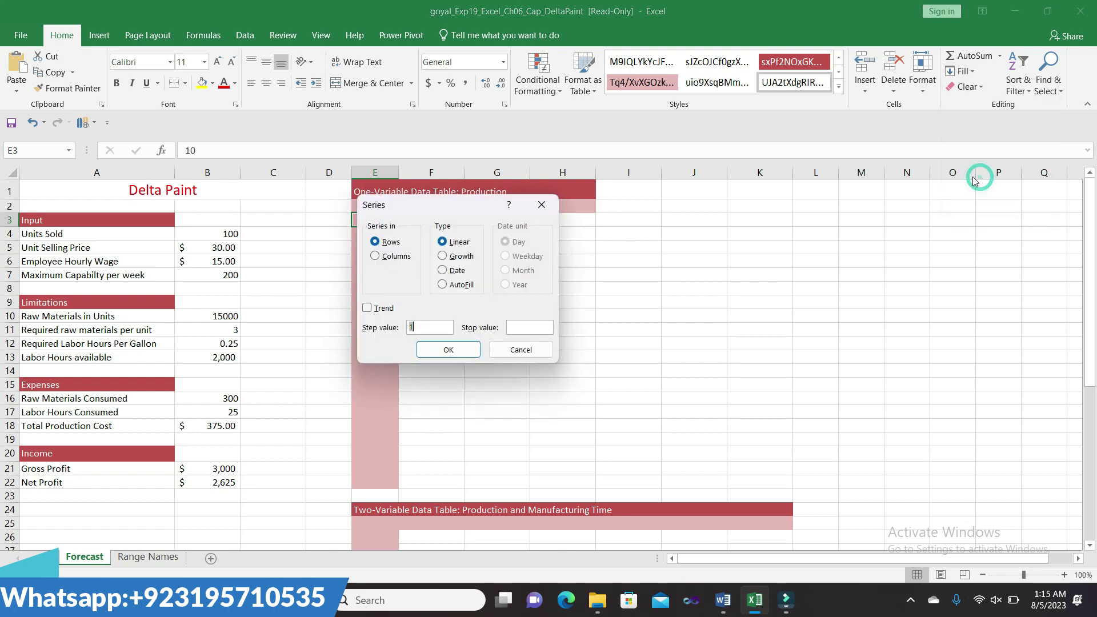
{"action": "left_click", "coordinate": [528, 323]}
{"action": "type", "text": "200"}
{"action": "left_click", "coordinate": [412, 325]}
{"action": "key", "text": "BackSpace"}
{"action": "left_click", "coordinate": [449, 350]}
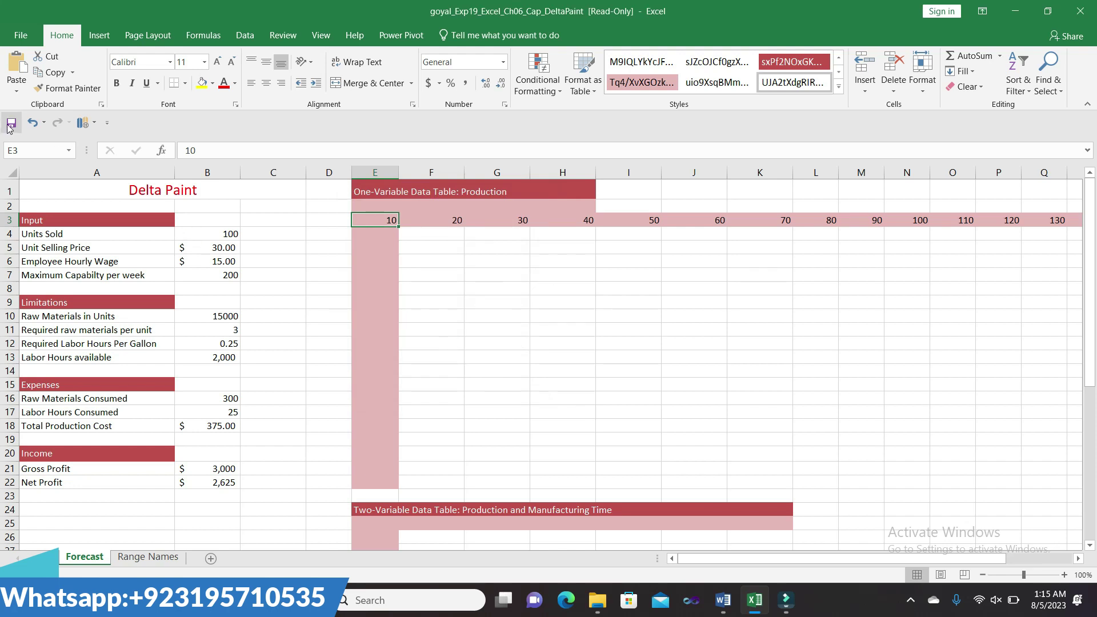
{"action": "left_click", "coordinate": [32, 123]}
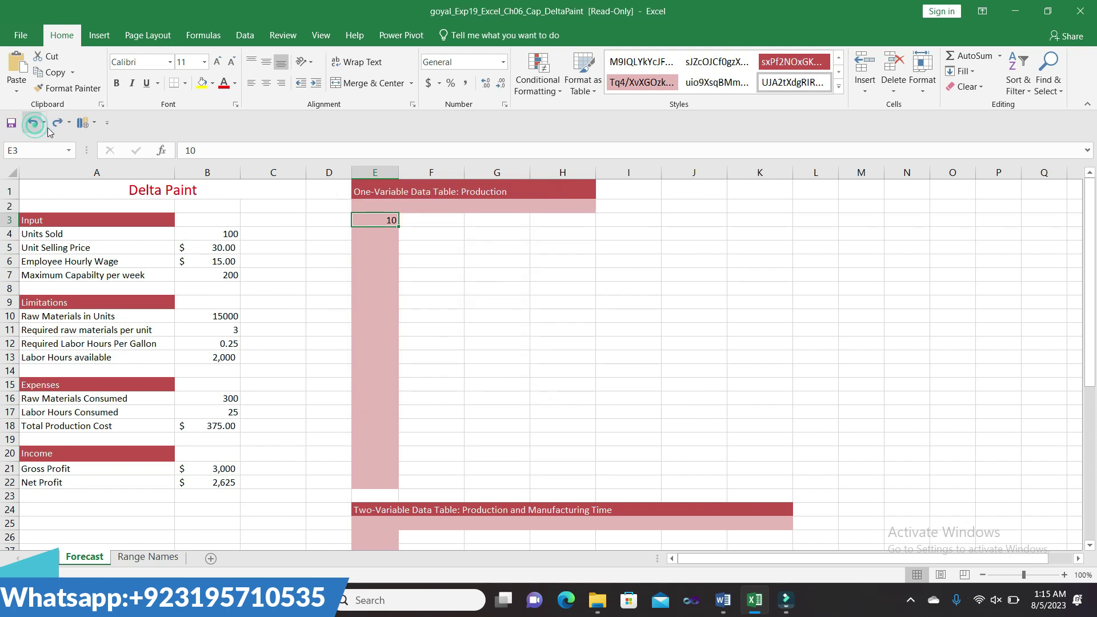
Fill E3:E22 down the column with step 10 and stop value 200
{"action": "left_click", "coordinate": [964, 70]}
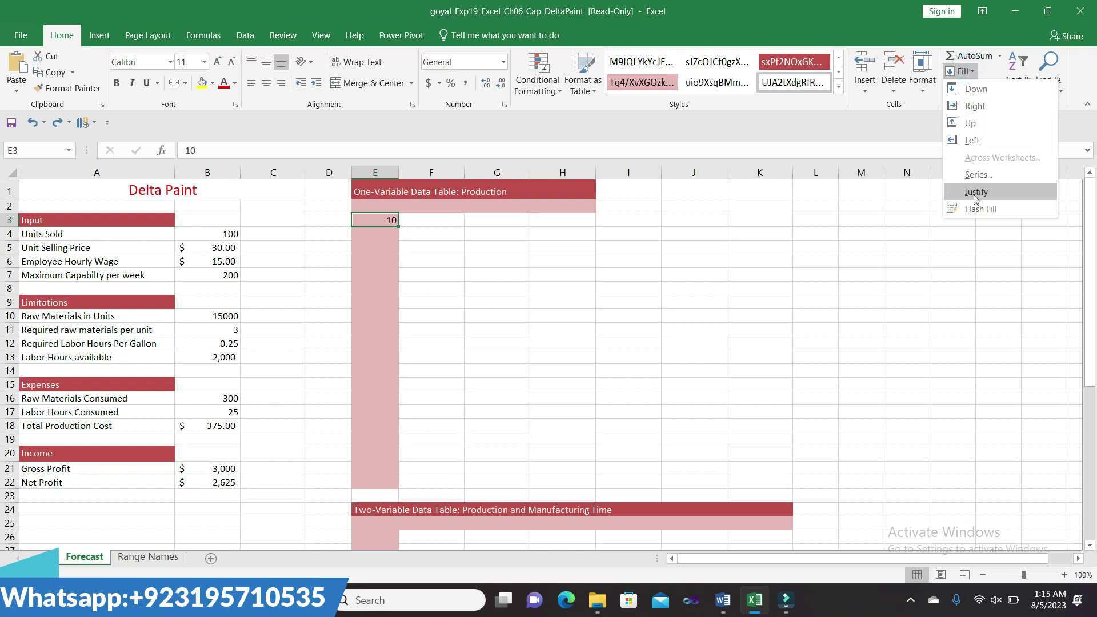
{"action": "left_click", "coordinate": [975, 180]}
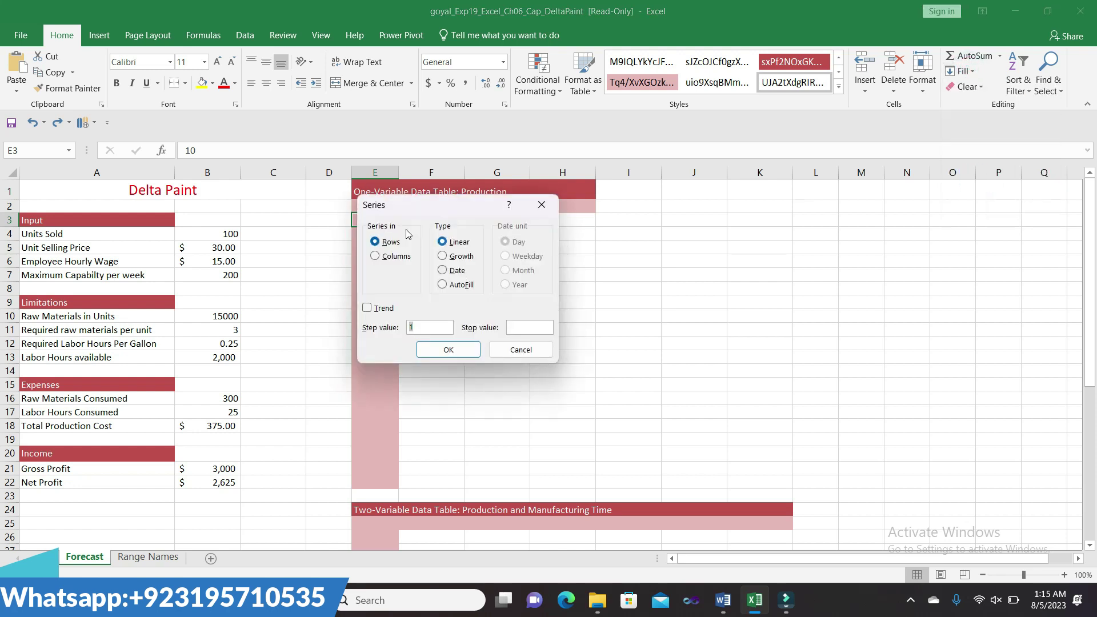
{"action": "left_click", "coordinate": [375, 256]}
{"action": "left_click", "coordinate": [427, 328]}
{"action": "type", "text": "0"}
{"action": "left_click", "coordinate": [522, 330]}
{"action": "type", "text": "2"}
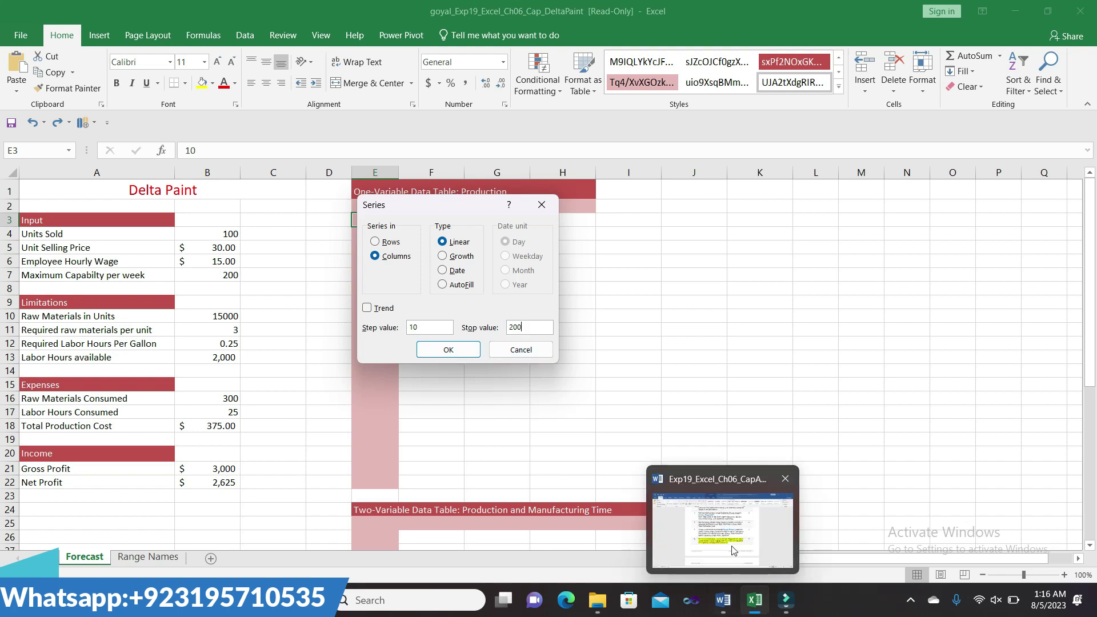
{"action": "left_click", "coordinate": [733, 548]}
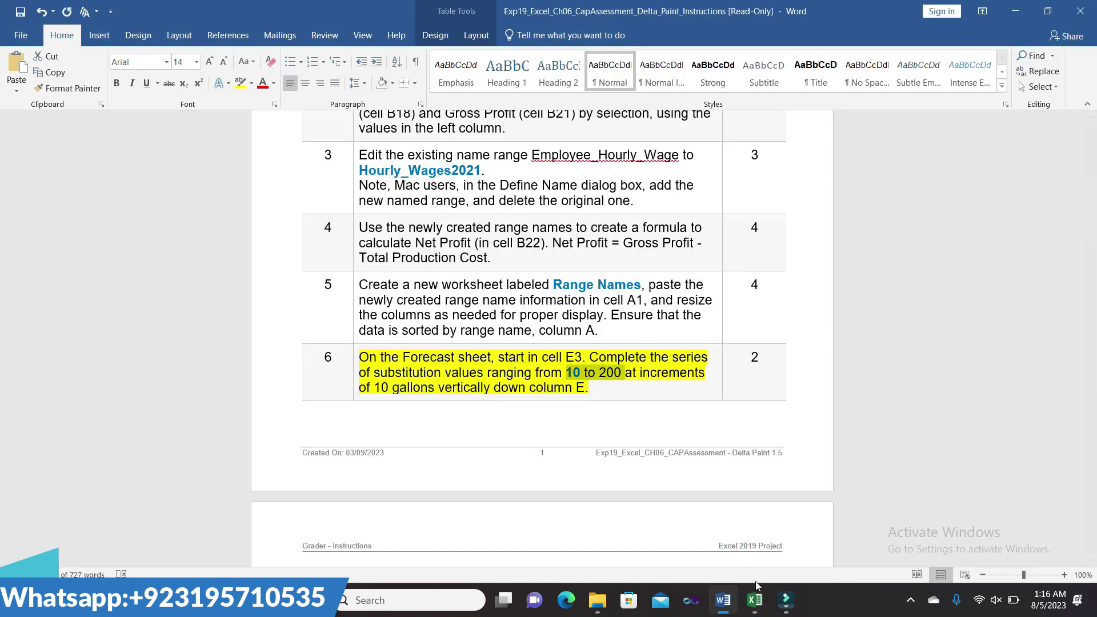
{"action": "left_click", "coordinate": [754, 600]}
{"action": "left_click", "coordinate": [448, 350]}
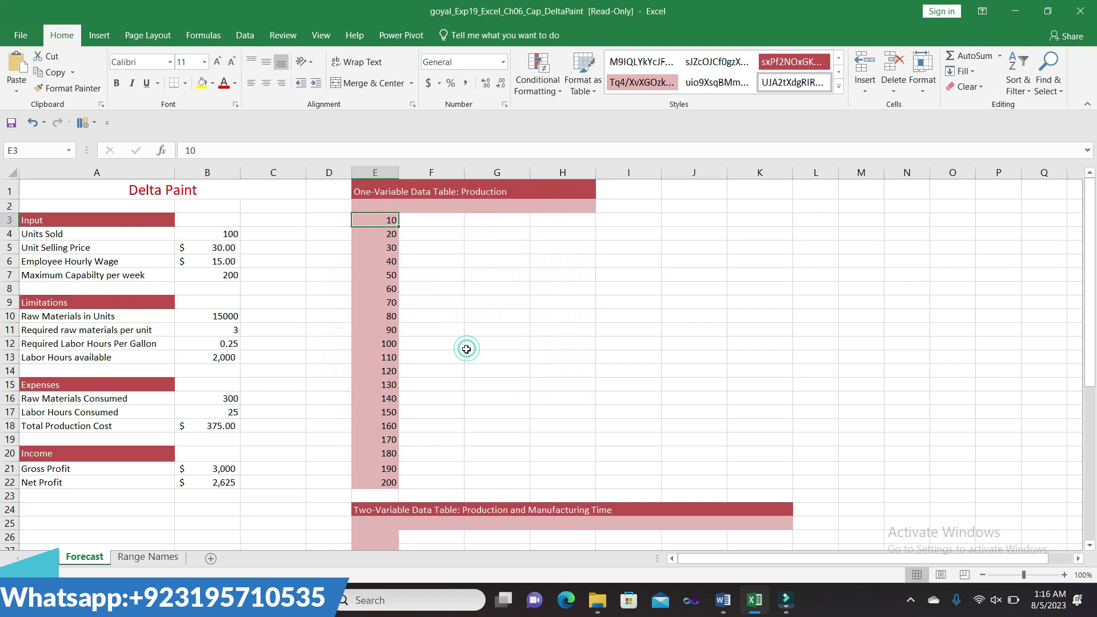
{"action": "left_click", "coordinate": [434, 439]}
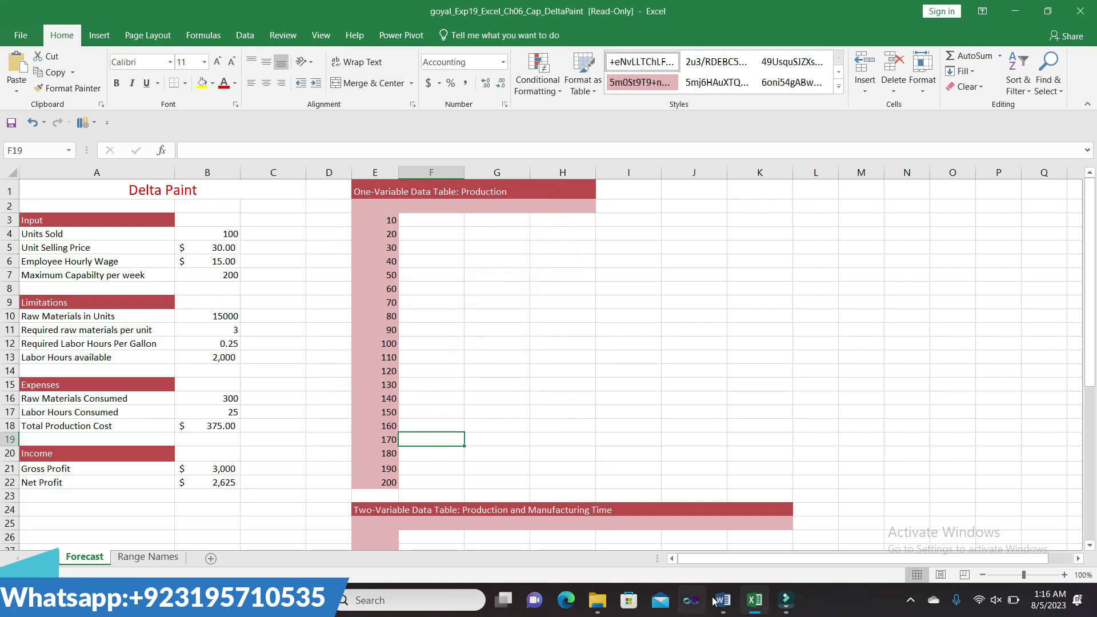
{"action": "left_click", "coordinate": [712, 558]}
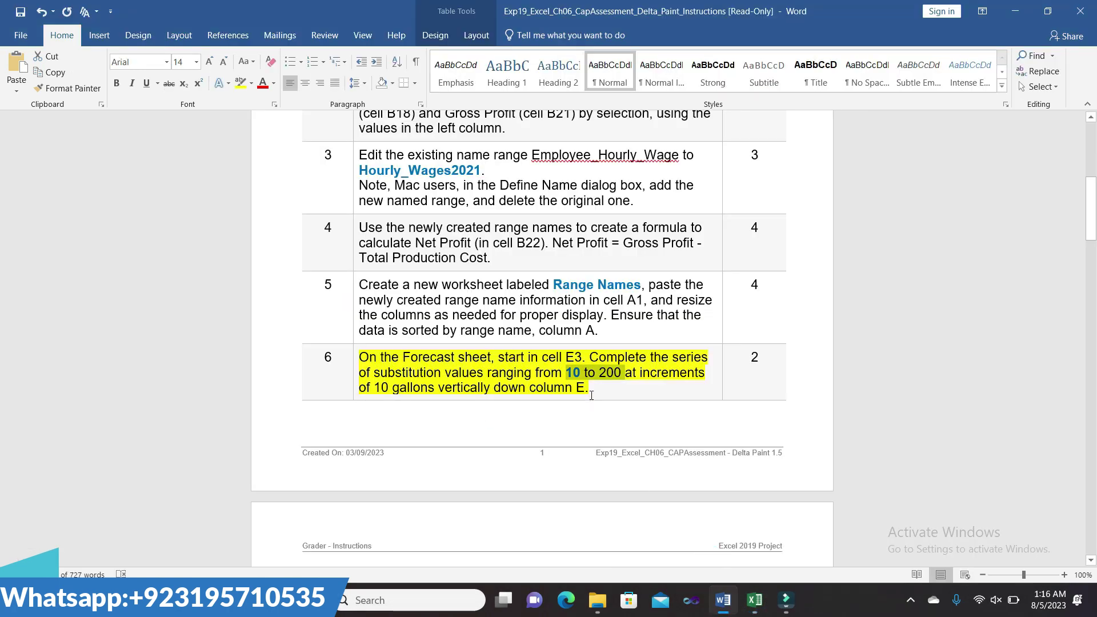
Remove the yellow highlight from step 6 in Word
{"action": "left_click", "coordinate": [589, 395]}
{"action": "triple_click", "coordinate": [363, 360]}
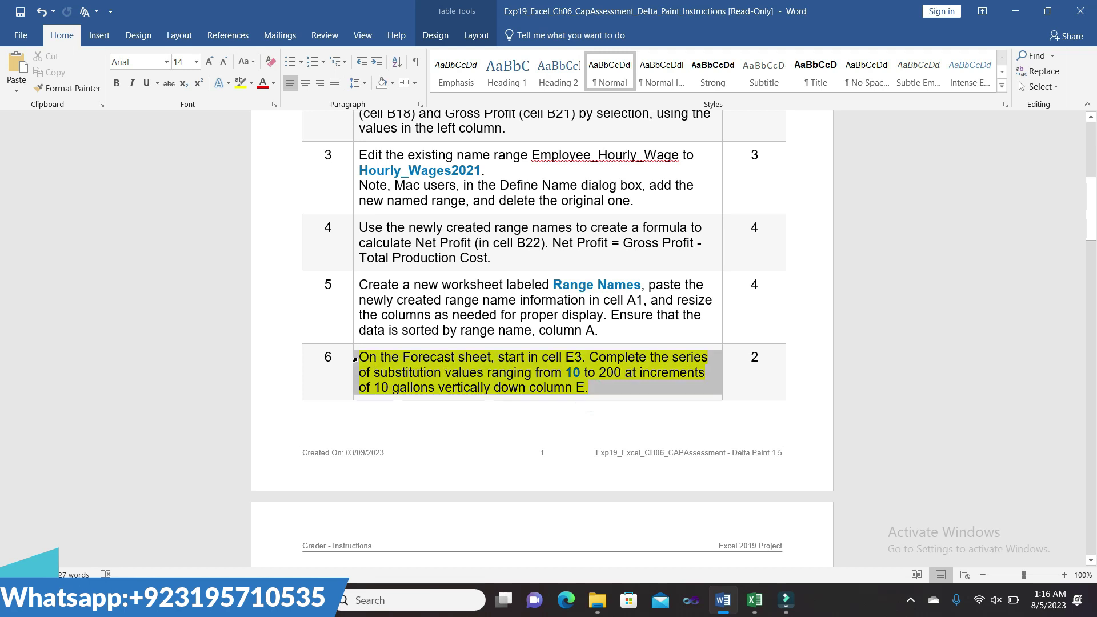
{"action": "left_click", "coordinate": [408, 338]}
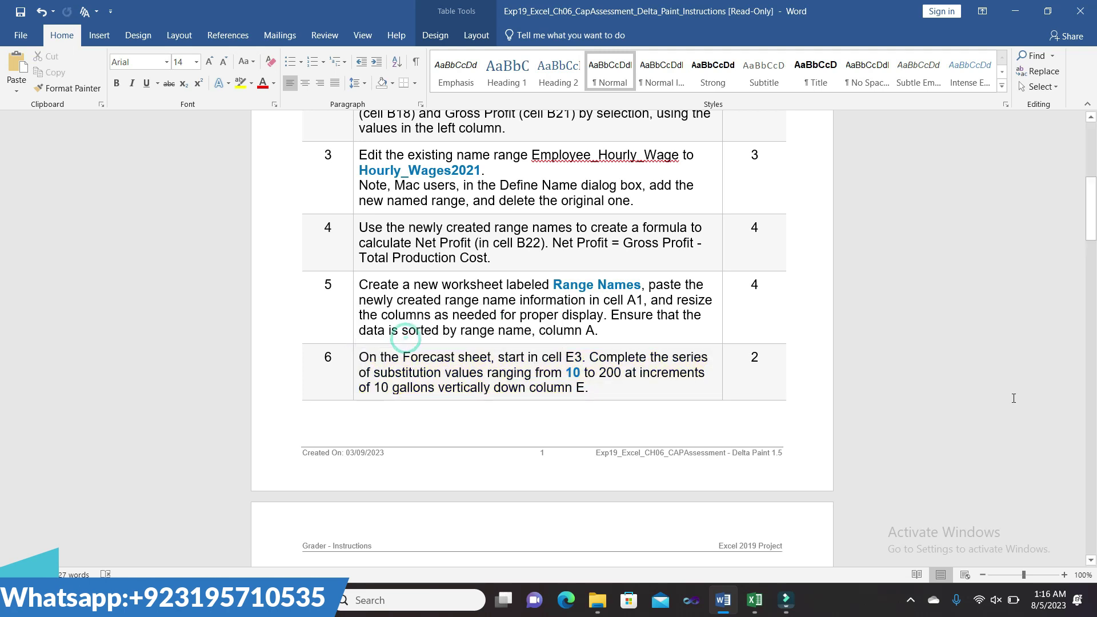
Highlight step 7 in yellow and select its Total_Production_Cost wording
{"action": "left_click_drag", "start_coordinate": [1087, 213], "coordinate": [2, 283]}
{"action": "scroll", "coordinate": [894, 306], "scroll_direction": "down", "scroll_amount": 1}
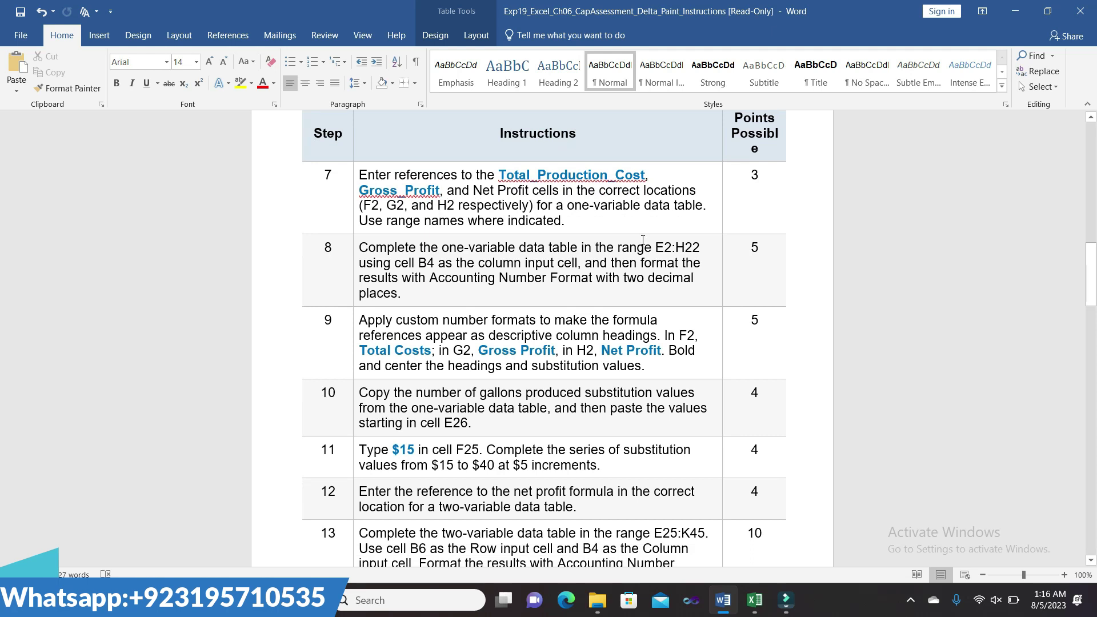
{"action": "triple_click", "coordinate": [360, 174]}
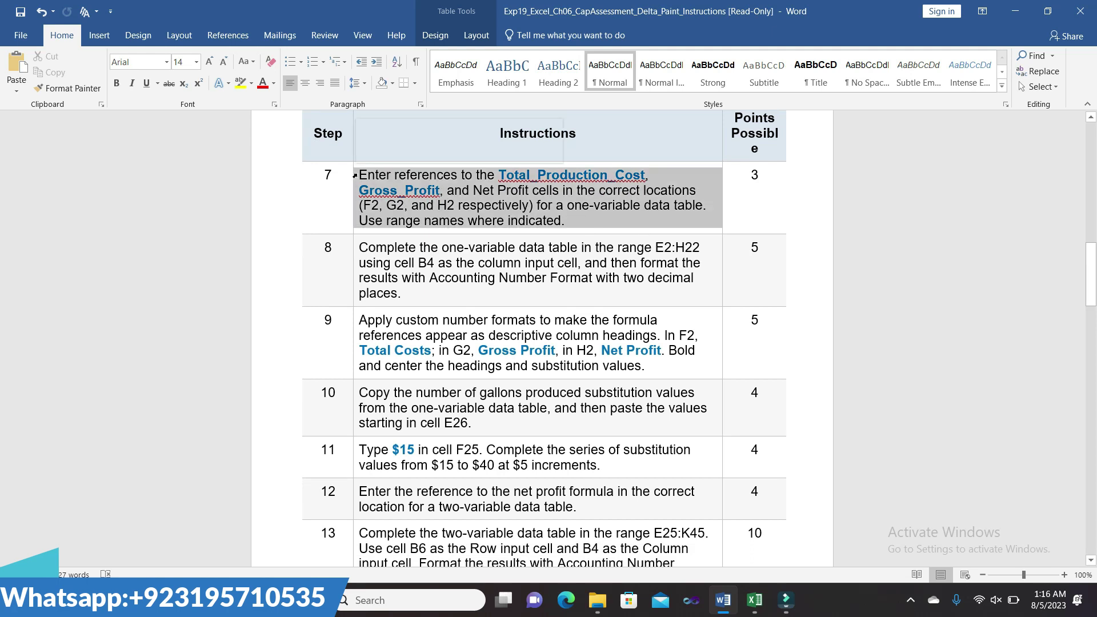
{"action": "left_click", "coordinate": [410, 150]}
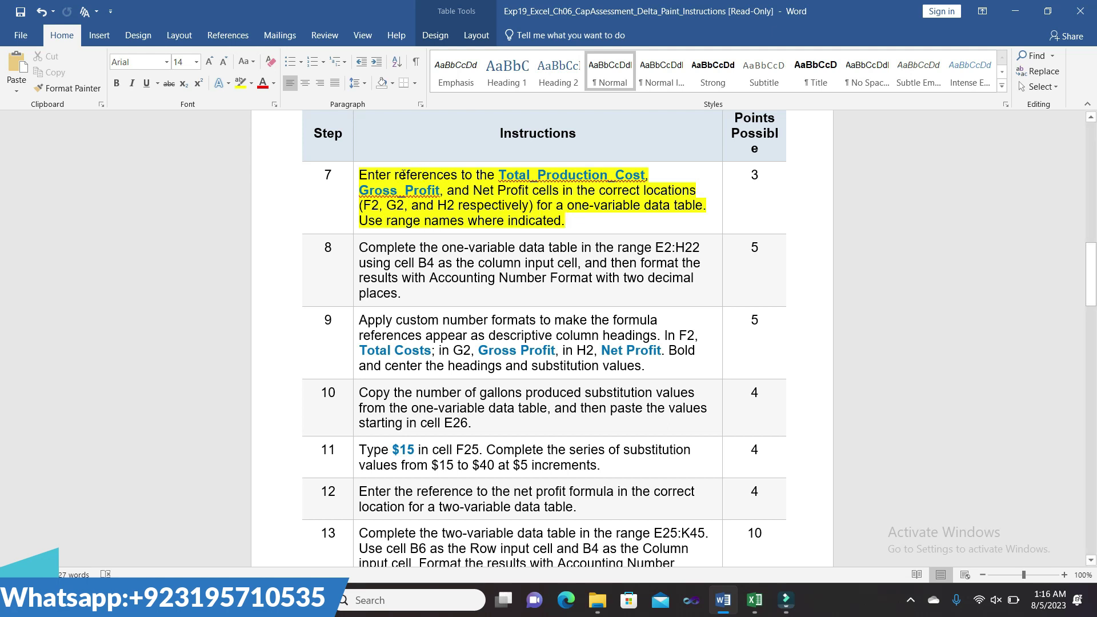
{"action": "left_click_drag", "start_coordinate": [395, 175], "coordinate": [646, 175]}
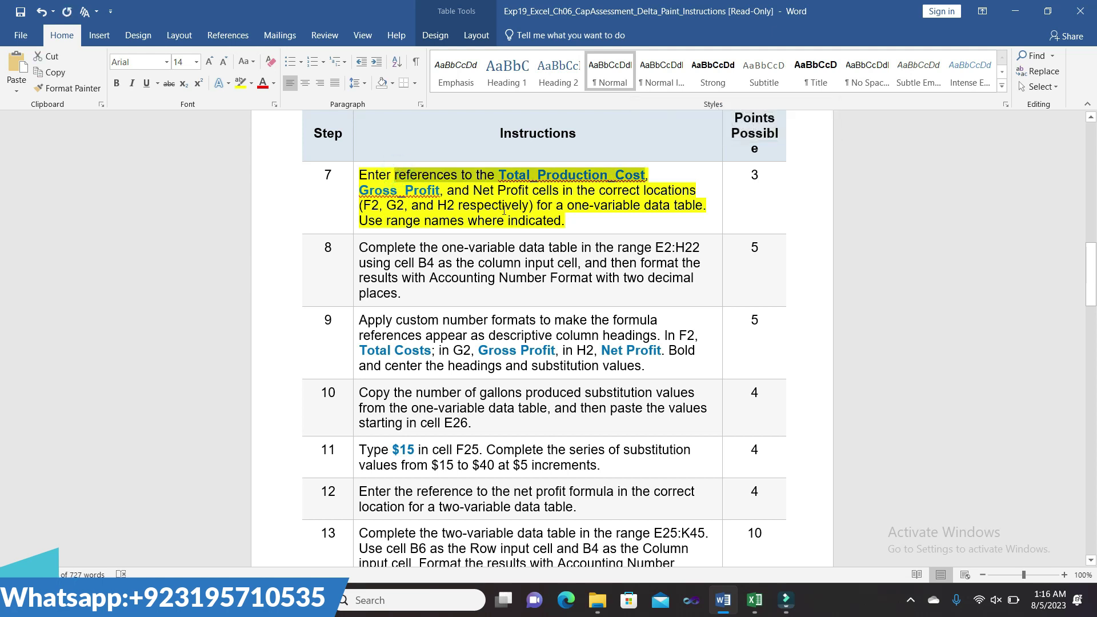
Enter =Total_Production_Cost in F2 by pointing at the total production cost cell
{"action": "left_click", "coordinate": [762, 594]}
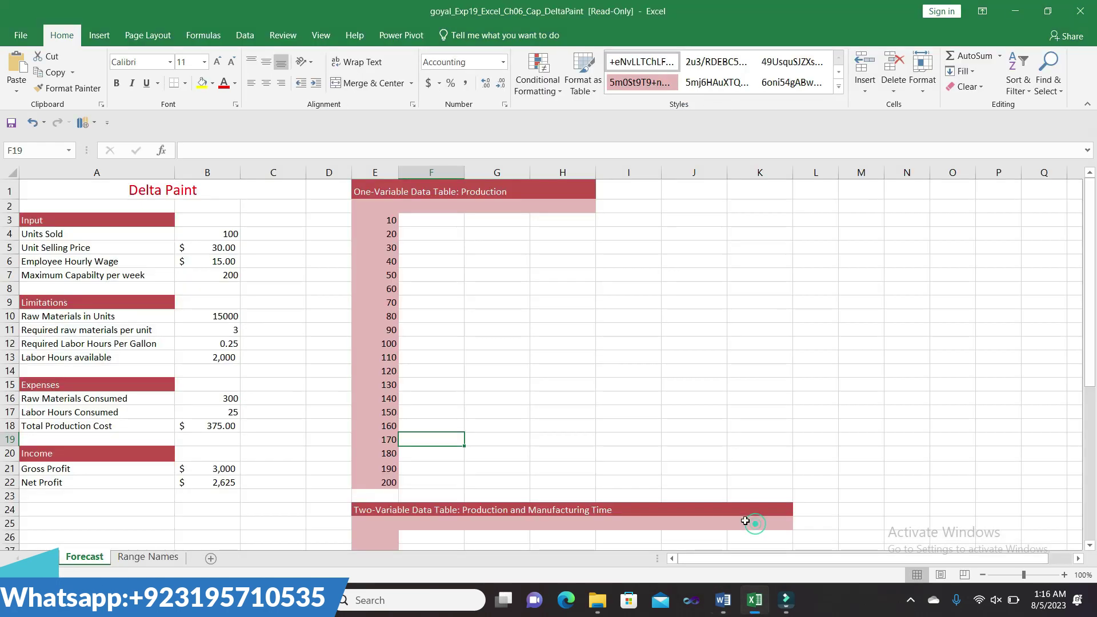
{"action": "left_click", "coordinate": [448, 208]}
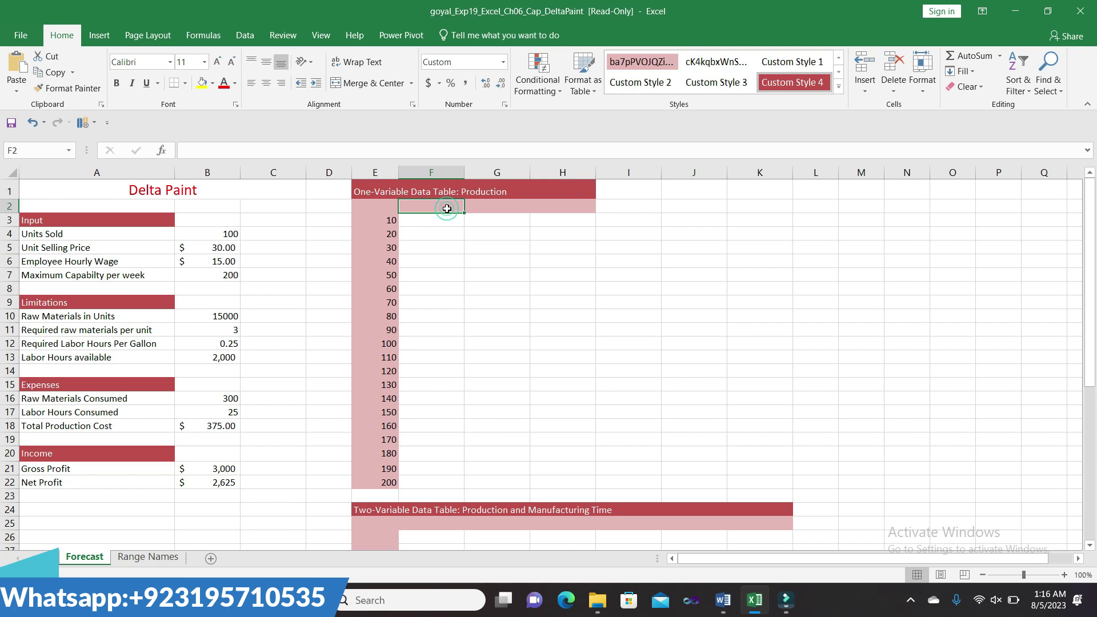
{"action": "type", "text": "="}
{"action": "left_click", "coordinate": [225, 427]}
{"action": "key", "text": "Return"}
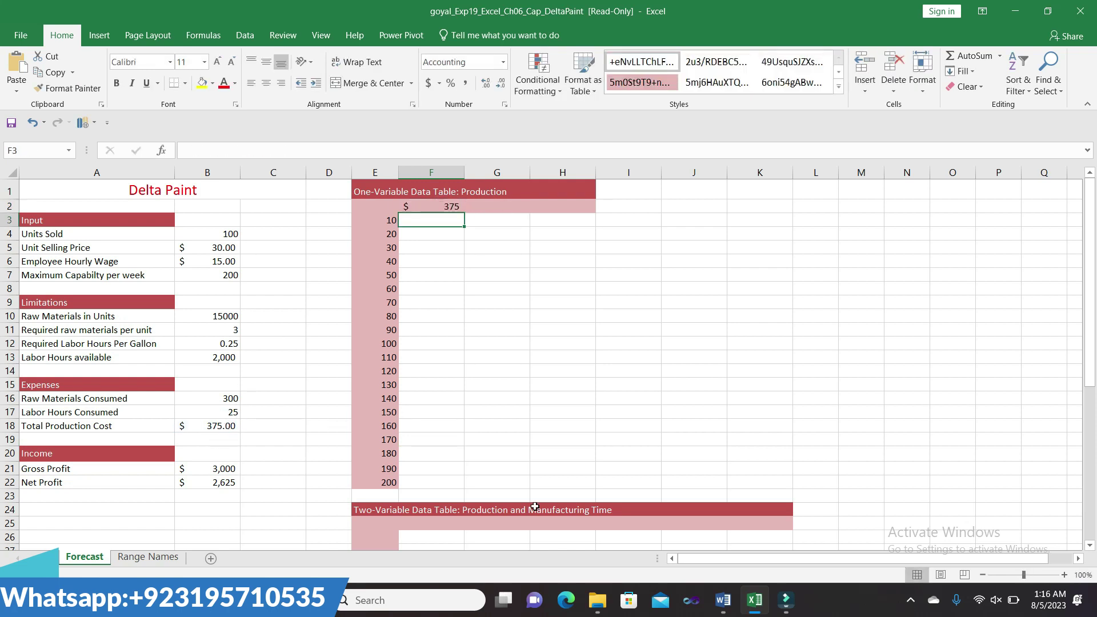
Link G2 to gross profit in B21 and H2 to net profit in B22
{"action": "mouse_move", "coordinate": [723, 600]}
{"action": "left_click", "coordinate": [731, 534]}
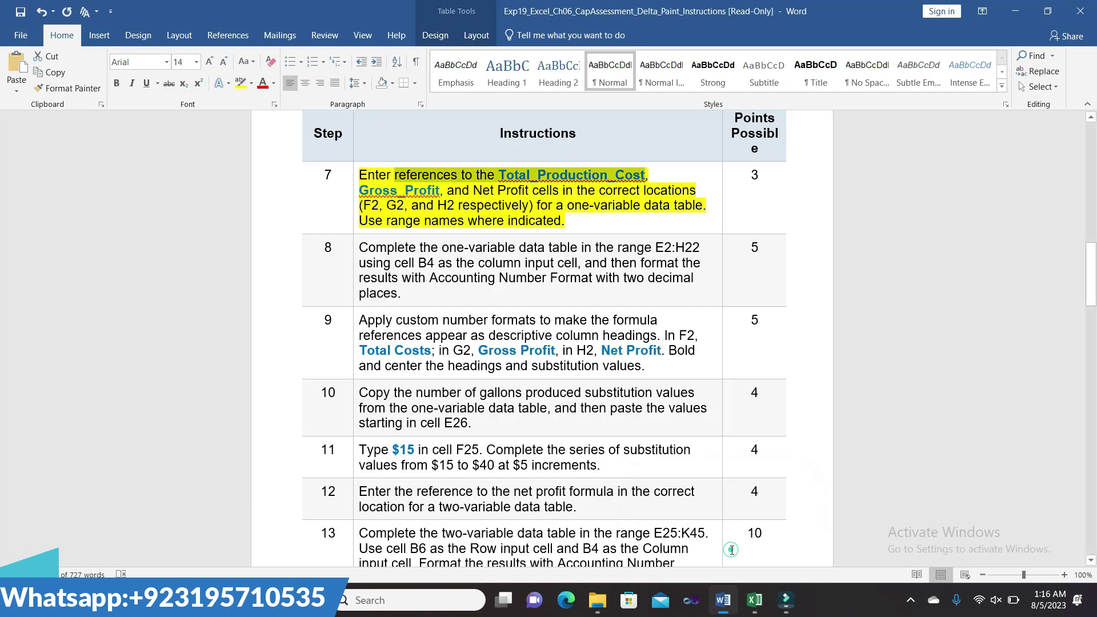
{"action": "left_click_drag", "start_coordinate": [371, 191], "coordinate": [560, 194]}
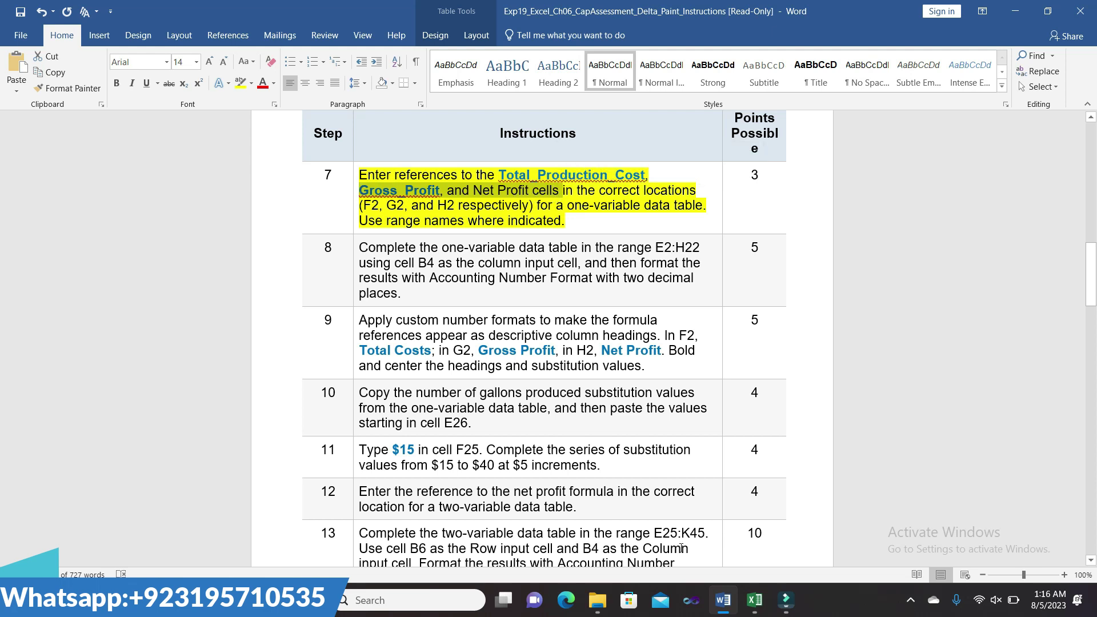
{"action": "left_click", "coordinate": [752, 534]}
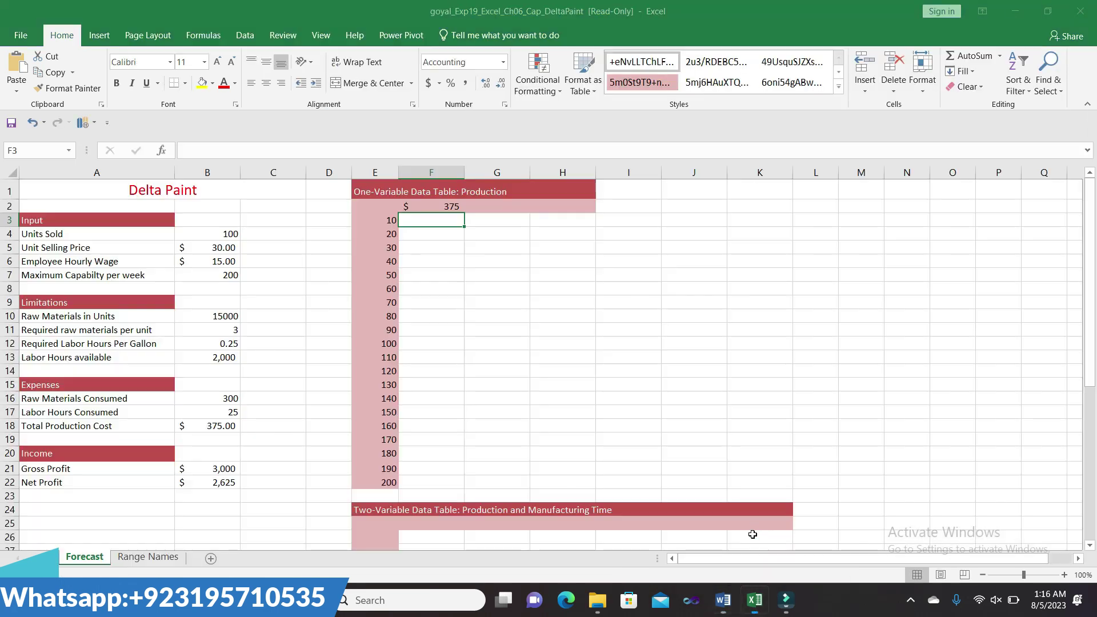
{"action": "left_click", "coordinate": [505, 205]}
{"action": "type", "text": "="}
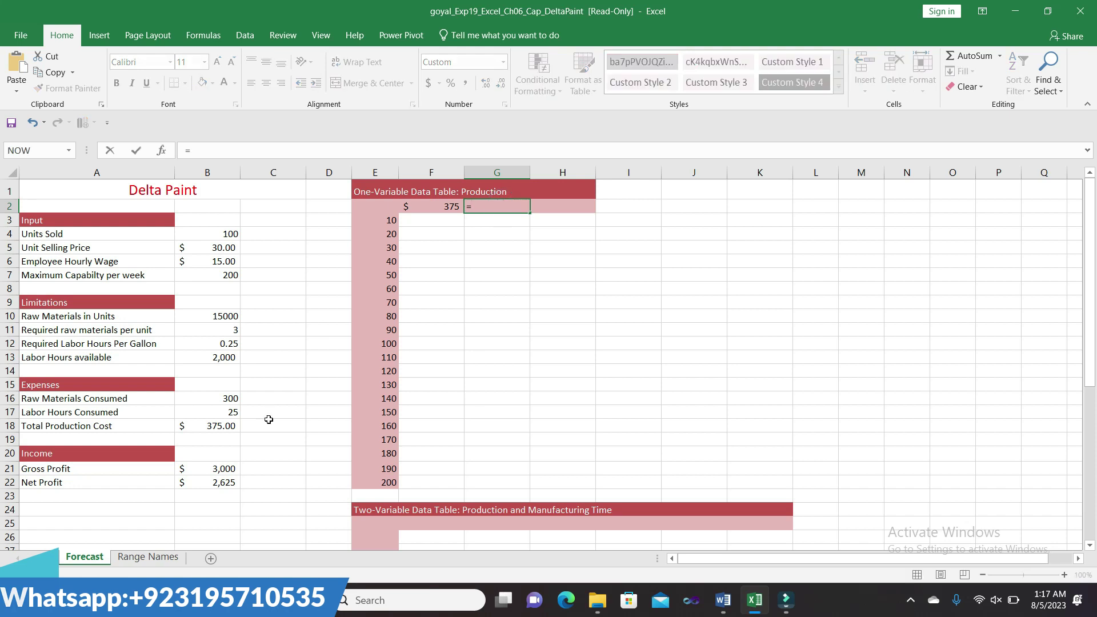
{"action": "left_click", "coordinate": [225, 469]}
{"action": "key", "text": "Return"}
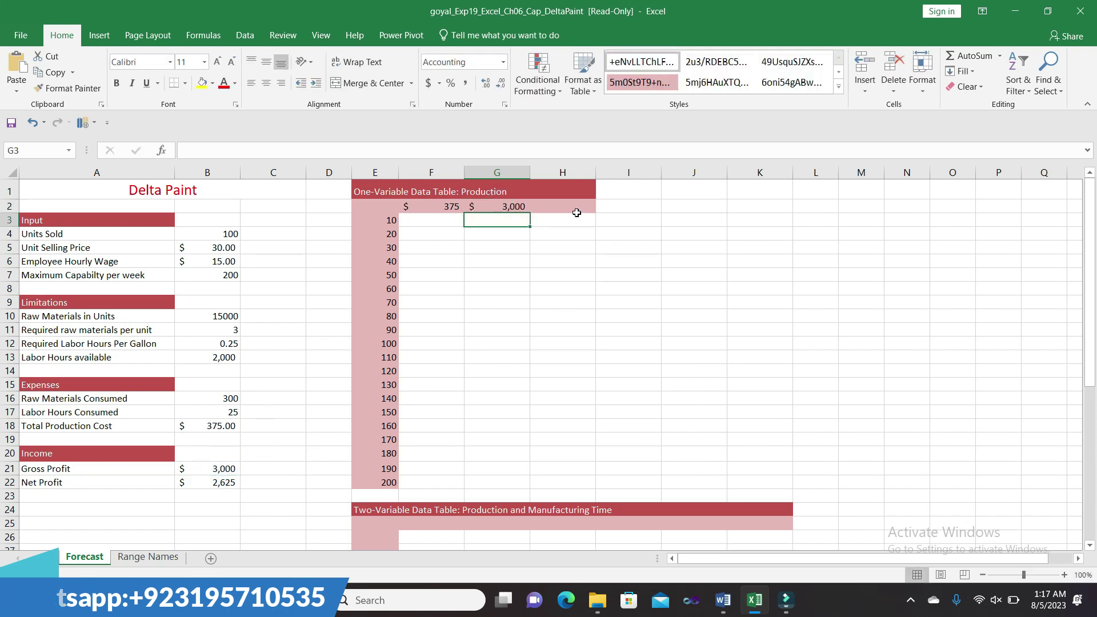
{"action": "left_click", "coordinate": [577, 209]}
{"action": "type", "text": "="}
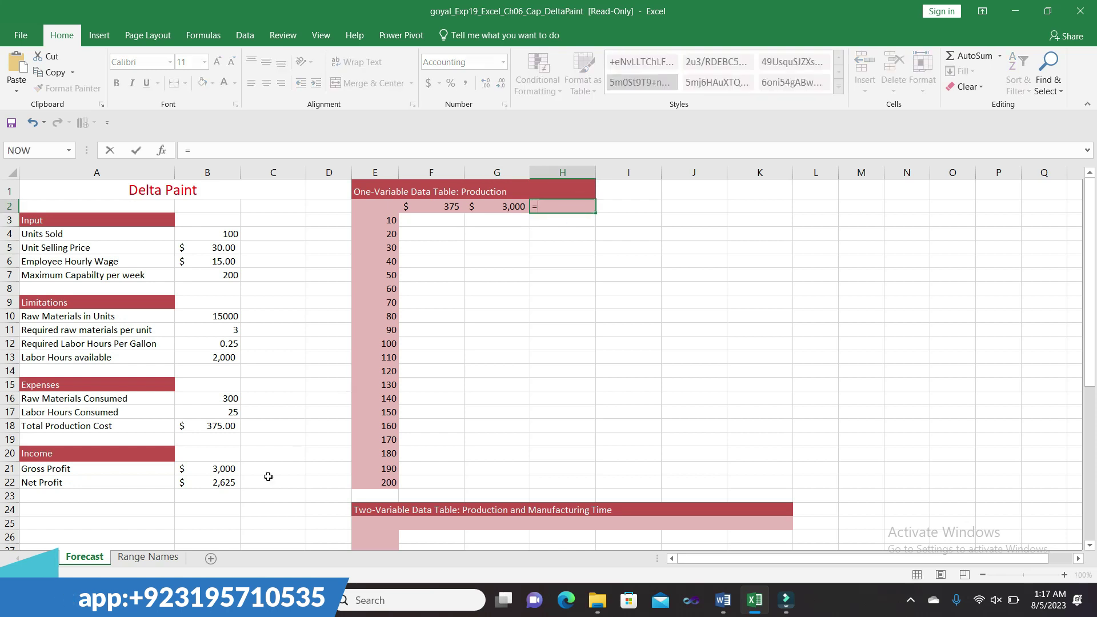
{"action": "left_click", "coordinate": [211, 485]}
{"action": "key", "text": "Return"}
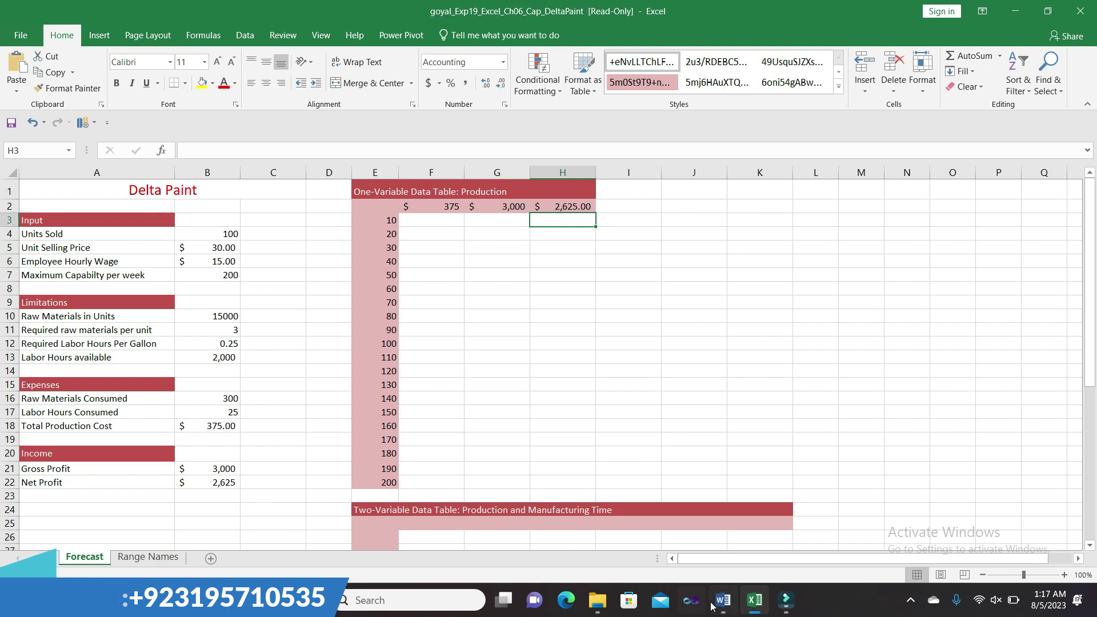
{"action": "left_click", "coordinate": [728, 553]}
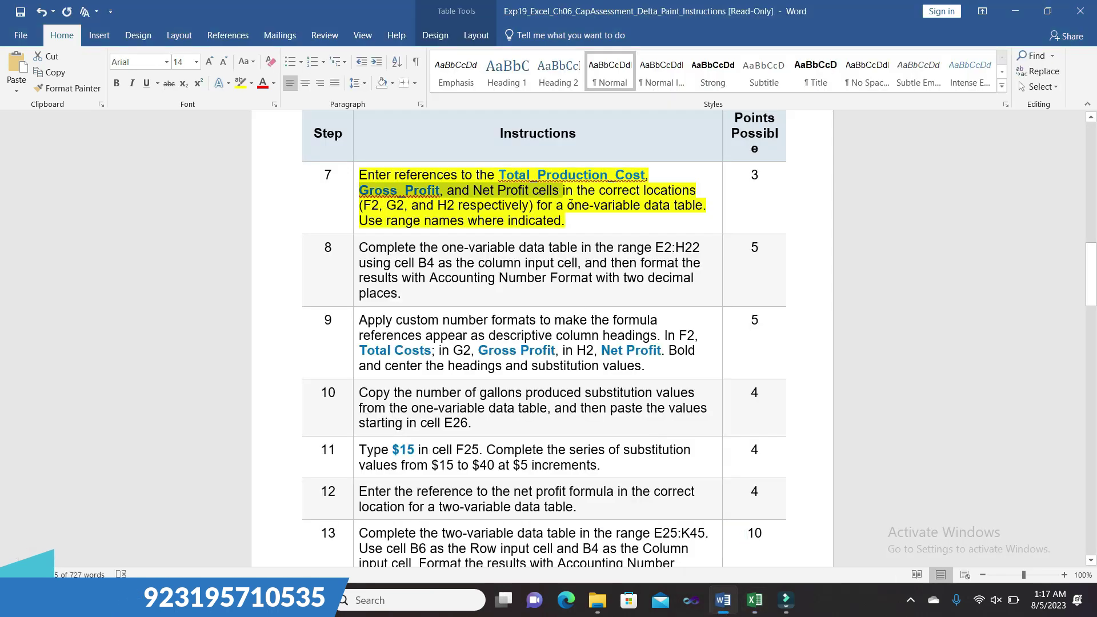
Move Word's yellow highlight from step 7 to step 8
{"action": "left_click", "coordinate": [581, 221]}
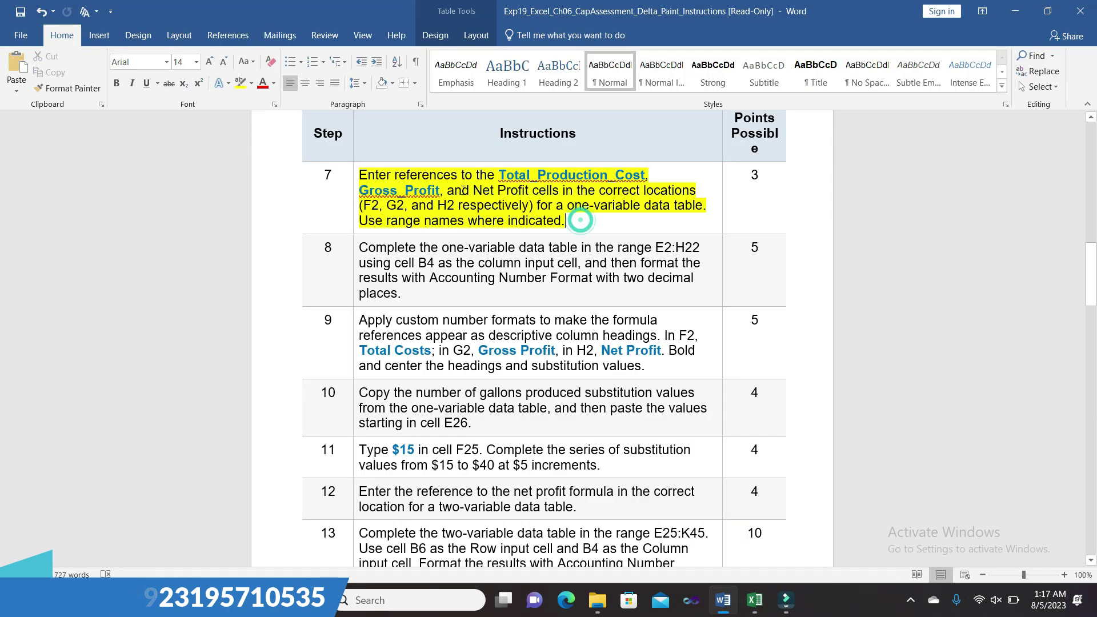
{"action": "left_click", "coordinate": [356, 173]}
{"action": "left_click", "coordinate": [409, 149]}
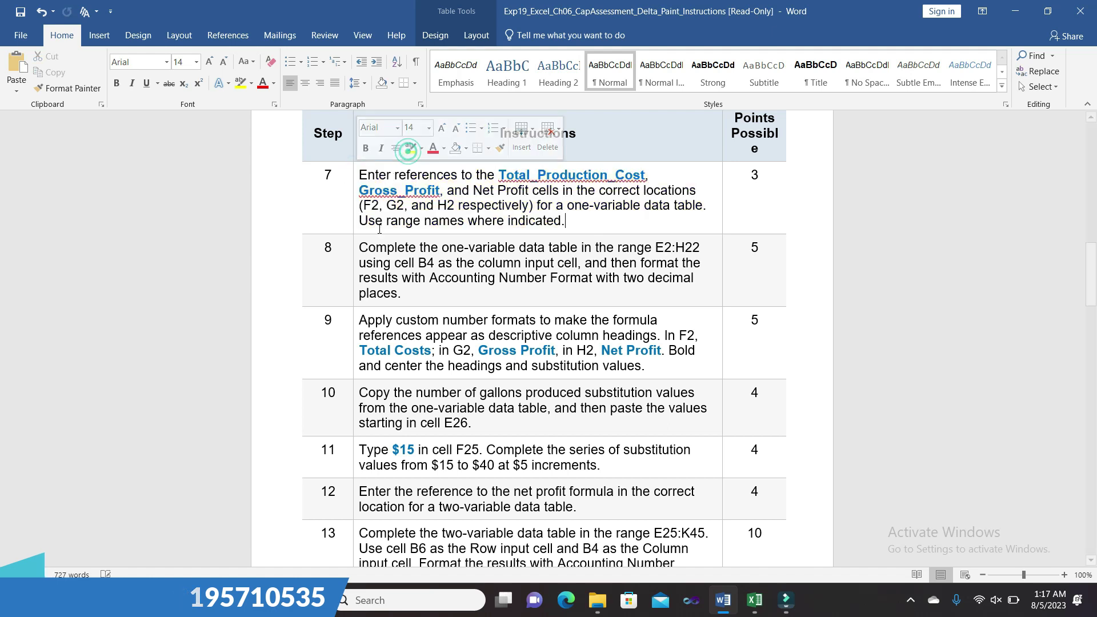
{"action": "left_click", "coordinate": [354, 251]}
{"action": "left_click", "coordinate": [409, 229]}
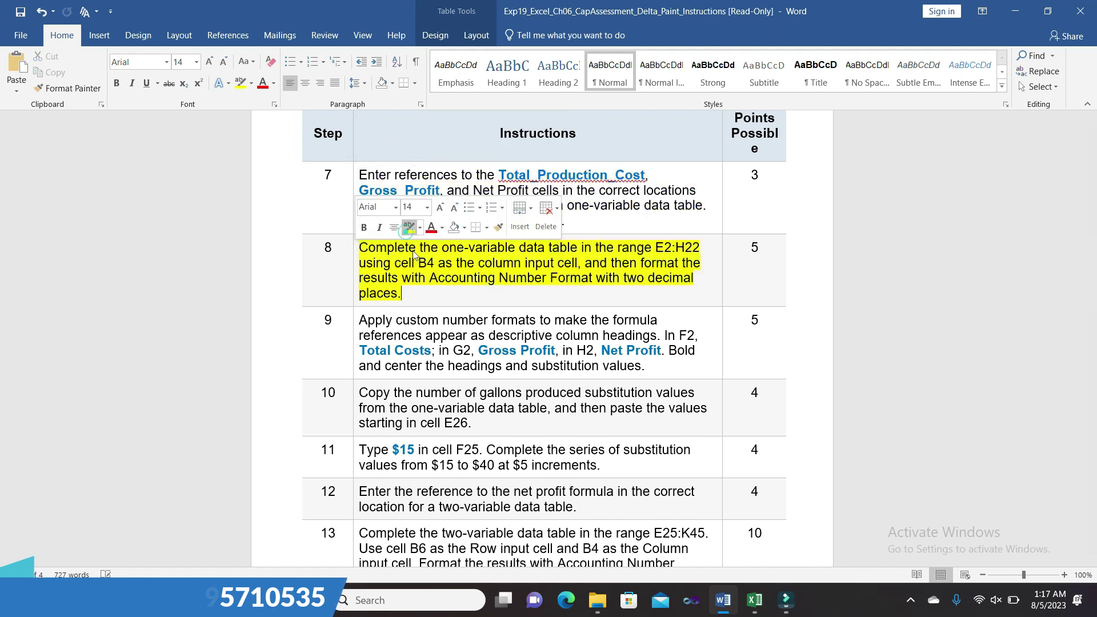
{"action": "left_click", "coordinate": [425, 295]}
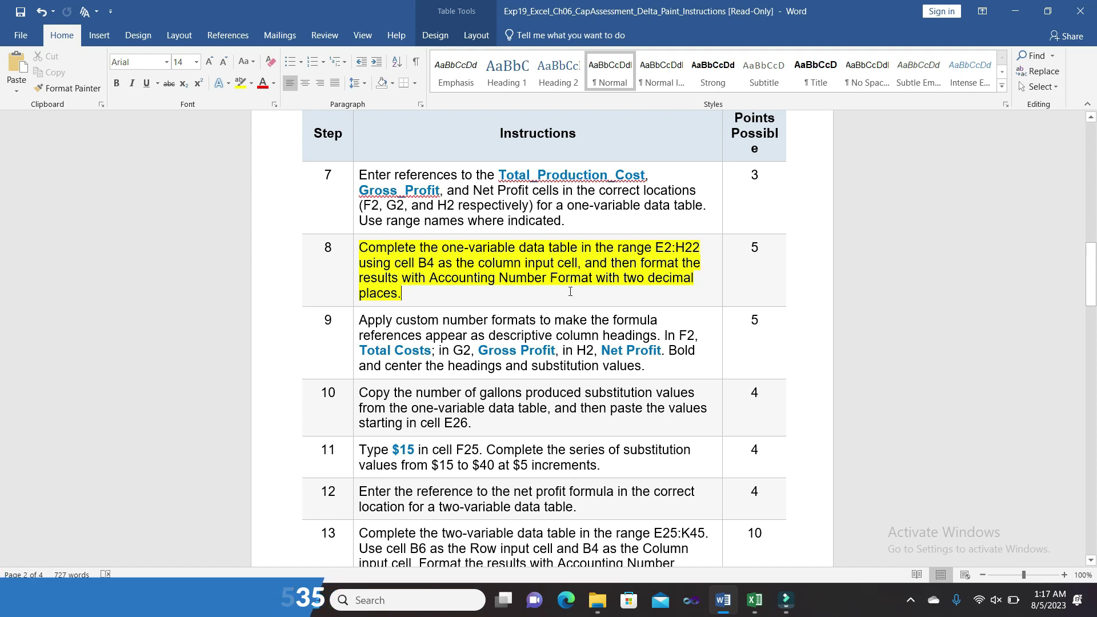
Note the B4 column-input phrase, then select E2:H22 on the Forecast sheet
{"action": "left_click_drag", "start_coordinate": [402, 264], "coordinate": [583, 263]}
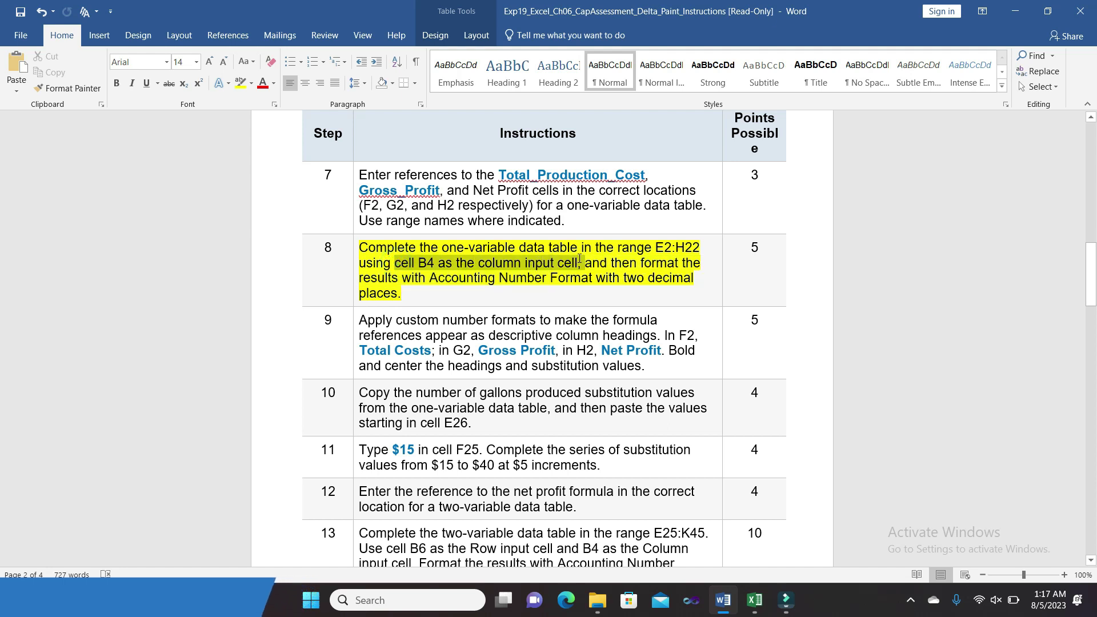
{"action": "left_click", "coordinate": [755, 600]}
{"action": "left_click_drag", "start_coordinate": [386, 208], "coordinate": [575, 477]}
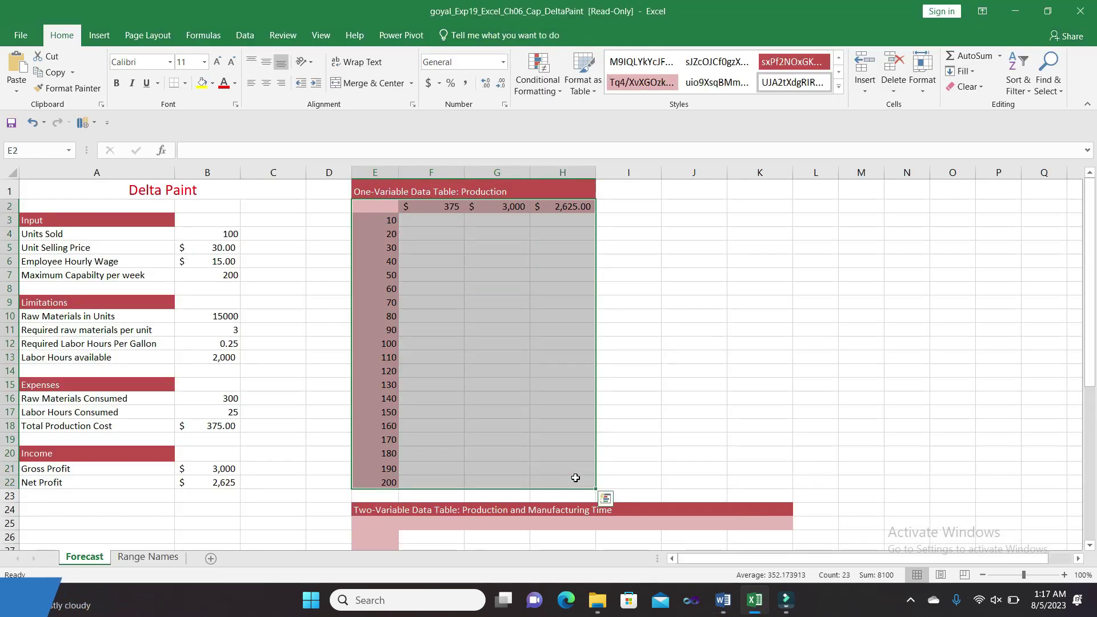
Create a one-variable data table in E2:H22 with B4 as the column input cell
{"action": "left_click", "coordinate": [245, 35]}
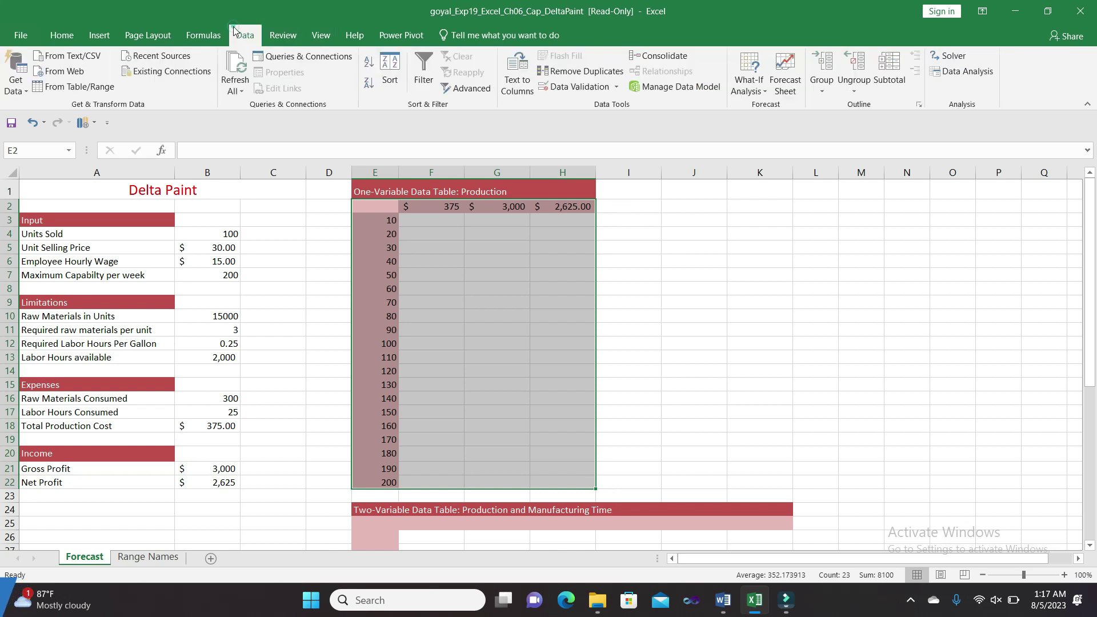
{"action": "left_click", "coordinate": [757, 88]}
{"action": "left_click", "coordinate": [775, 141]}
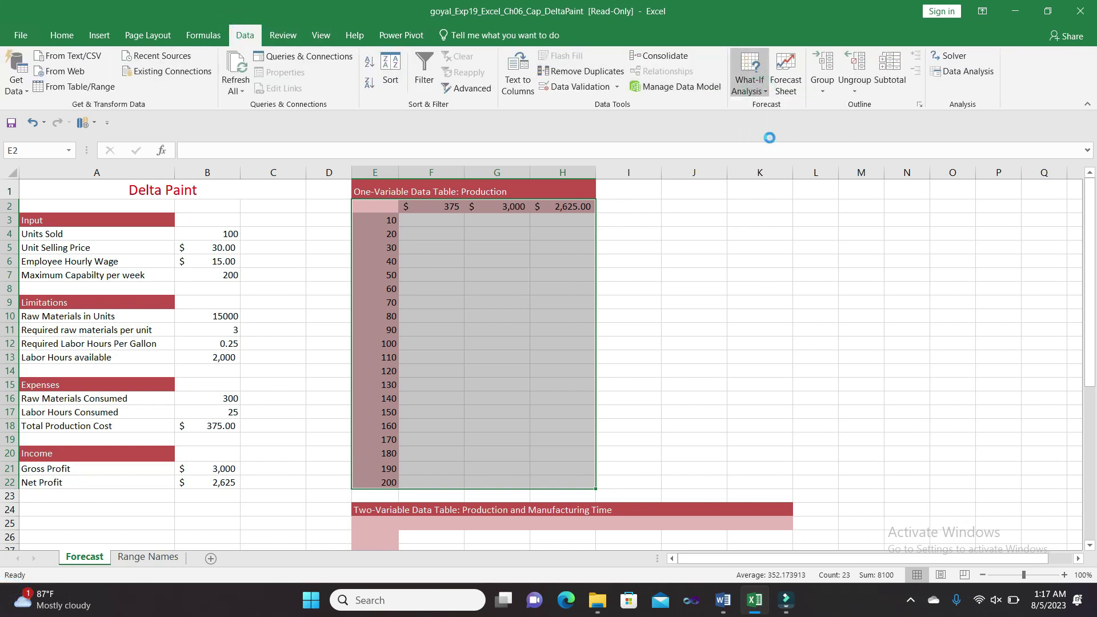
{"action": "left_click", "coordinate": [472, 285]}
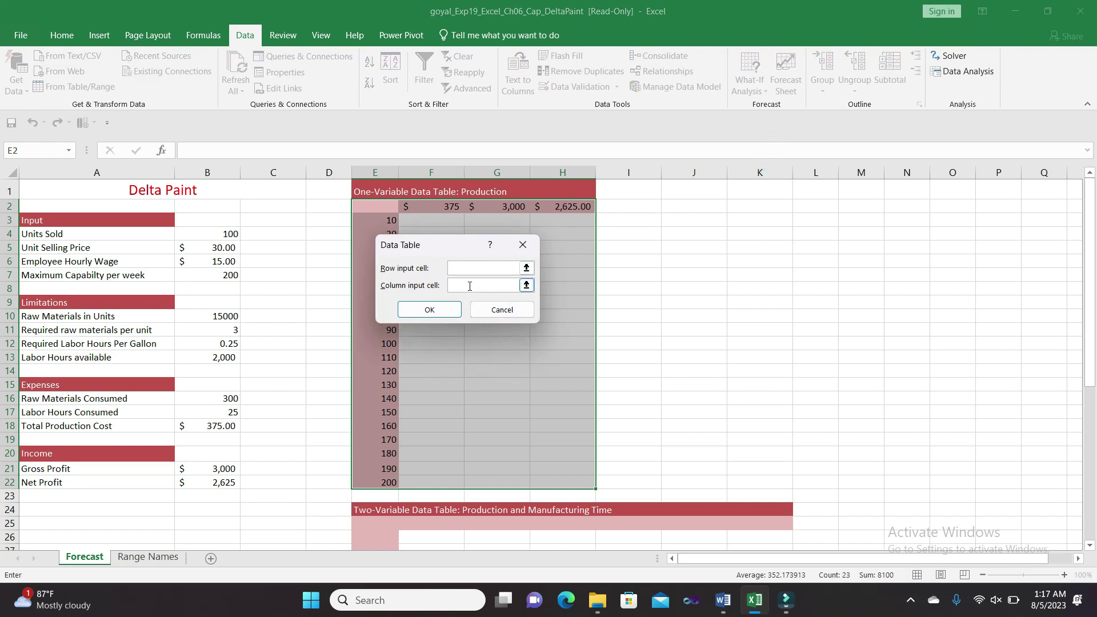
{"action": "left_click", "coordinate": [233, 235]}
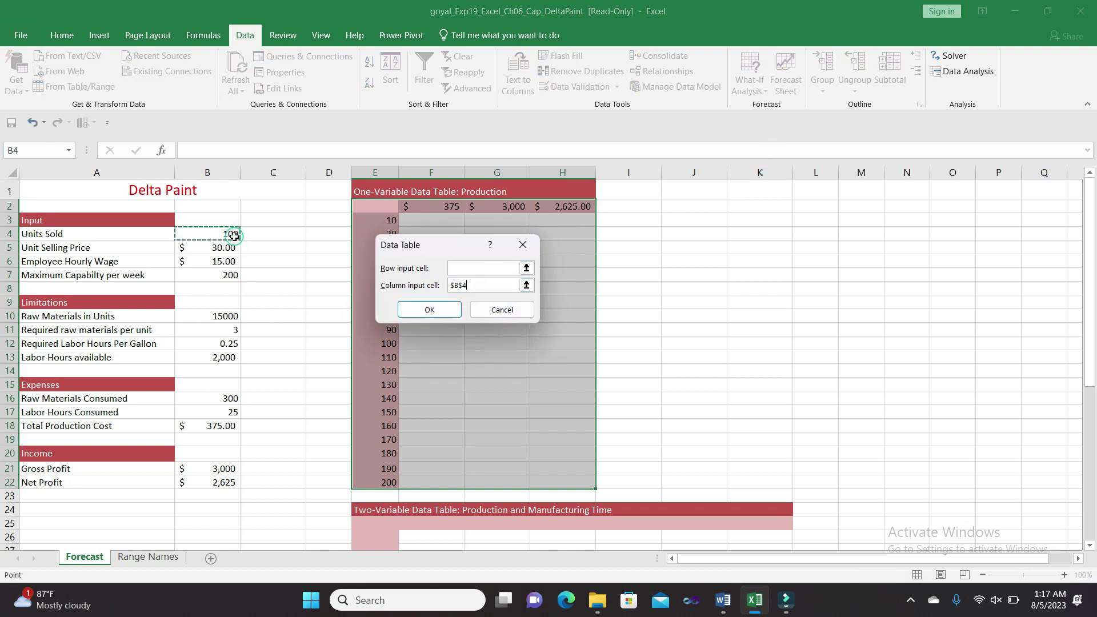
{"action": "left_click", "coordinate": [450, 314]}
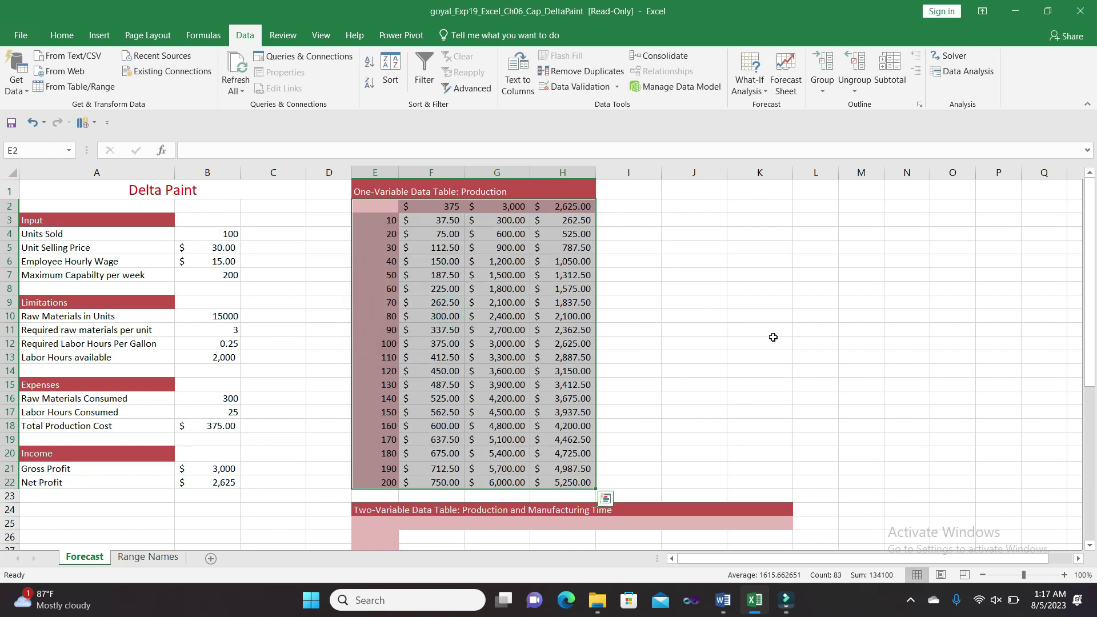
{"action": "left_click", "coordinate": [773, 337]}
{"action": "mouse_move", "coordinate": [722, 600]}
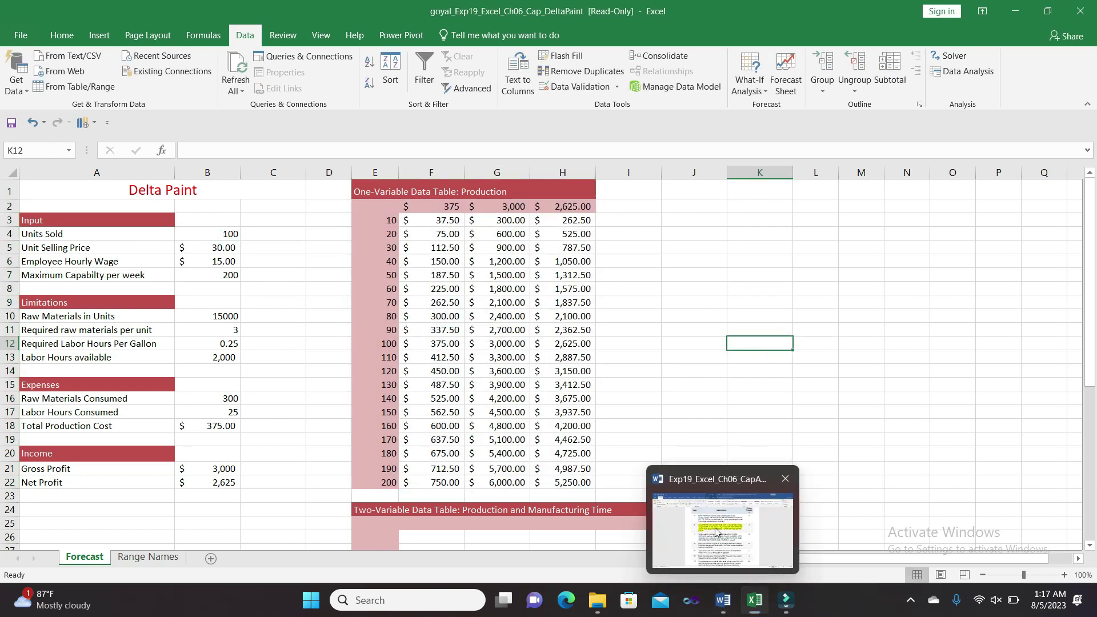
{"action": "left_click", "coordinate": [715, 531]}
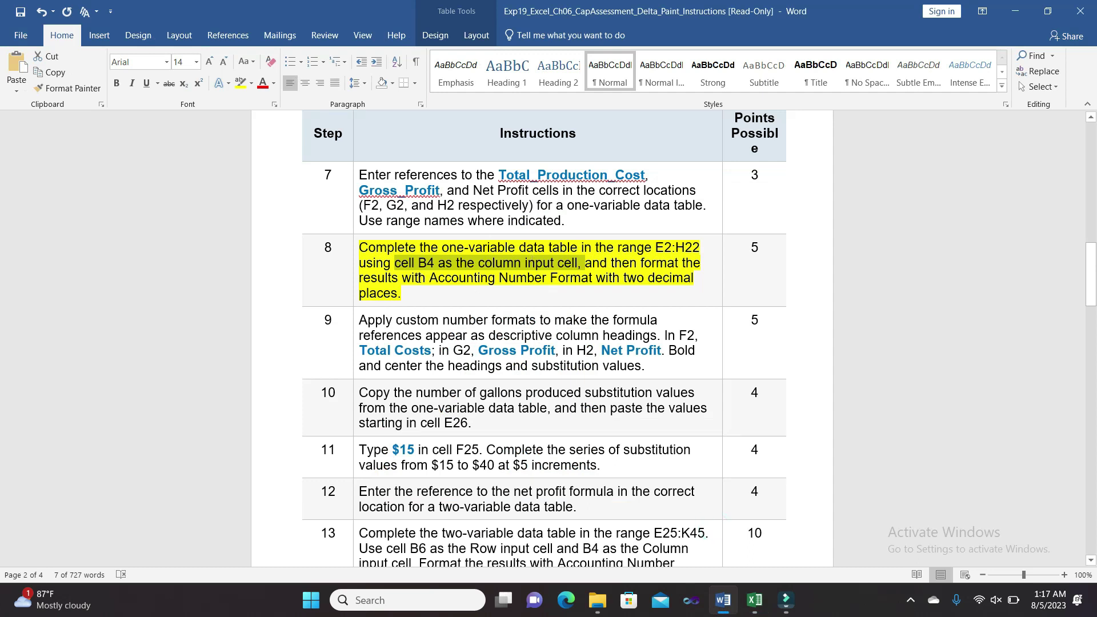
Format the data table results F3:H22 as Accounting with a $ symbol and 2 decimals
{"action": "left_click_drag", "start_coordinate": [431, 279], "coordinate": [694, 278]}
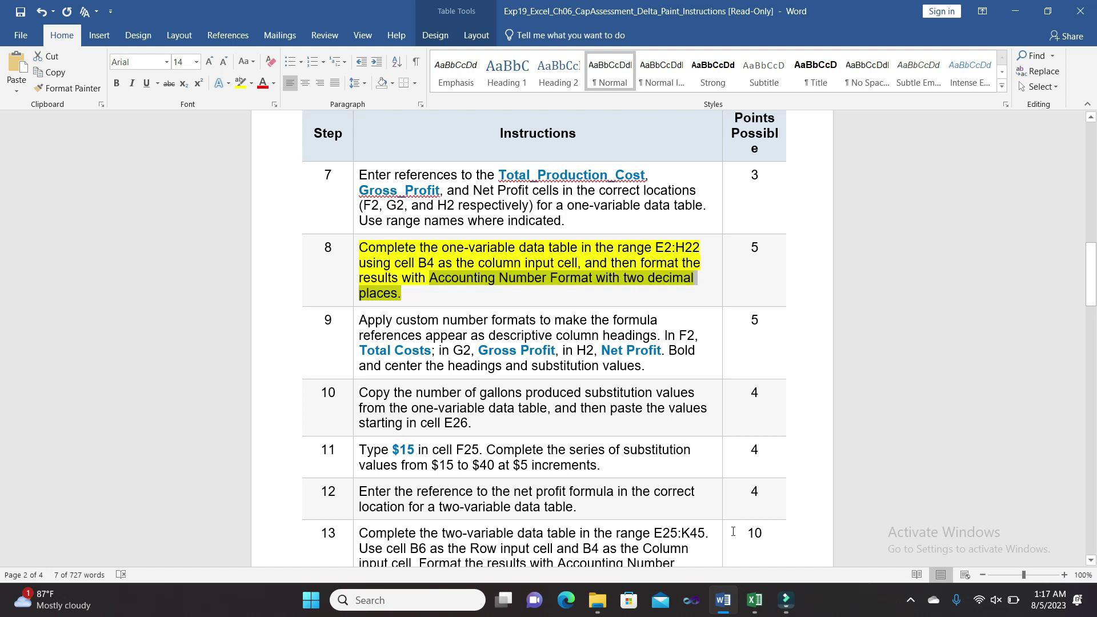
{"action": "left_click", "coordinate": [754, 517]}
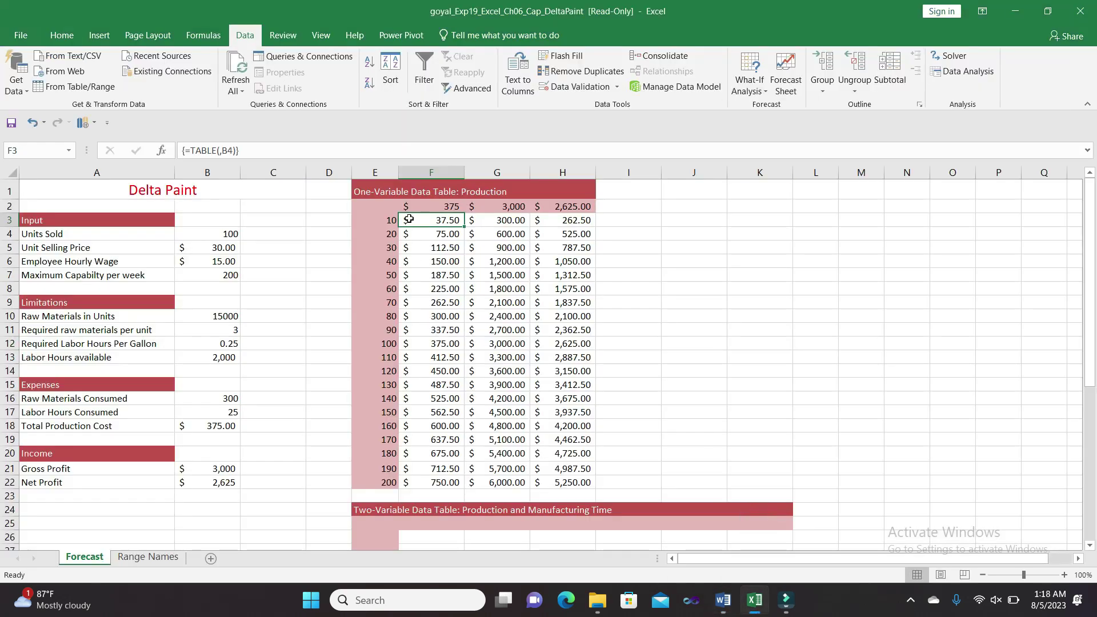
{"action": "left_click_drag", "start_coordinate": [409, 218], "coordinate": [547, 468]}
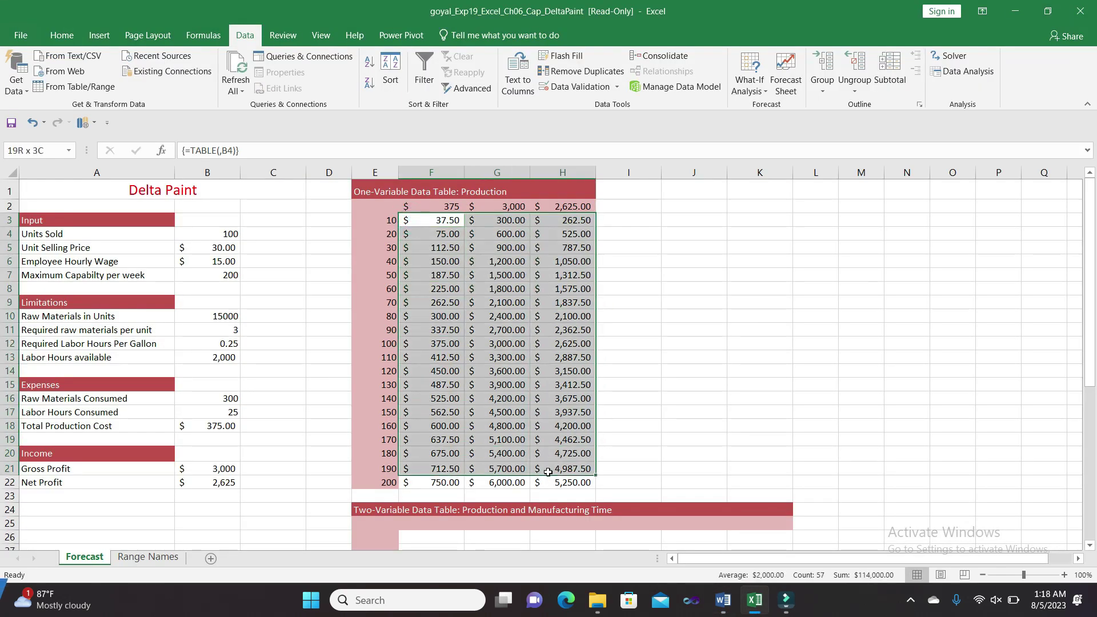
{"action": "left_click_drag", "start_coordinate": [546, 472], "coordinate": [547, 483]}
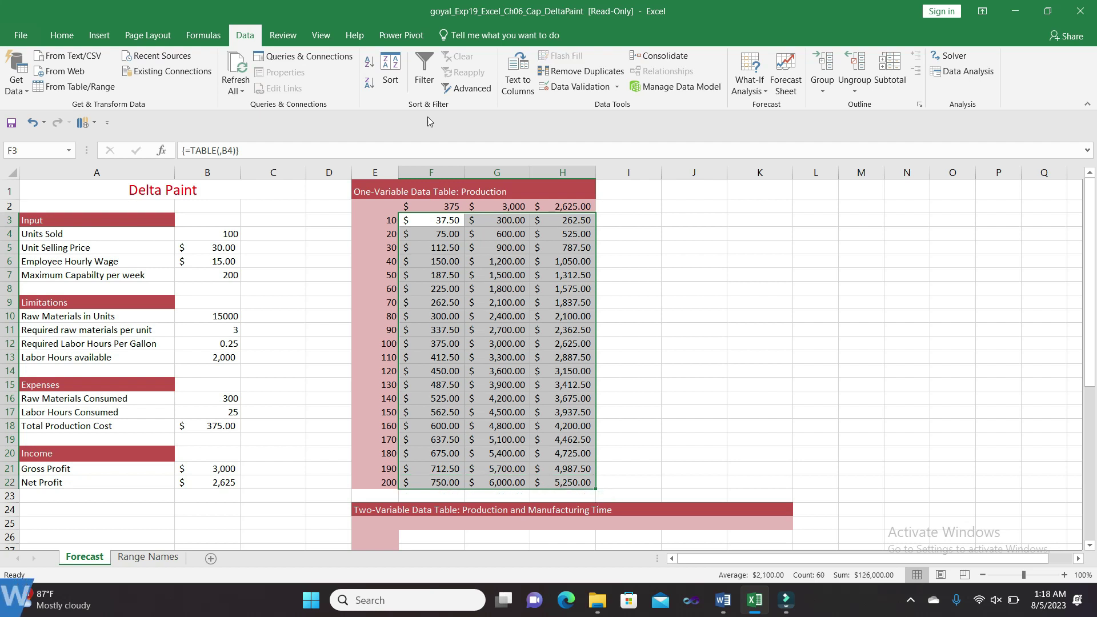
{"action": "left_click", "coordinate": [59, 35]}
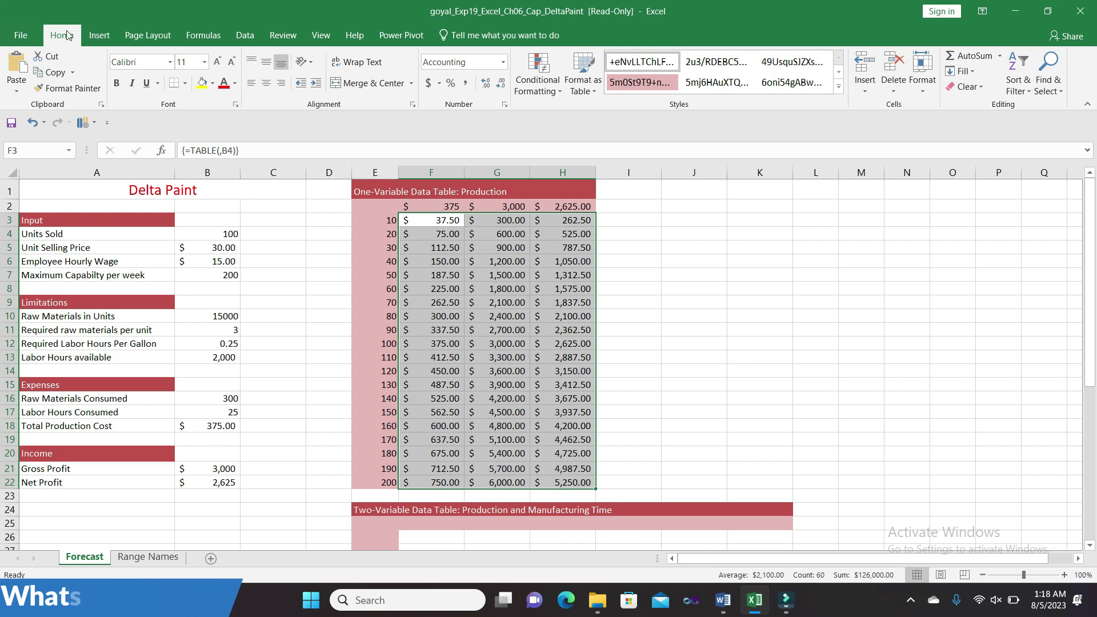
{"action": "left_click", "coordinate": [502, 105]}
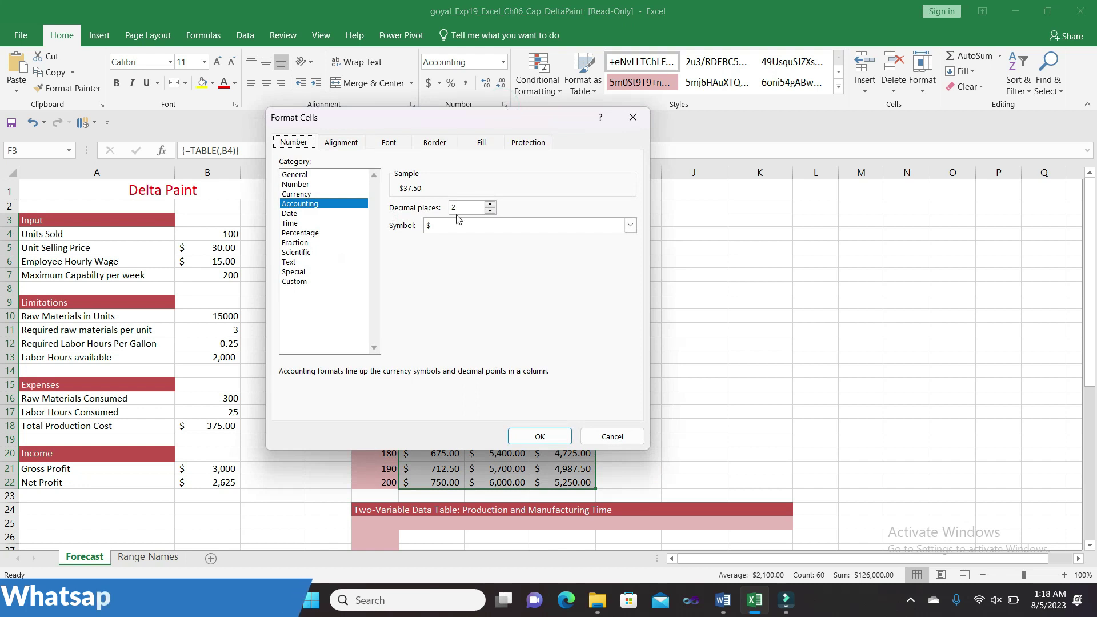
{"action": "left_click", "coordinate": [523, 434]}
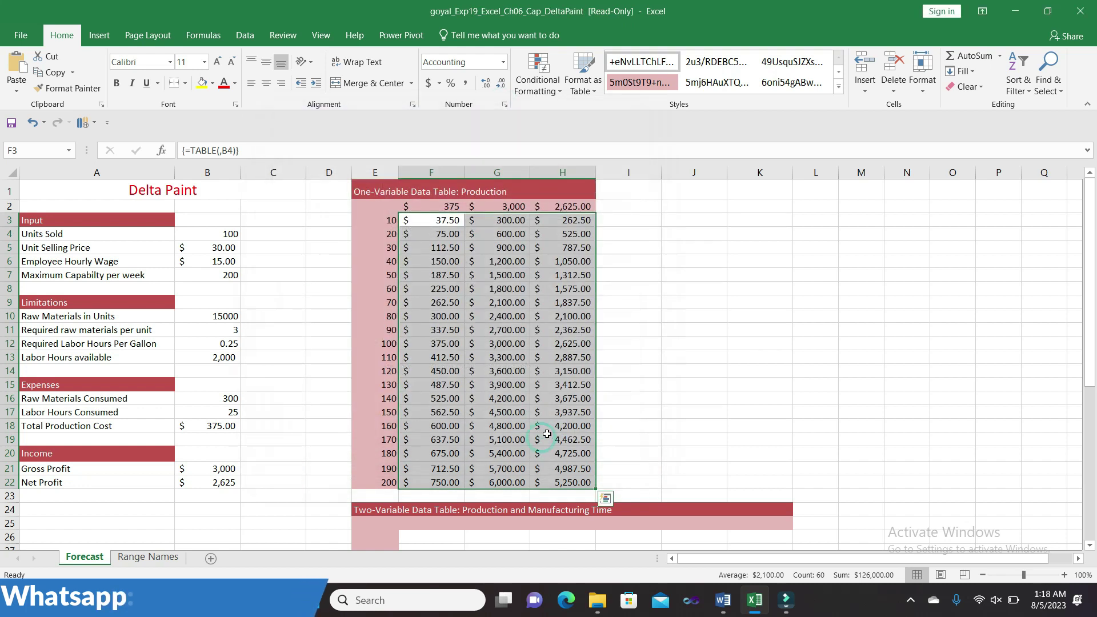
{"action": "left_click", "coordinate": [804, 437]}
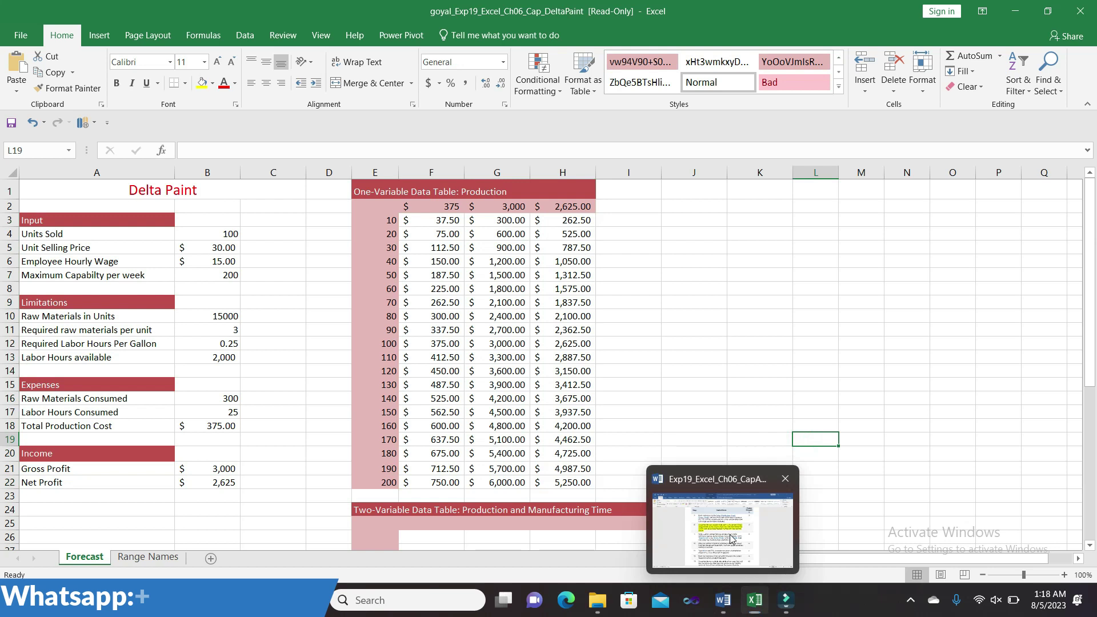
{"action": "left_click", "coordinate": [723, 600]}
Highlight step 9's instructions yellow and select its 'Total Costs' heading text
{"action": "left_click", "coordinate": [357, 247]}
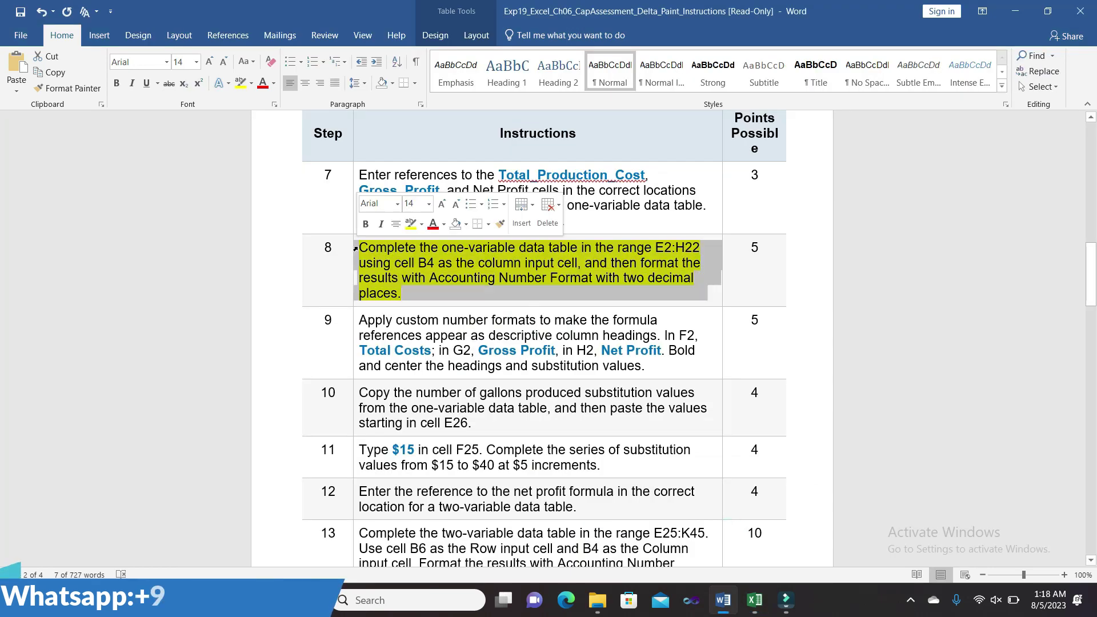
{"action": "left_click", "coordinate": [363, 320]}
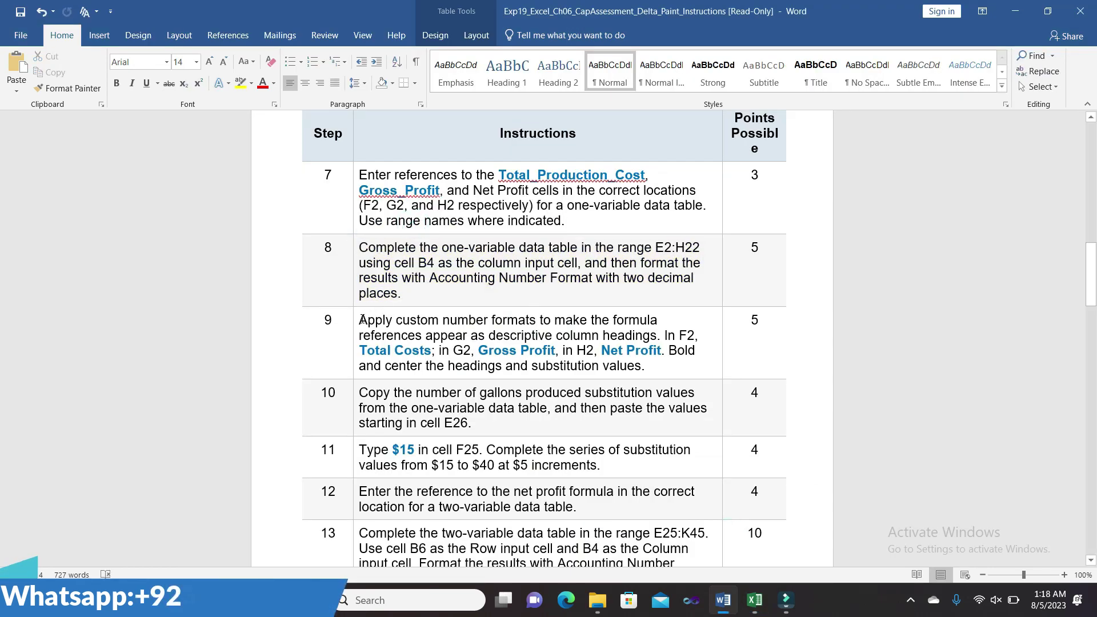
{"action": "left_click", "coordinate": [356, 321]}
{"action": "left_click", "coordinate": [409, 294]}
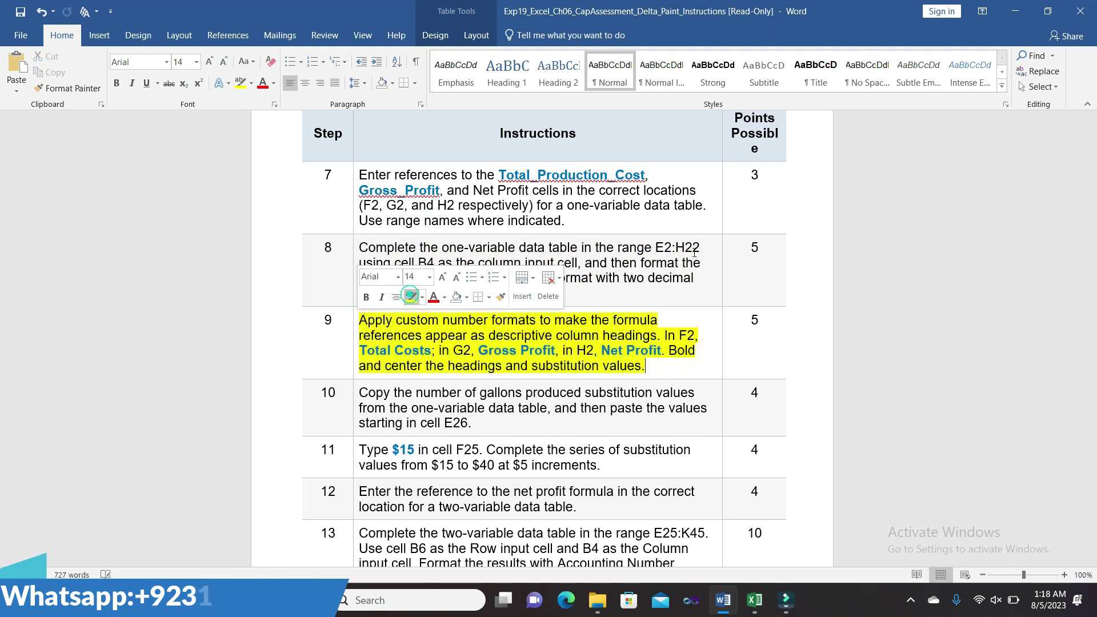
{"action": "left_click_drag", "start_coordinate": [1091, 260], "coordinate": [1091, 296]}
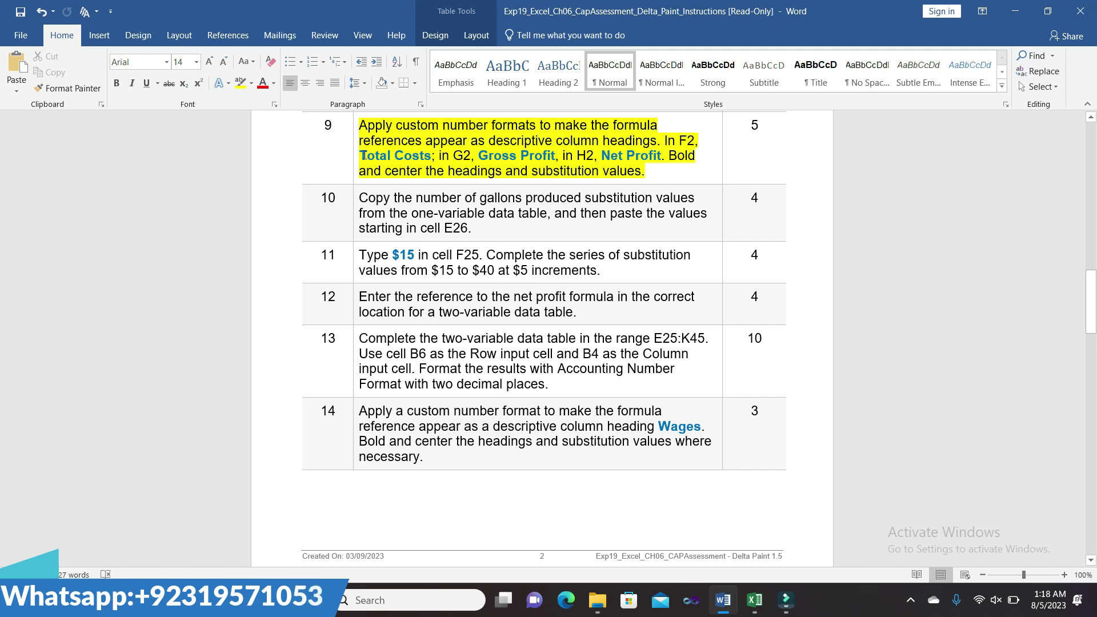
{"action": "left_click_drag", "start_coordinate": [377, 155], "coordinate": [424, 161]}
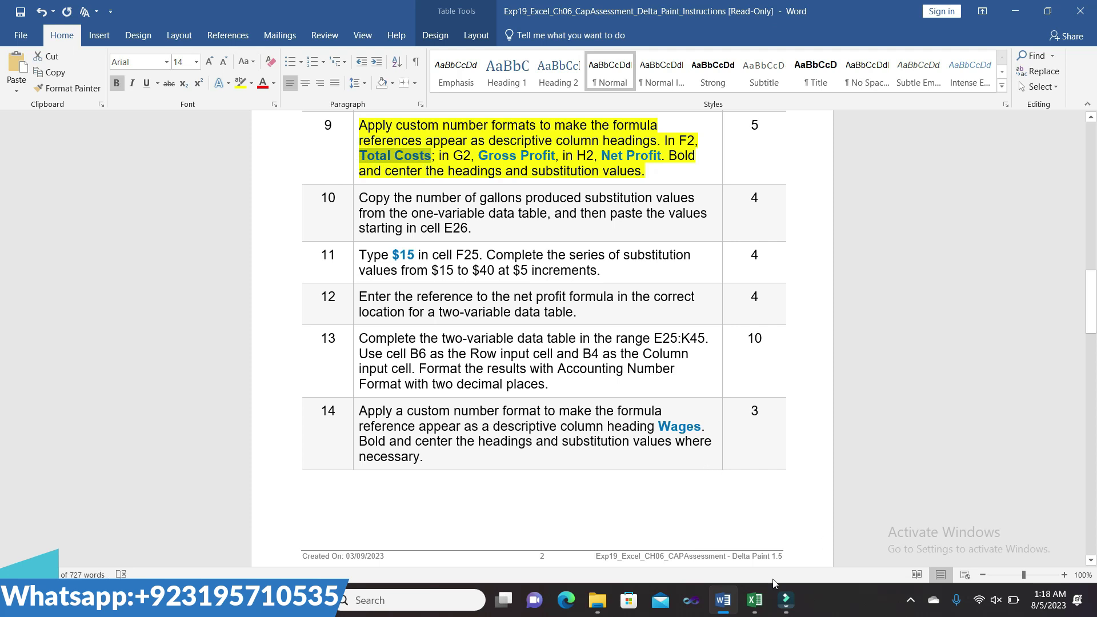
{"action": "left_click", "coordinate": [754, 599]}
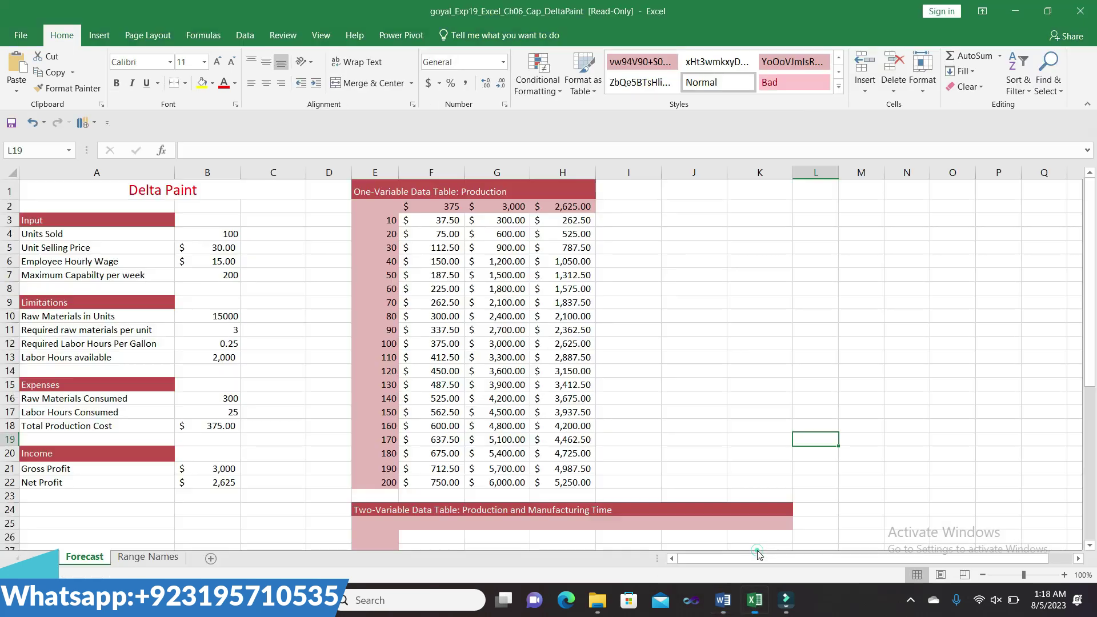
Replace F2's number format code with the custom format "Total Costs"
{"action": "left_click", "coordinate": [448, 205]}
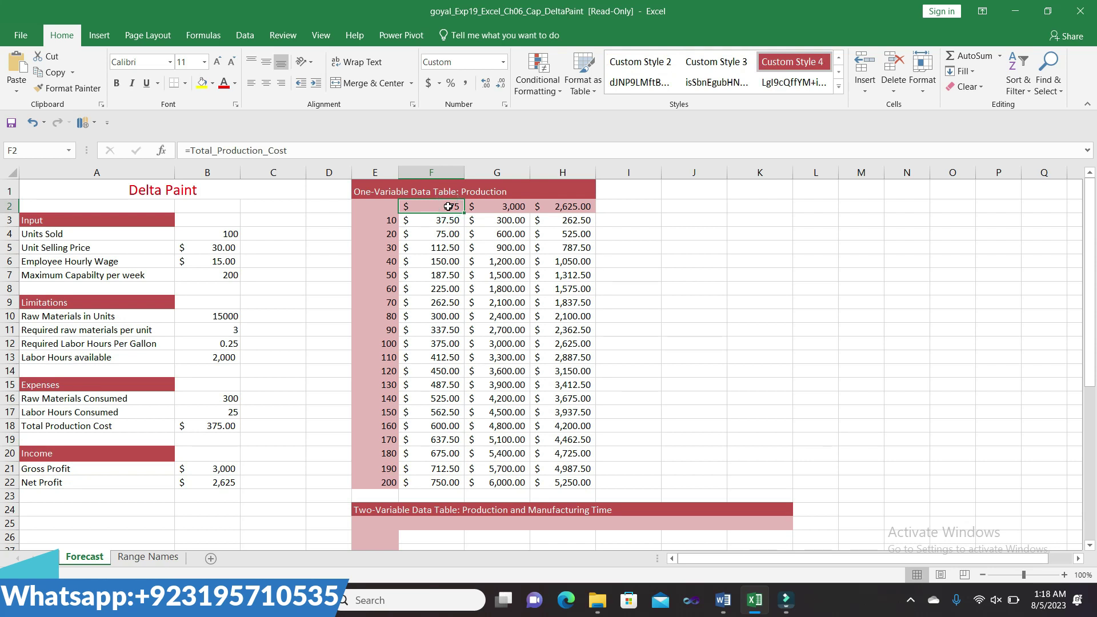
{"action": "left_click", "coordinate": [504, 101]}
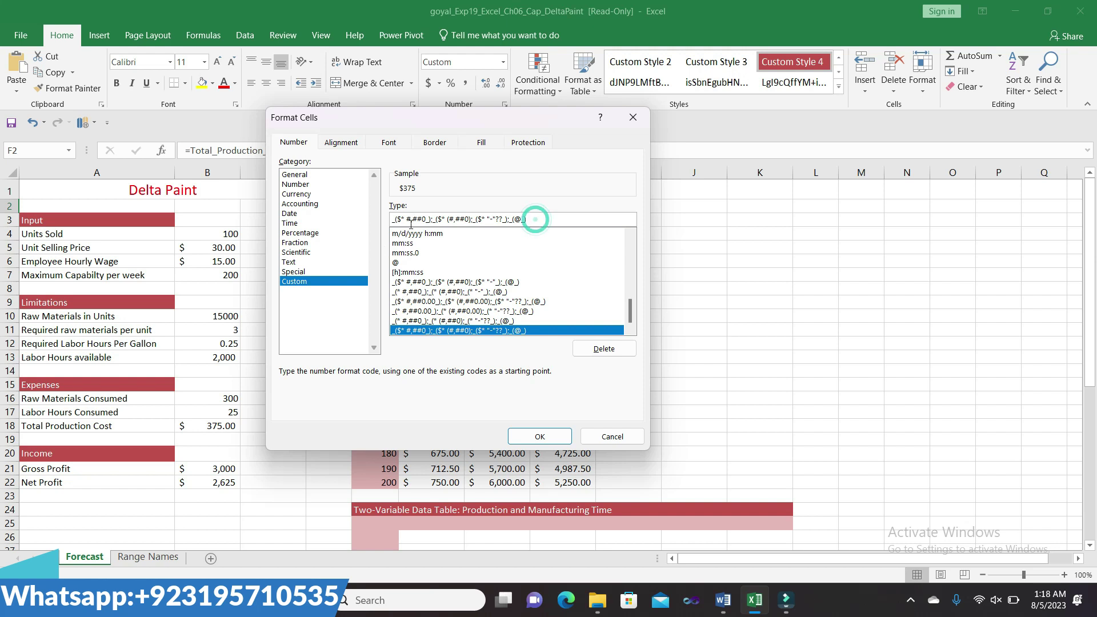
{"action": "left_click_drag", "start_coordinate": [532, 219], "coordinate": [392, 219]}
{"action": "key", "text": "BackSpace"}
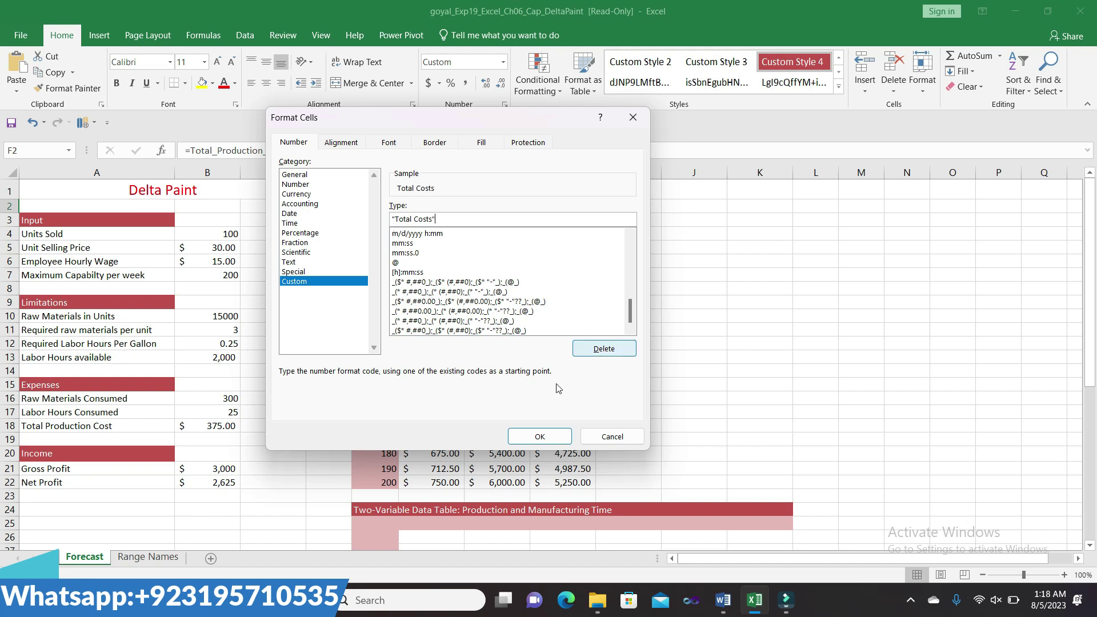
{"action": "left_click", "coordinate": [539, 436]}
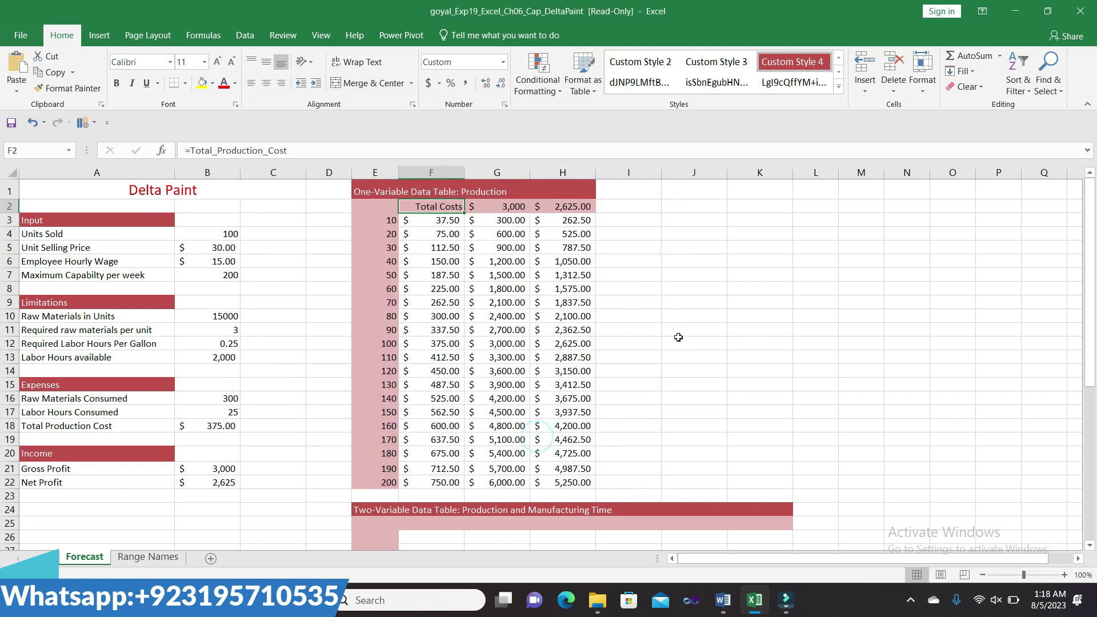
{"action": "left_click", "coordinate": [698, 501]}
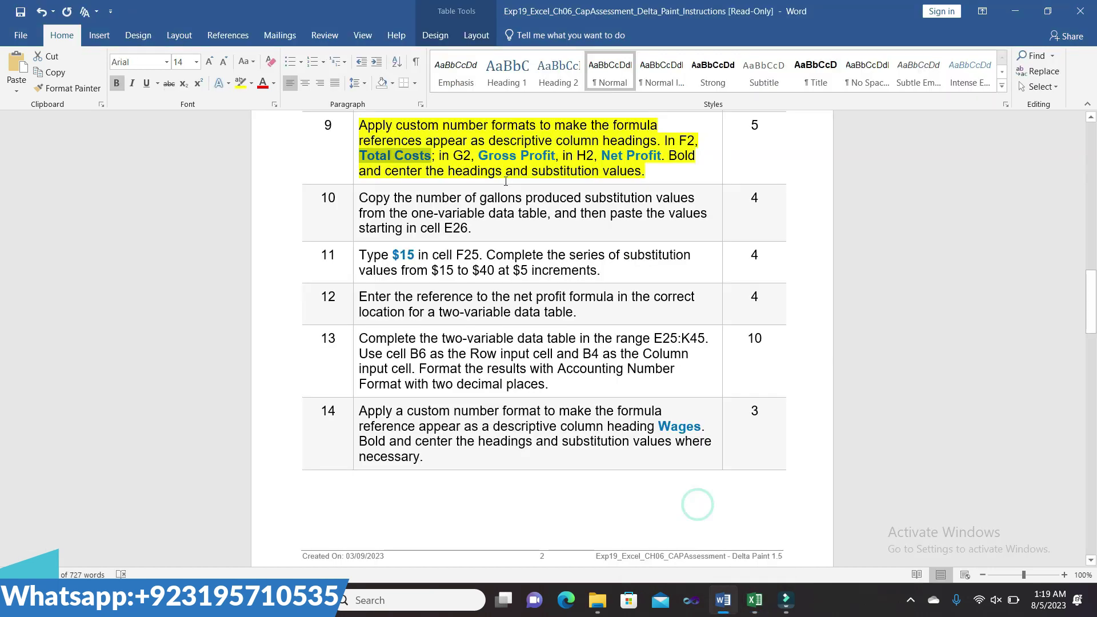
Give G2 the custom number format "Gross Profit" so it shows that heading, then return to Word
{"action": "left_click_drag", "start_coordinate": [479, 156], "coordinate": [555, 157]}
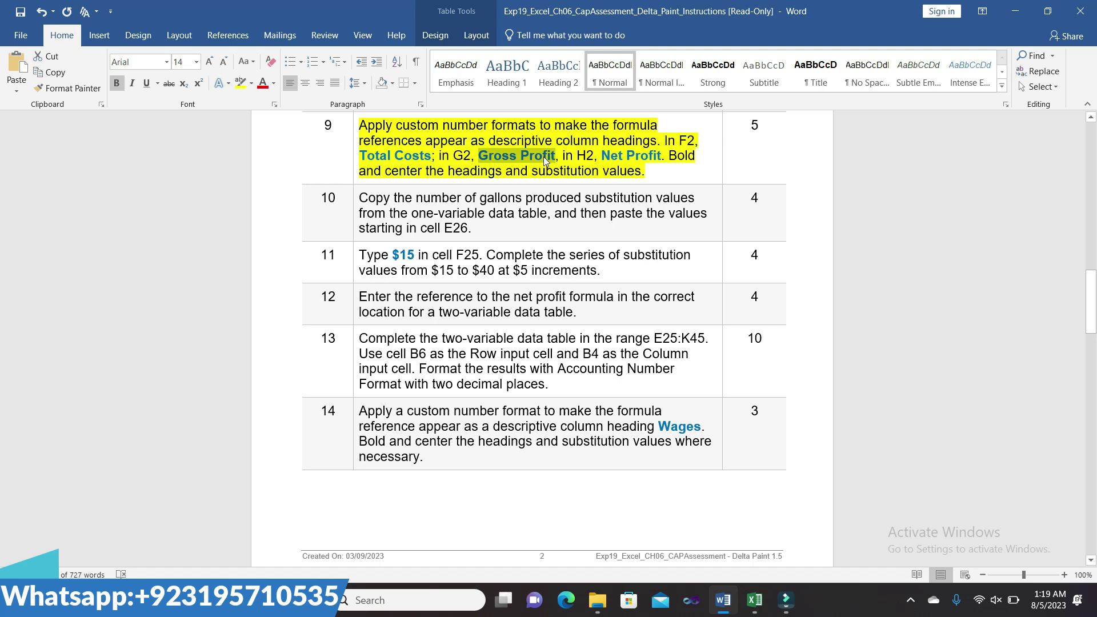
{"action": "left_click", "coordinate": [755, 514]}
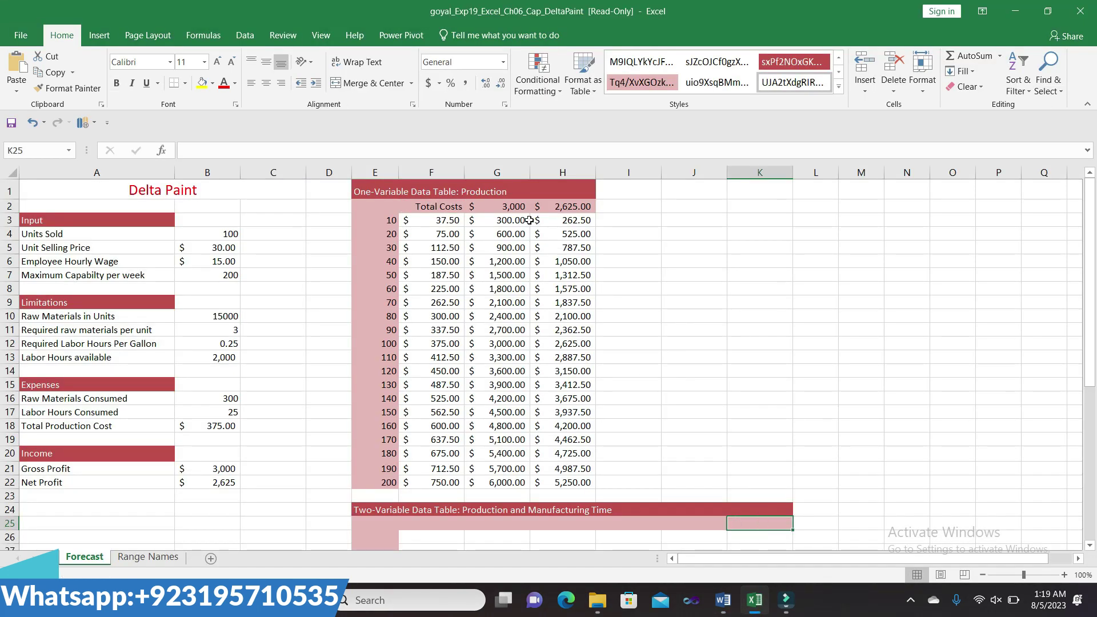
{"action": "left_click", "coordinate": [524, 209]}
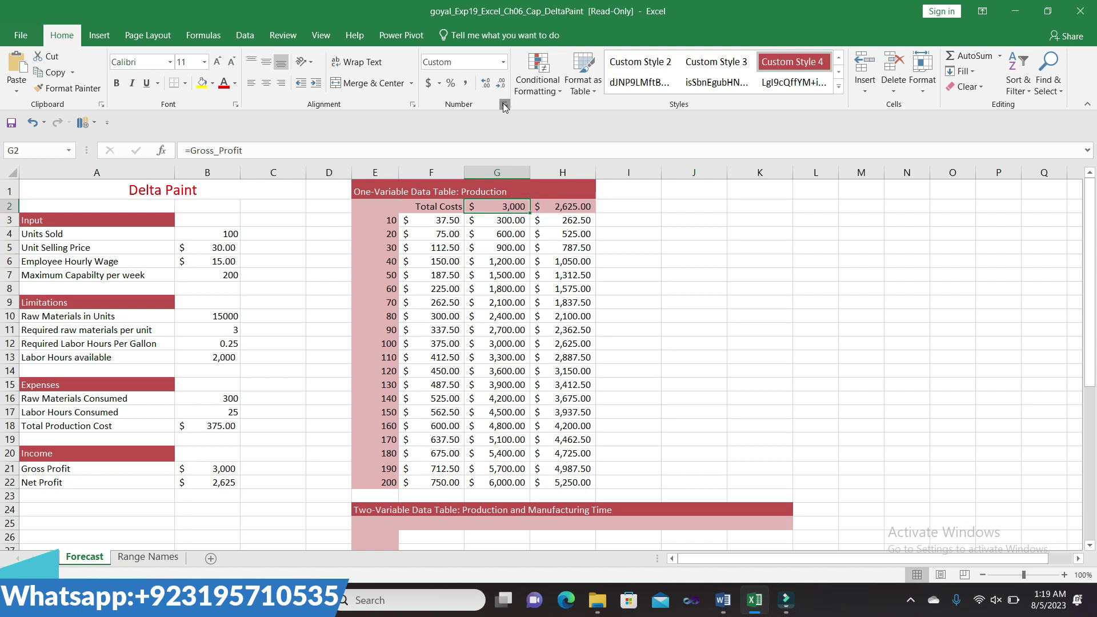
{"action": "left_click", "coordinate": [505, 104]}
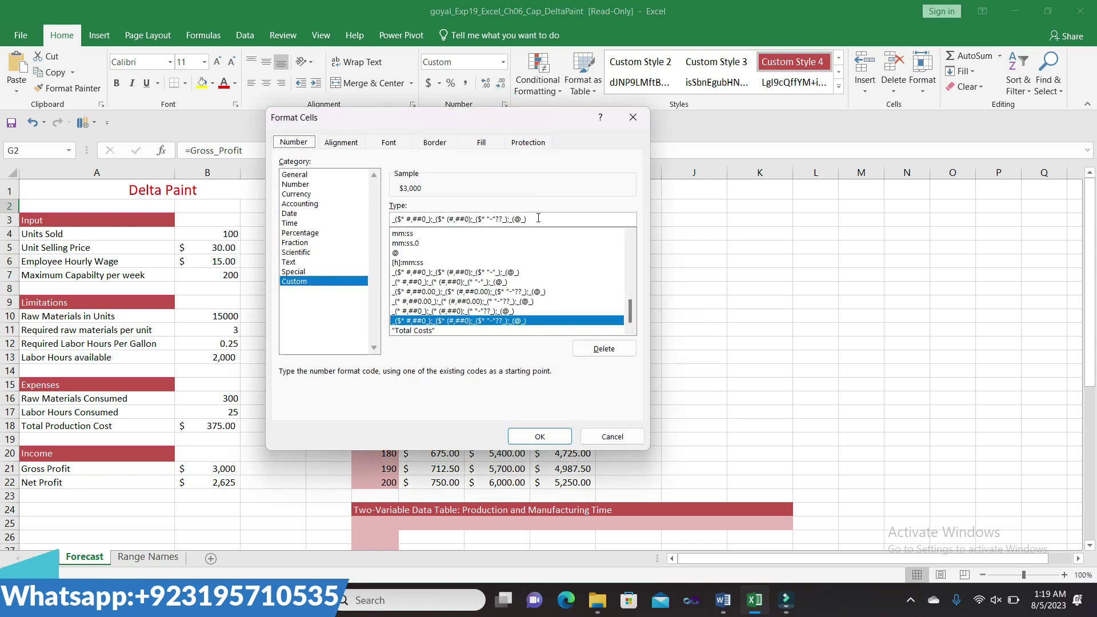
{"action": "triple_click", "coordinate": [538, 219]}
{"action": "key", "text": "BackSpace"}
{"action": "type", "text": "\"Gross Profit\""}
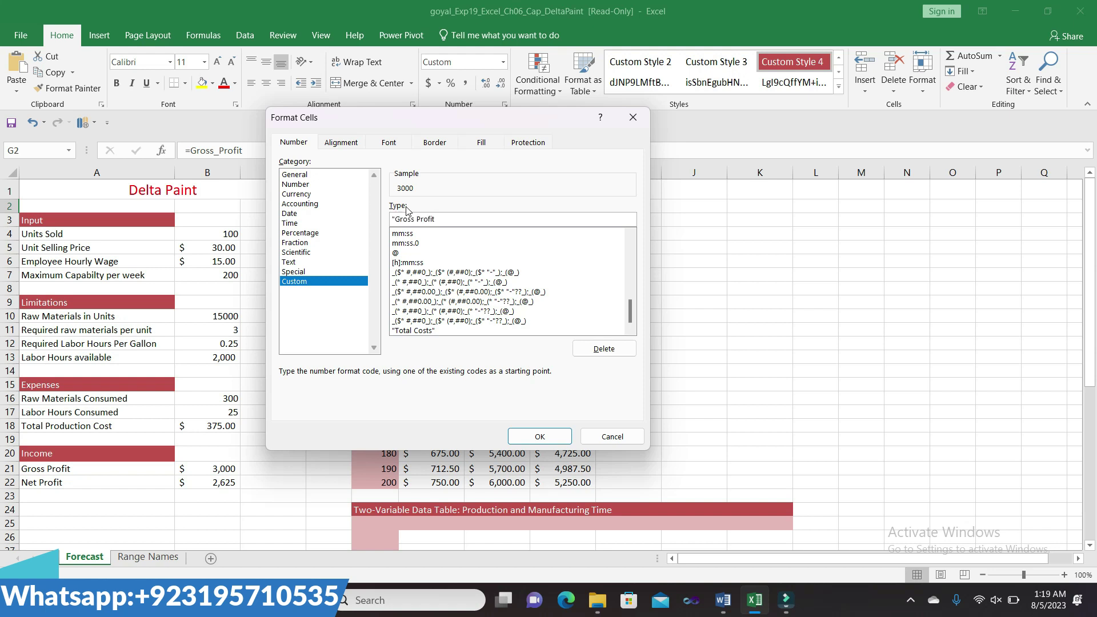
{"action": "left_click", "coordinate": [539, 437]}
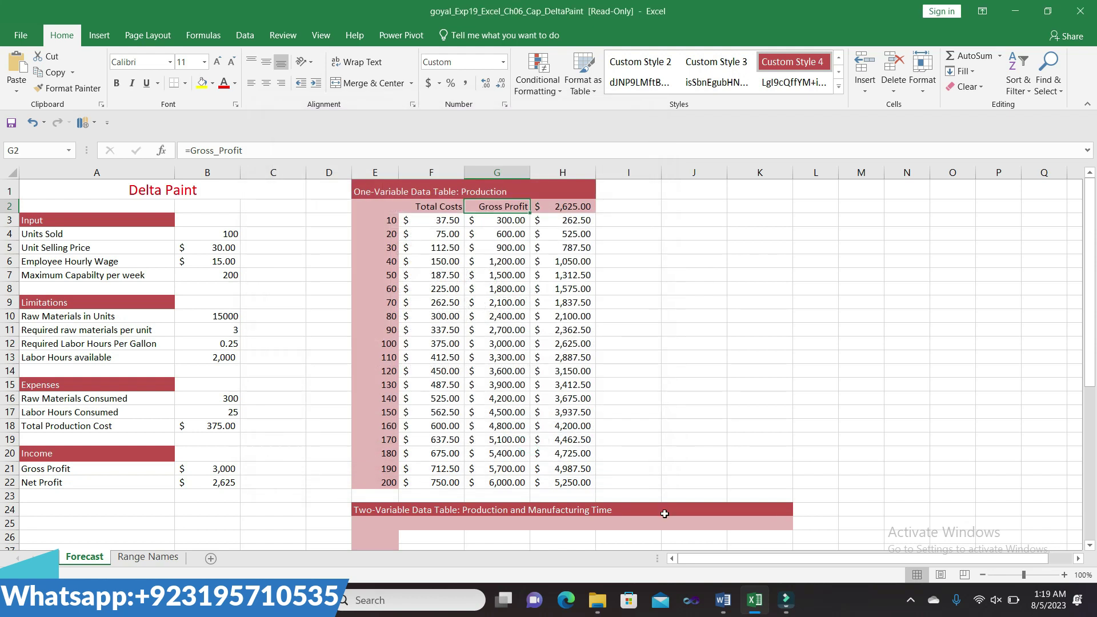
{"action": "left_click", "coordinate": [723, 599]}
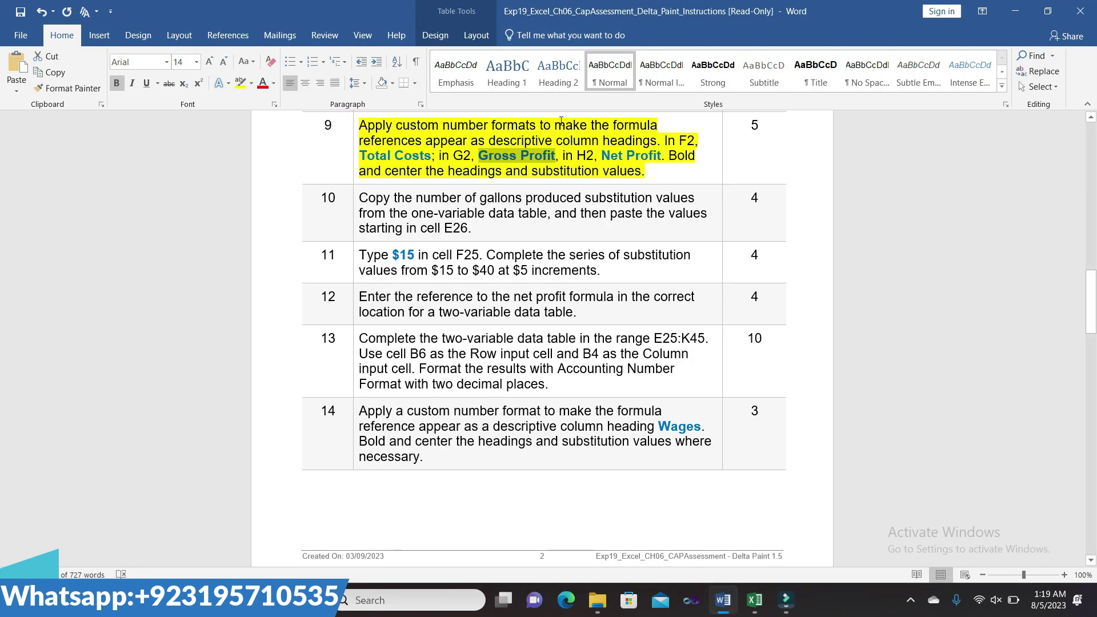
Give H2 the custom number format "Net Profit" so it shows that heading, then return to Word
{"action": "left_click_drag", "start_coordinate": [623, 159], "coordinate": [657, 160]}
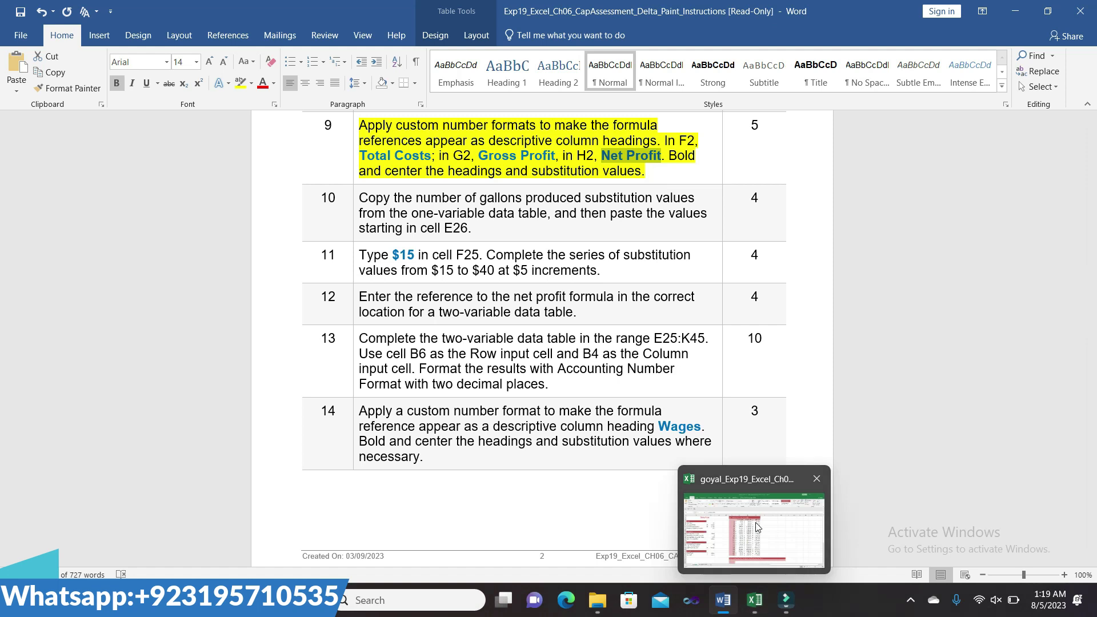
{"action": "left_click", "coordinate": [754, 600]}
{"action": "left_click", "coordinate": [563, 209]}
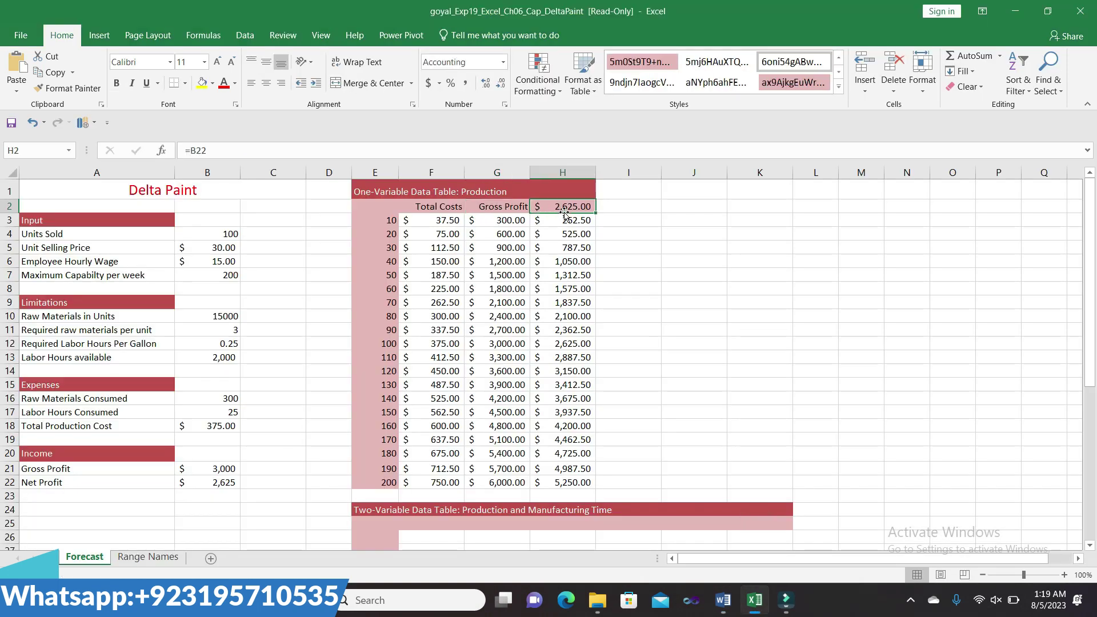
{"action": "left_click", "coordinate": [502, 103]}
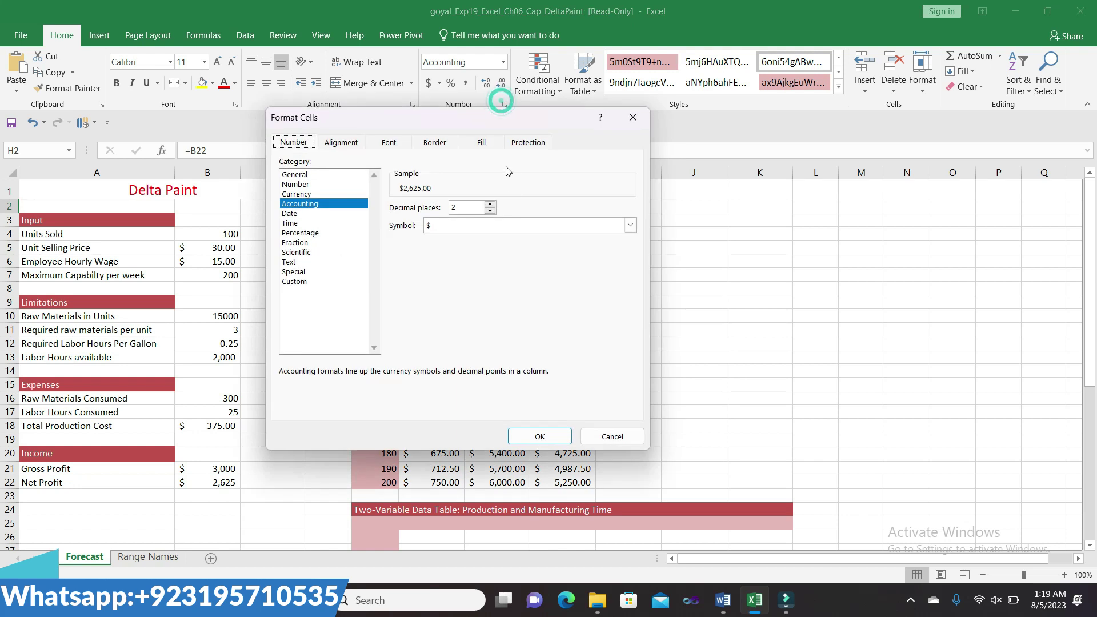
{"action": "left_click", "coordinate": [294, 282]}
{"action": "triple_click", "coordinate": [552, 218]}
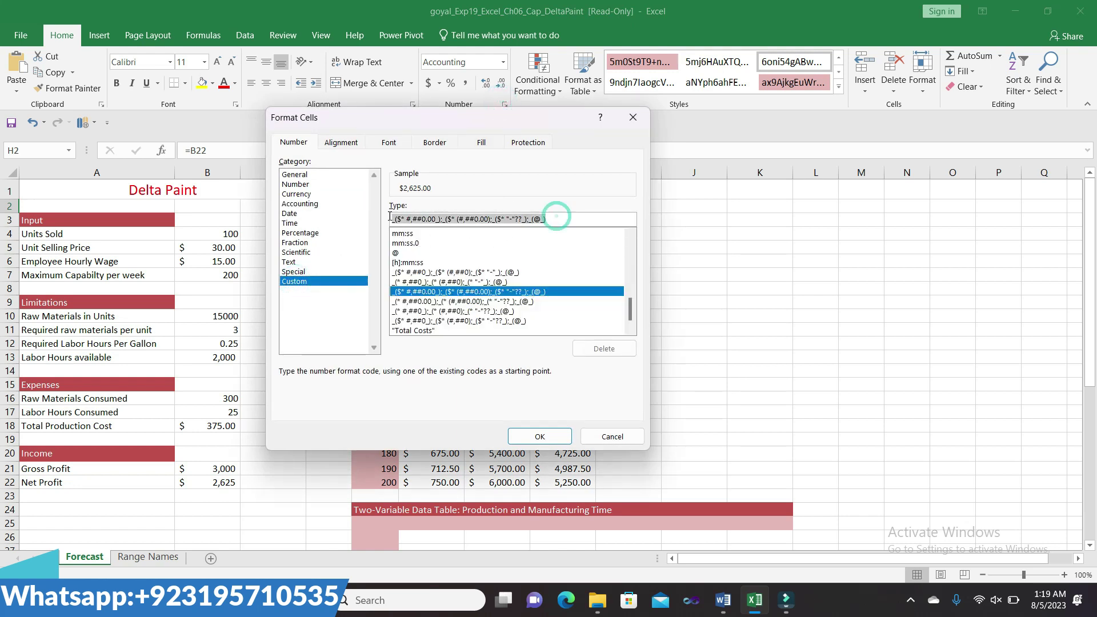
{"action": "key", "text": "BackSpace"}
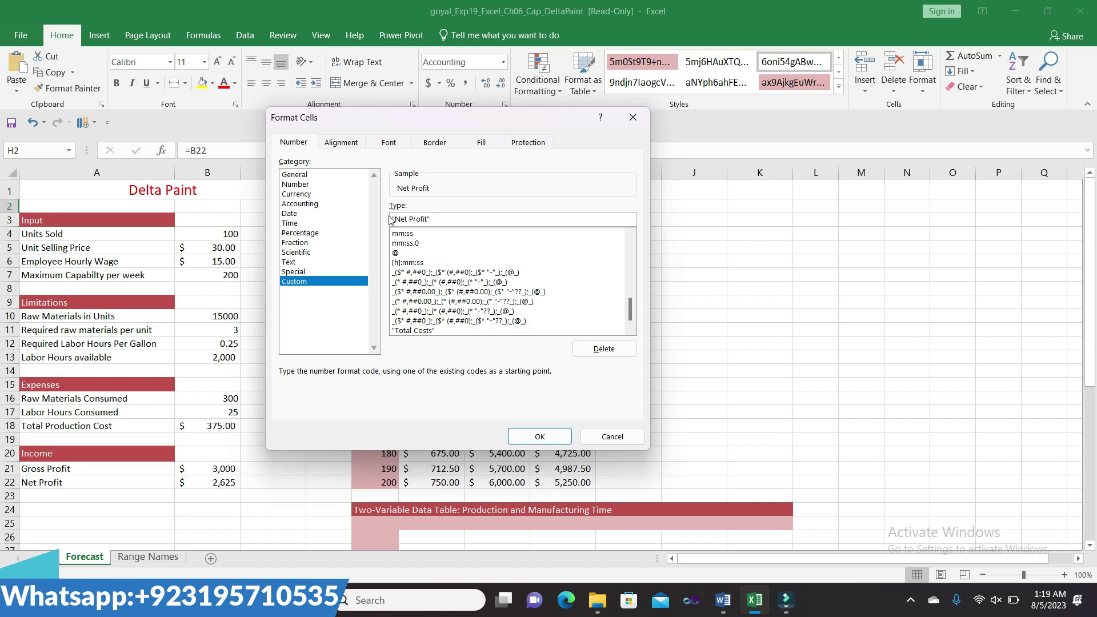
{"action": "left_click", "coordinate": [540, 435]}
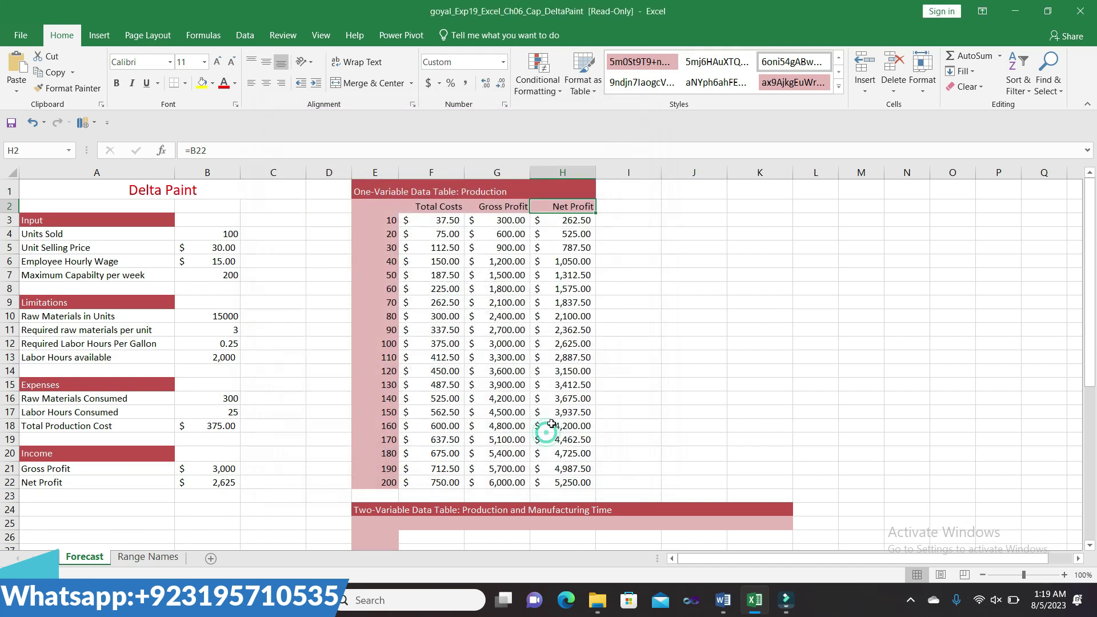
{"action": "left_click", "coordinate": [680, 362]}
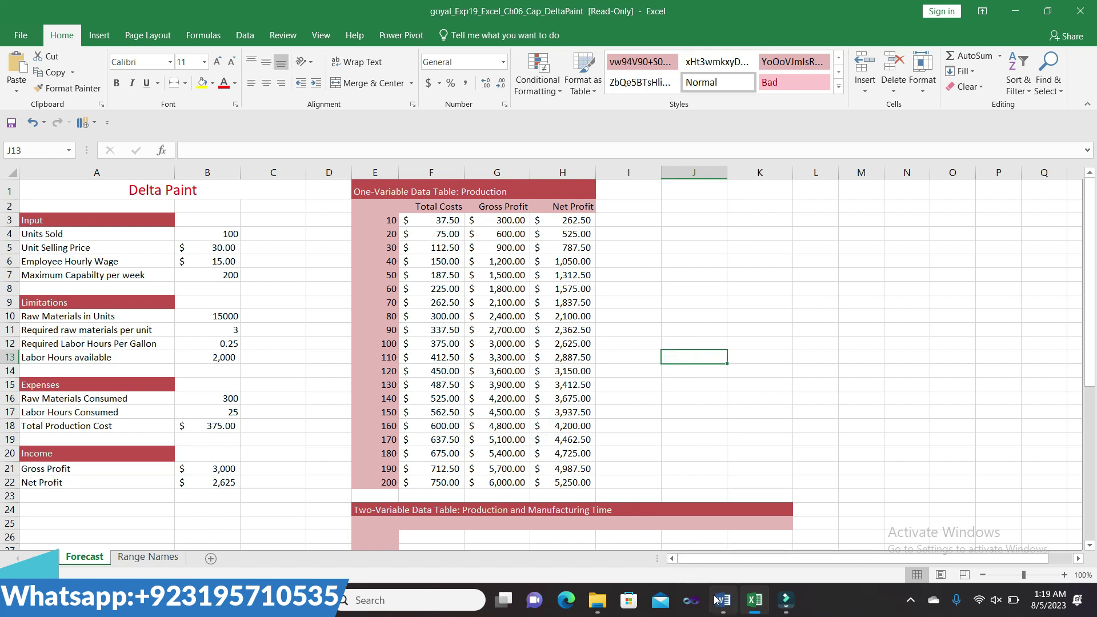
{"action": "mouse_move", "coordinate": [721, 600]}
{"action": "left_click", "coordinate": [696, 530]}
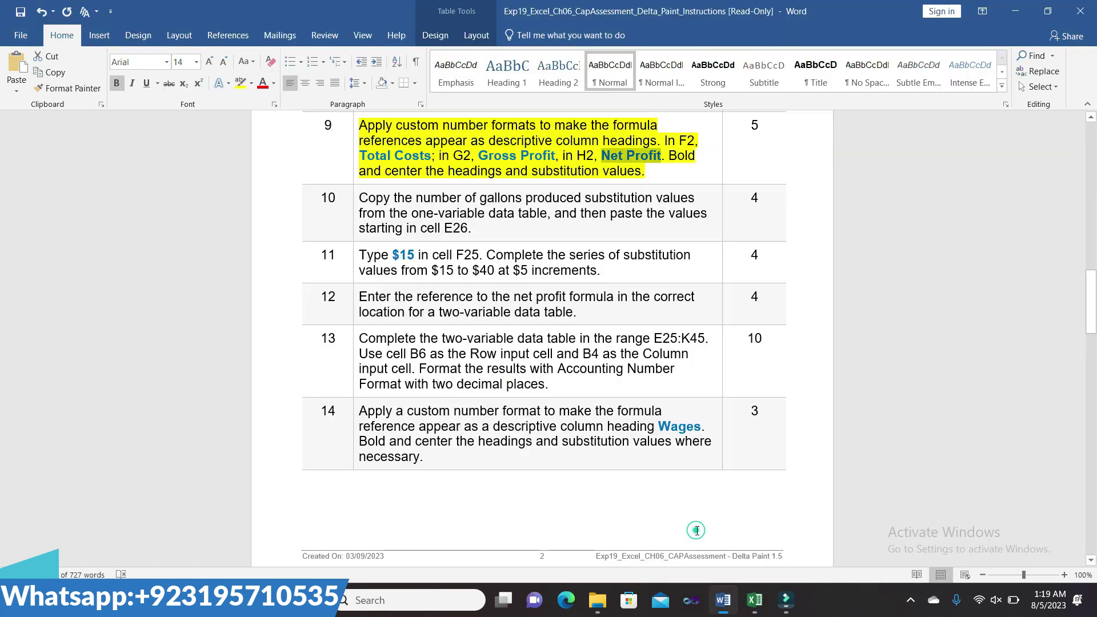
{"action": "left_click", "coordinate": [656, 172]}
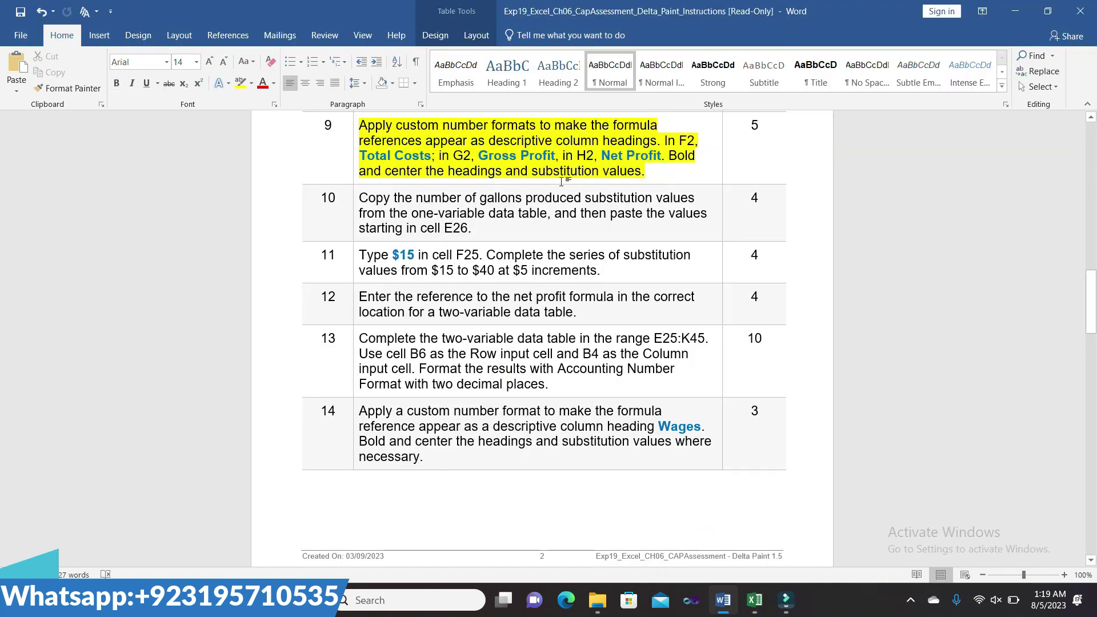
{"action": "left_click_drag", "start_coordinate": [666, 155], "coordinate": [519, 172]}
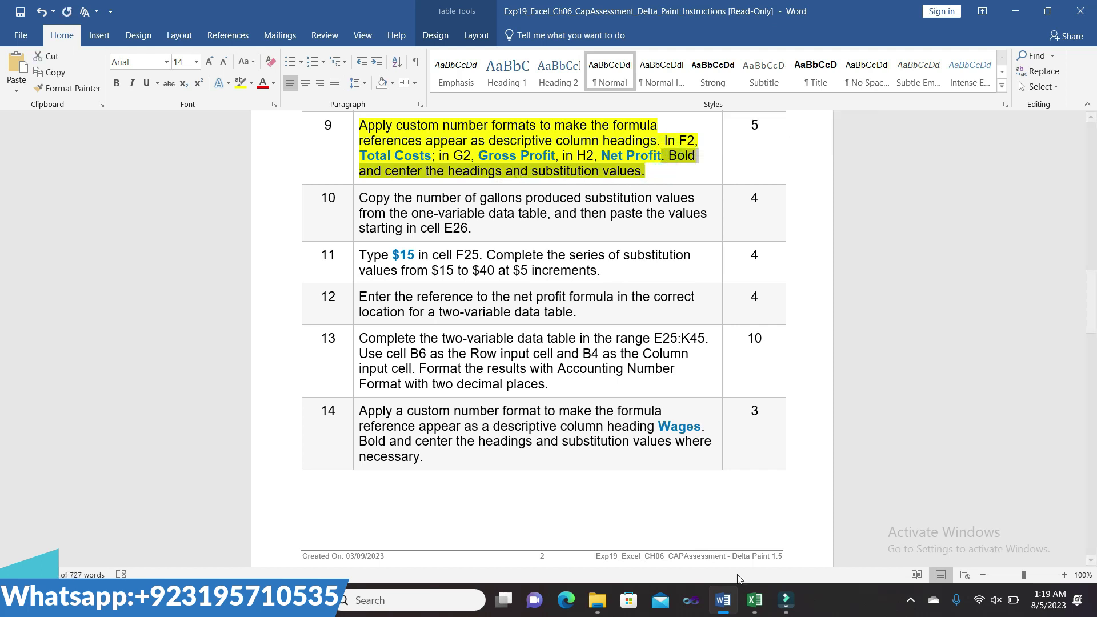
{"action": "left_click", "coordinate": [754, 600]}
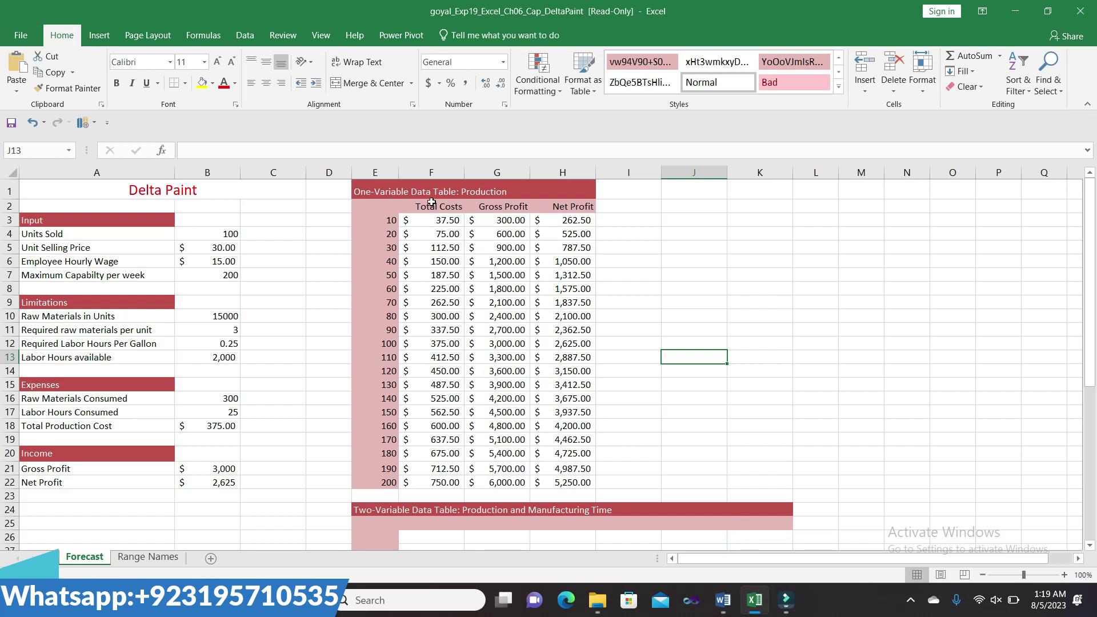
Apply Bold and Center to the Total Costs, Gross Profit and Net Profit cells F2:H2
{"action": "left_click", "coordinate": [399, 189]}
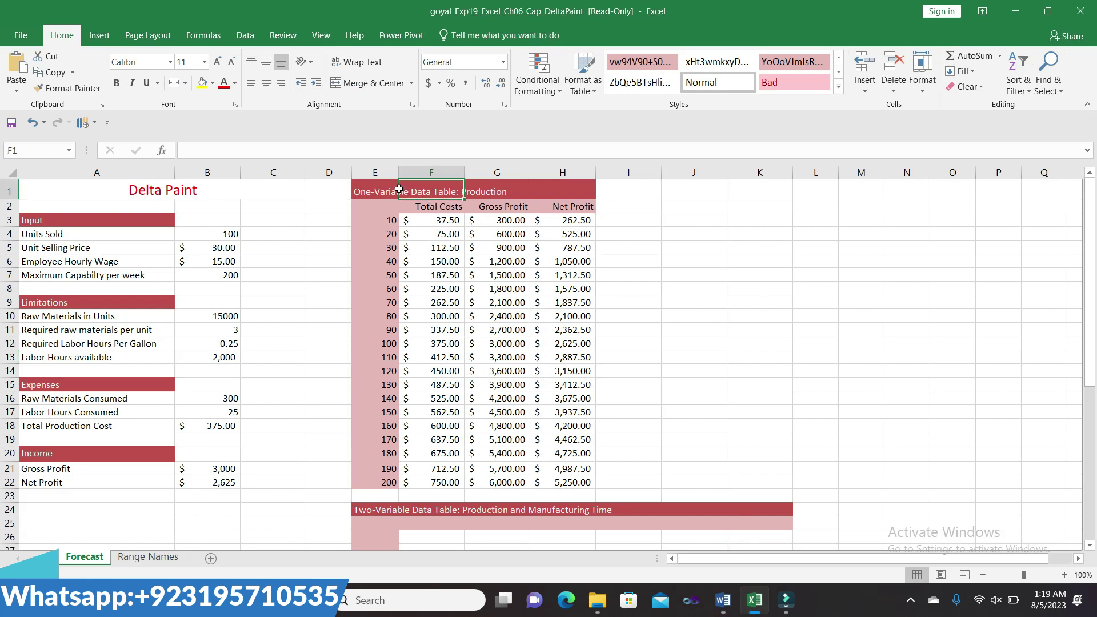
{"action": "left_click", "coordinate": [394, 207]}
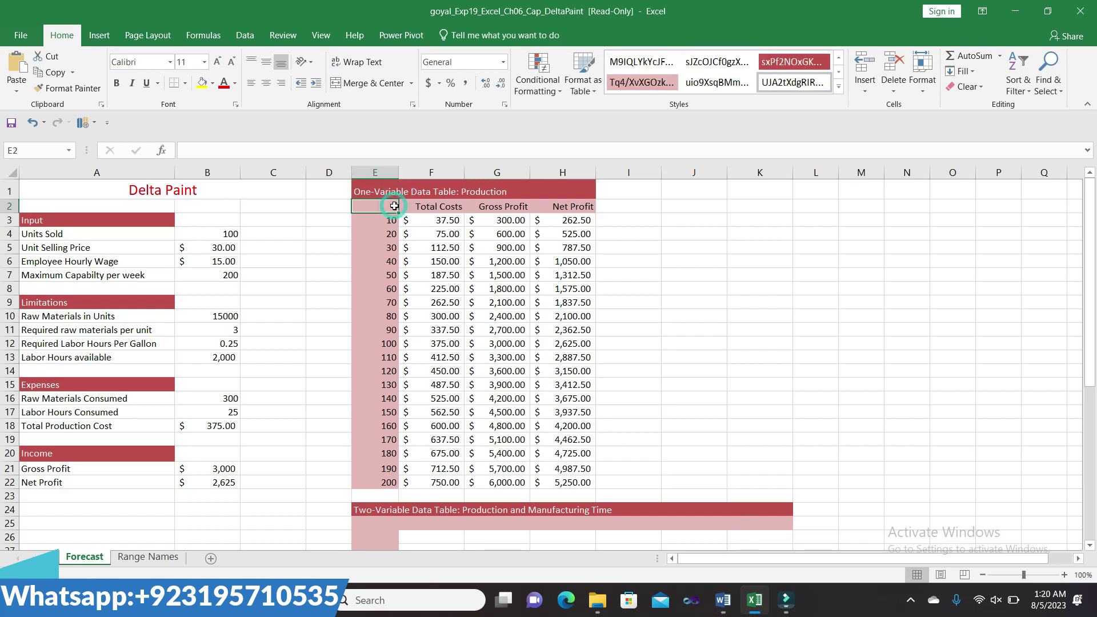
{"action": "left_click", "coordinate": [698, 235]}
{"action": "left_click_drag", "start_coordinate": [403, 206], "coordinate": [561, 209]}
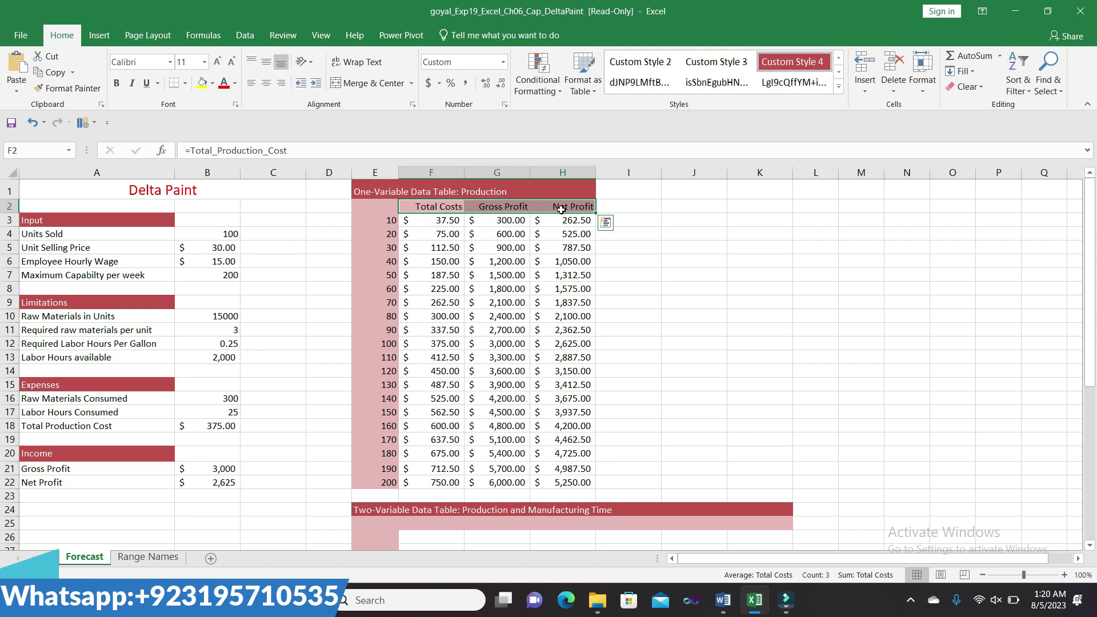
{"action": "left_click", "coordinate": [118, 84]}
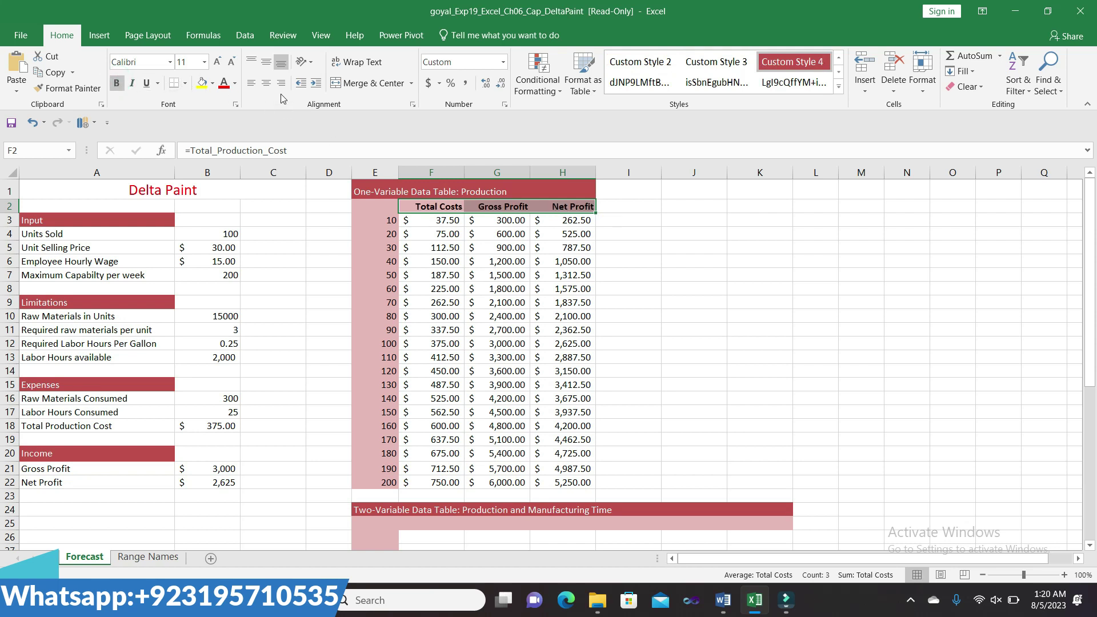
{"action": "left_click", "coordinate": [267, 83]}
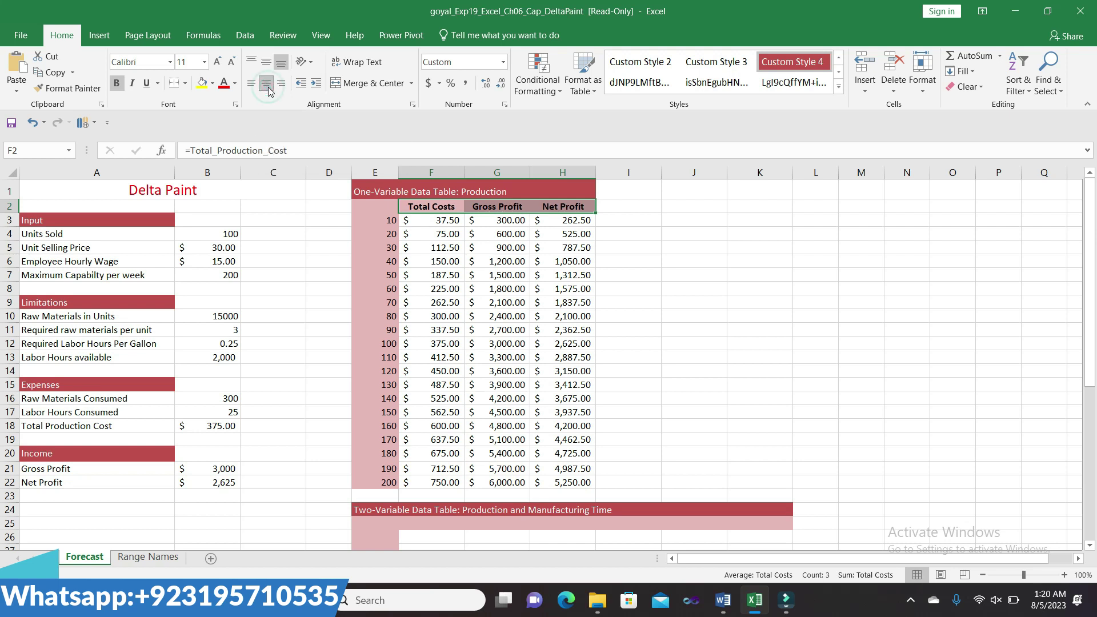
Make the gallons values 10 to 200 in E3:E22 bold and centered
{"action": "left_click_drag", "start_coordinate": [385, 223], "coordinate": [393, 479]}
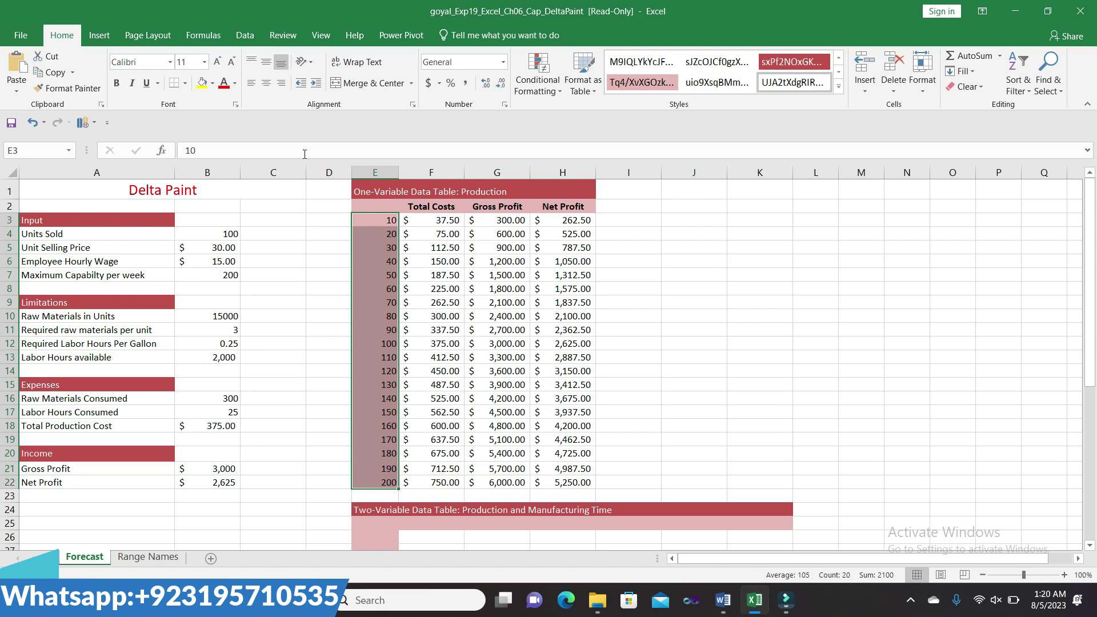
{"action": "left_click", "coordinate": [116, 83]}
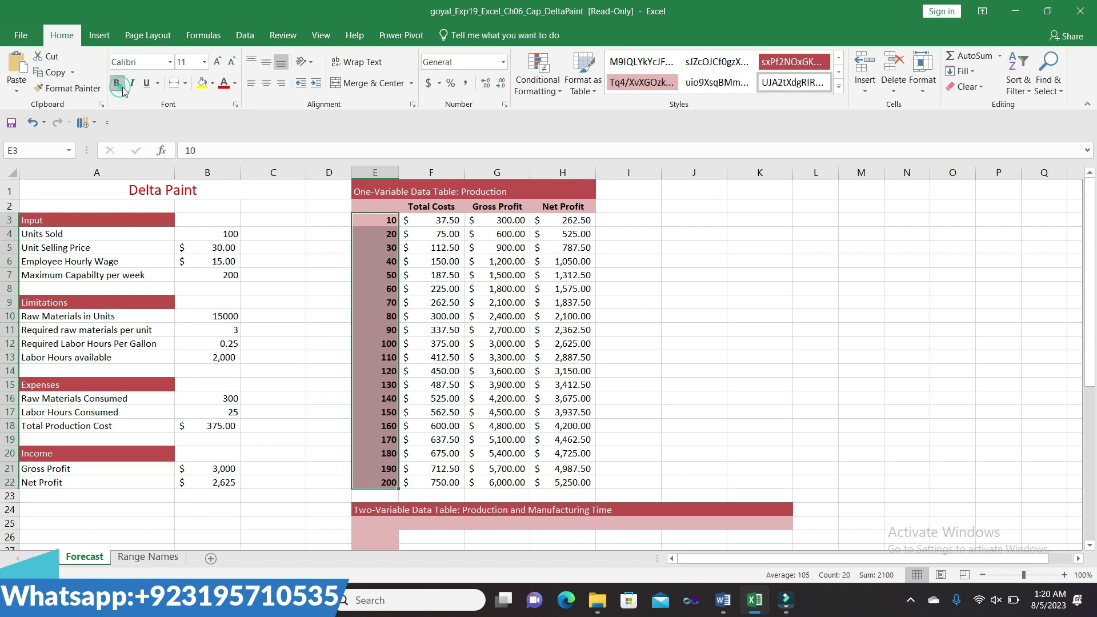
{"action": "left_click", "coordinate": [269, 87]}
Undo an accidental copy of the title, then make the E1:G1 title bold and centered
{"action": "left_click", "coordinate": [378, 193]}
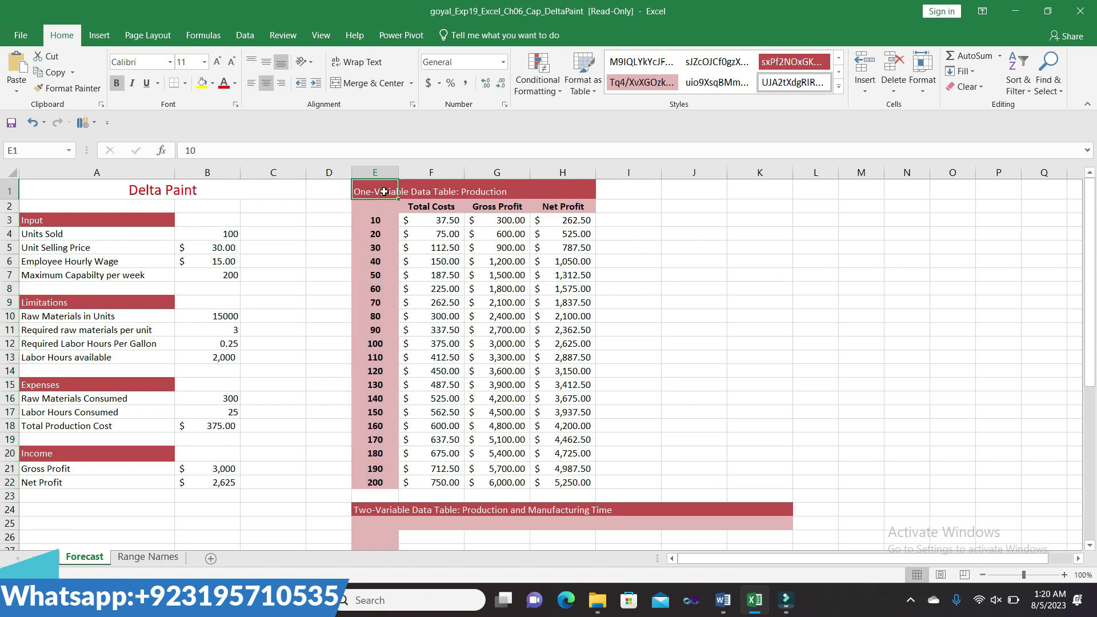
{"action": "left_click_drag", "start_coordinate": [398, 198], "coordinate": [528, 191]}
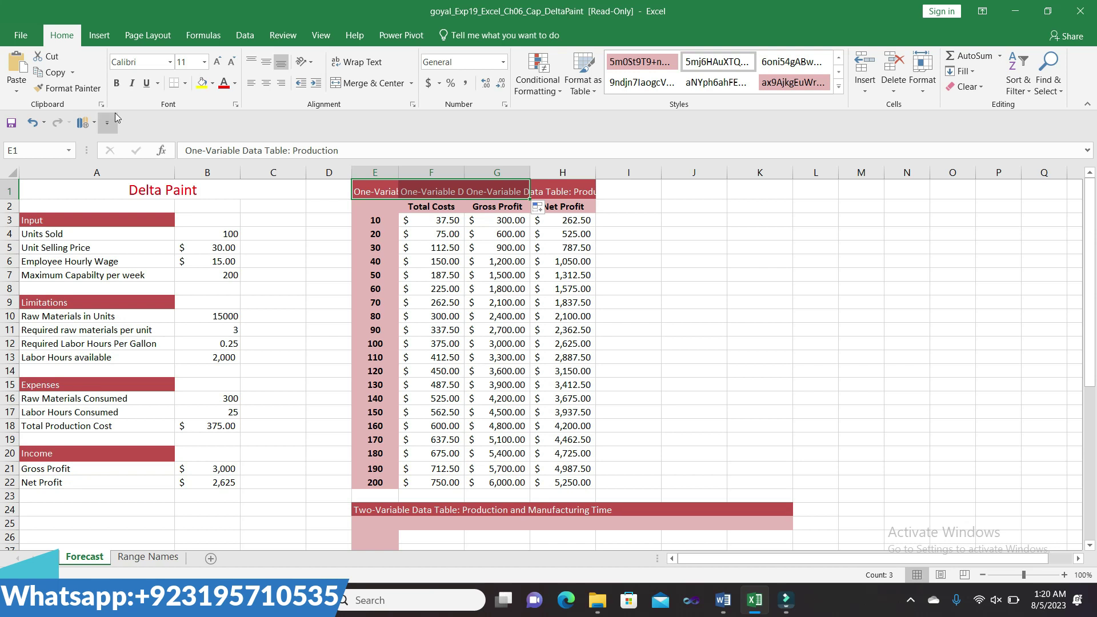
{"action": "left_click", "coordinate": [31, 122]}
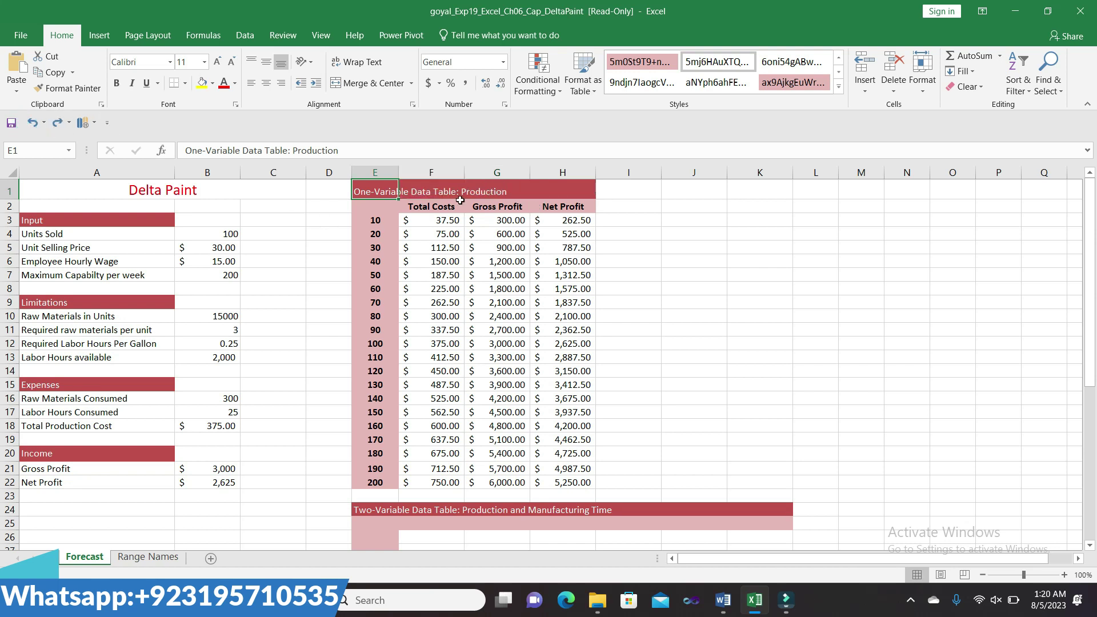
{"action": "left_click", "coordinate": [648, 225]}
{"action": "left_click_drag", "start_coordinate": [377, 191], "coordinate": [517, 192]}
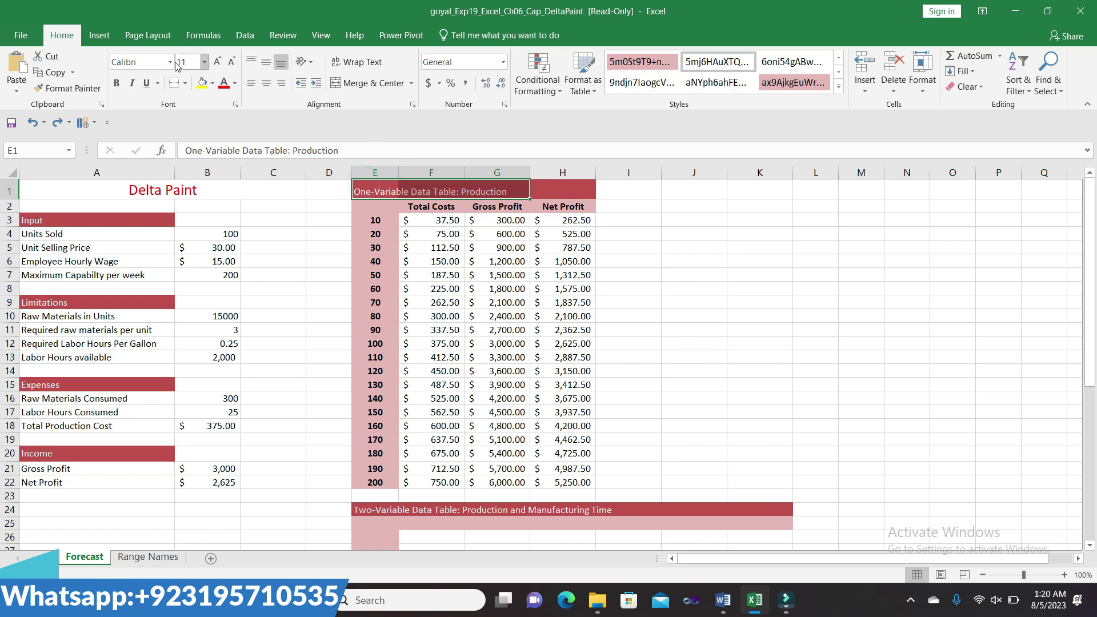
{"action": "left_click", "coordinate": [117, 83]}
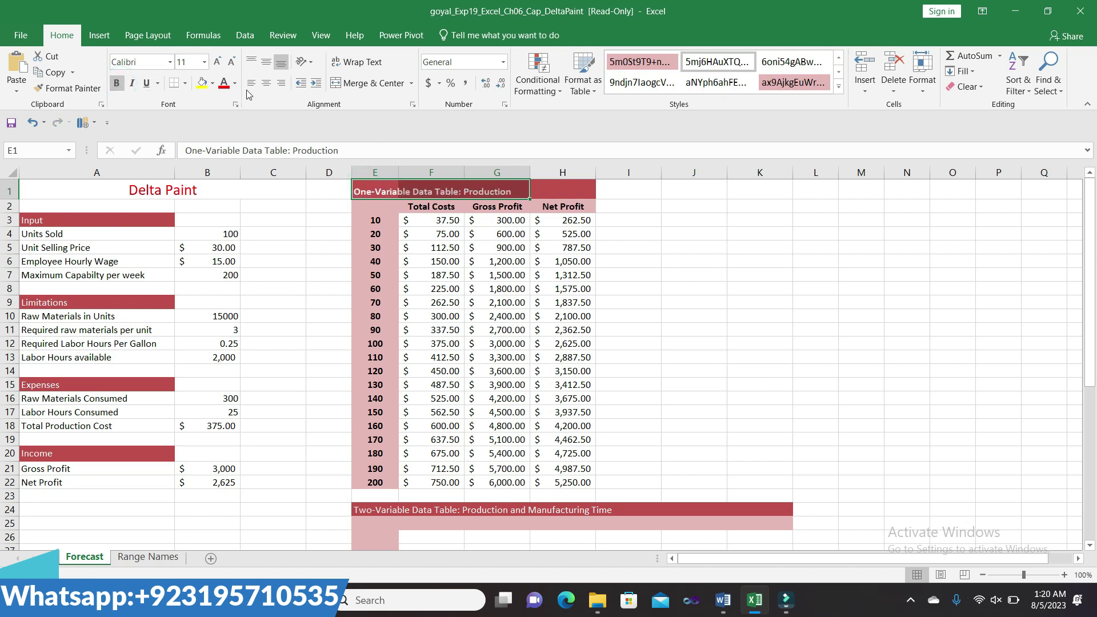
{"action": "left_click", "coordinate": [267, 84]}
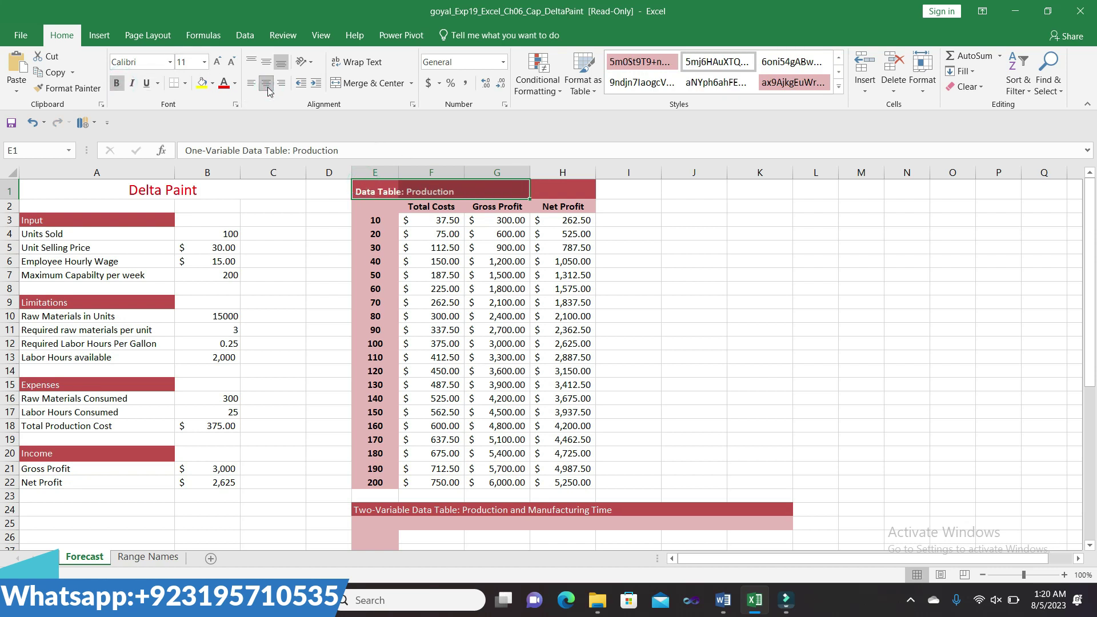
Undo the title's bold and centering, keeping the gallons values in E3:E22 centered
{"action": "right_click", "coordinate": [267, 87]}
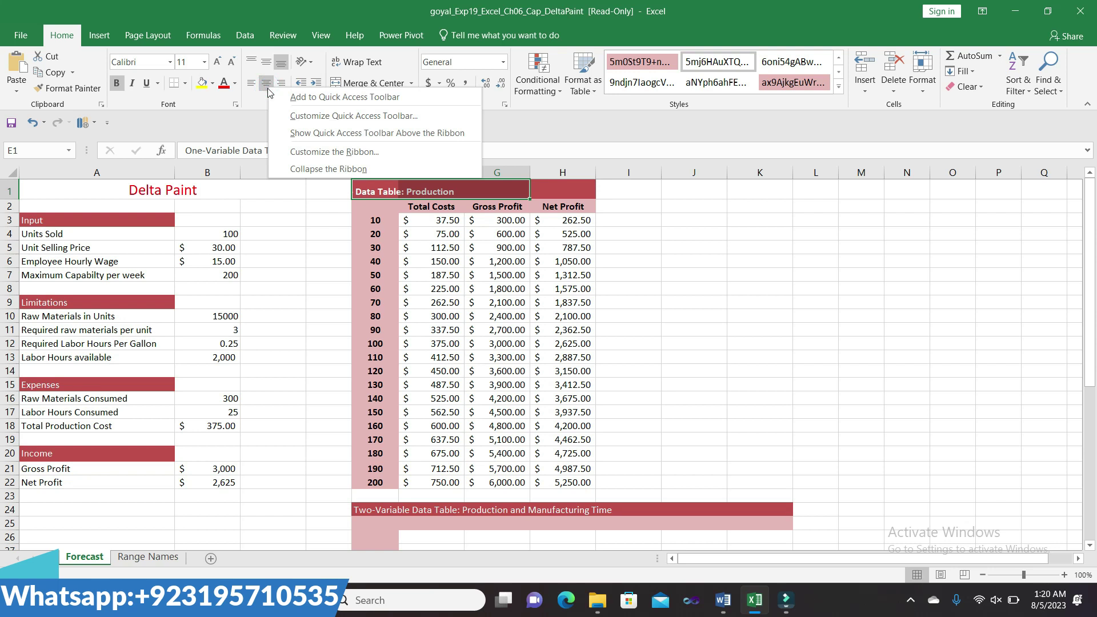
{"action": "left_click", "coordinate": [254, 223]}
{"action": "left_click", "coordinate": [33, 123]}
{"action": "left_click", "coordinate": [35, 124]}
{"action": "left_click", "coordinate": [35, 124]}
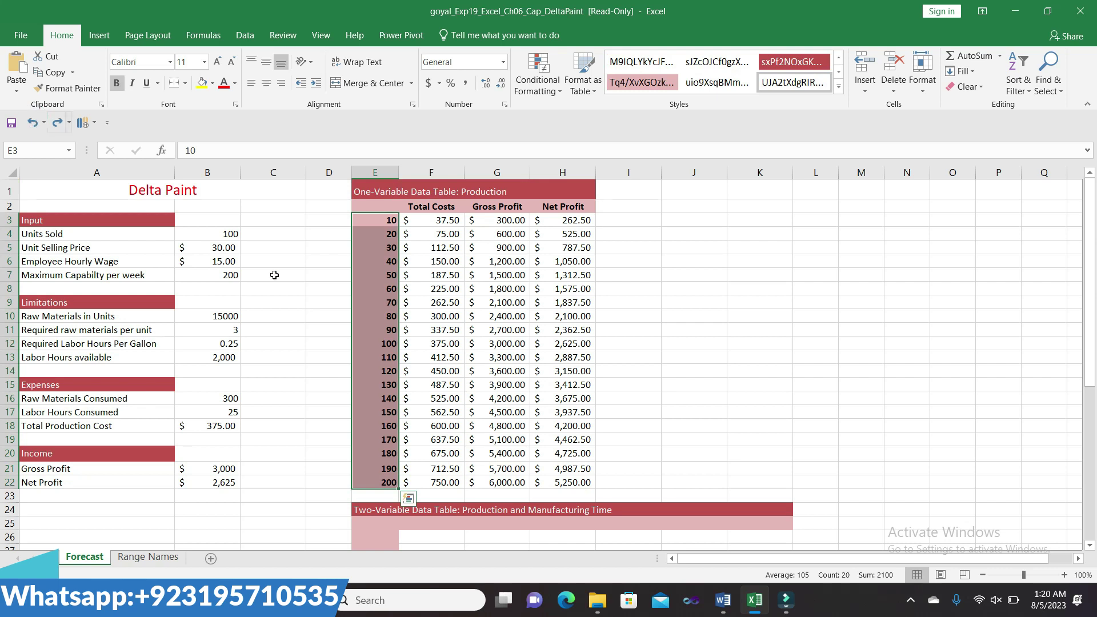
{"action": "left_click", "coordinate": [267, 85]}
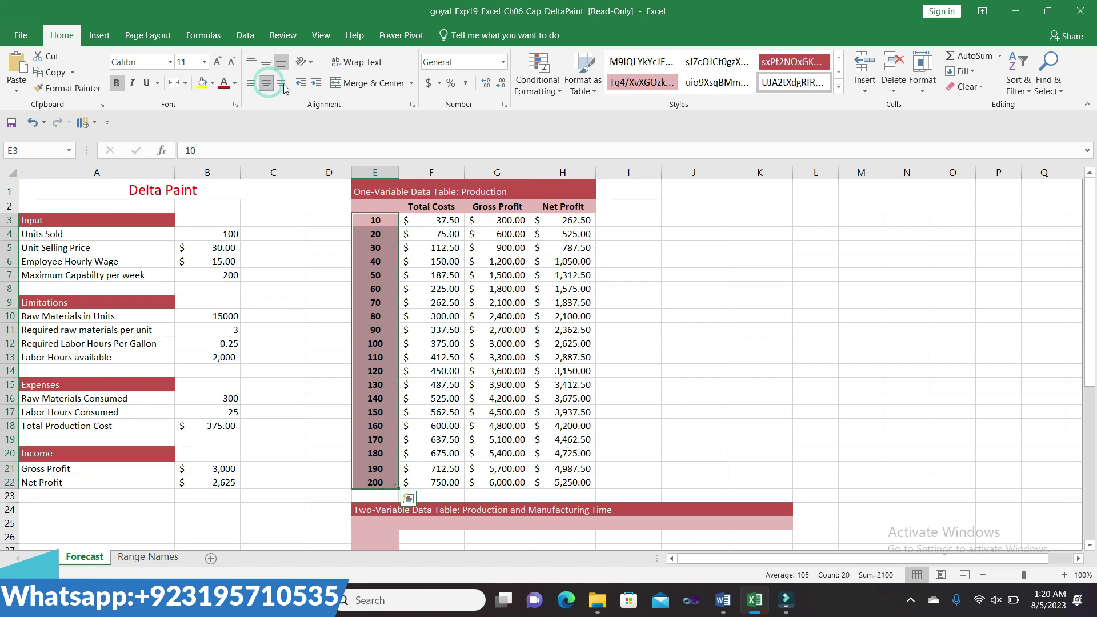
{"action": "left_click", "coordinate": [697, 304]}
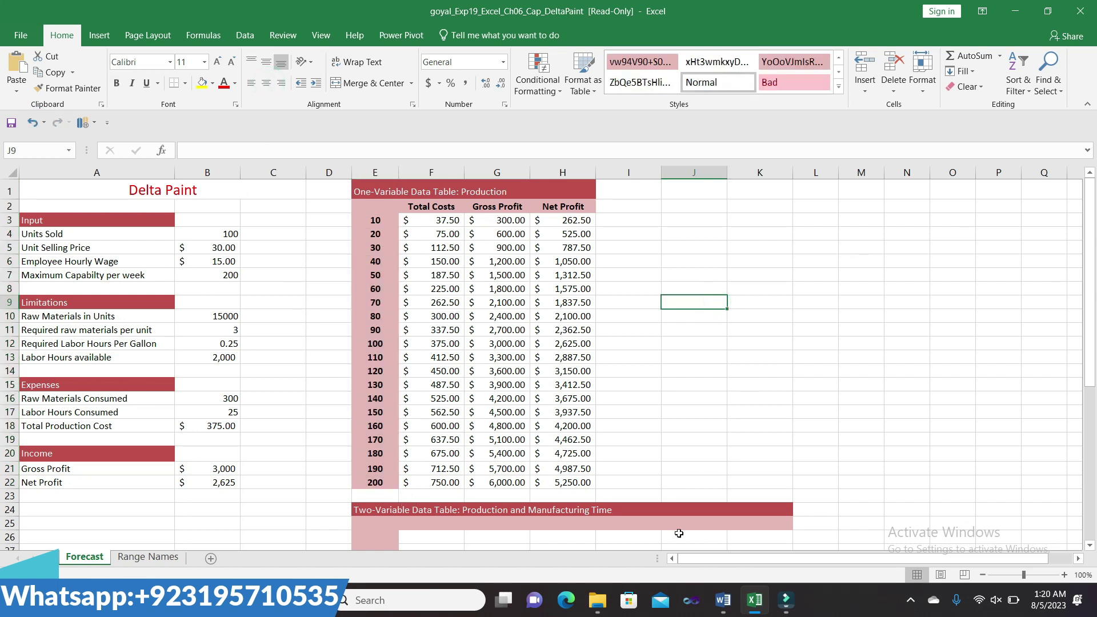
Clear step 9's yellow highlight in Word, highlight step 10 yellow, and return to Excel
{"action": "left_click", "coordinate": [722, 599]}
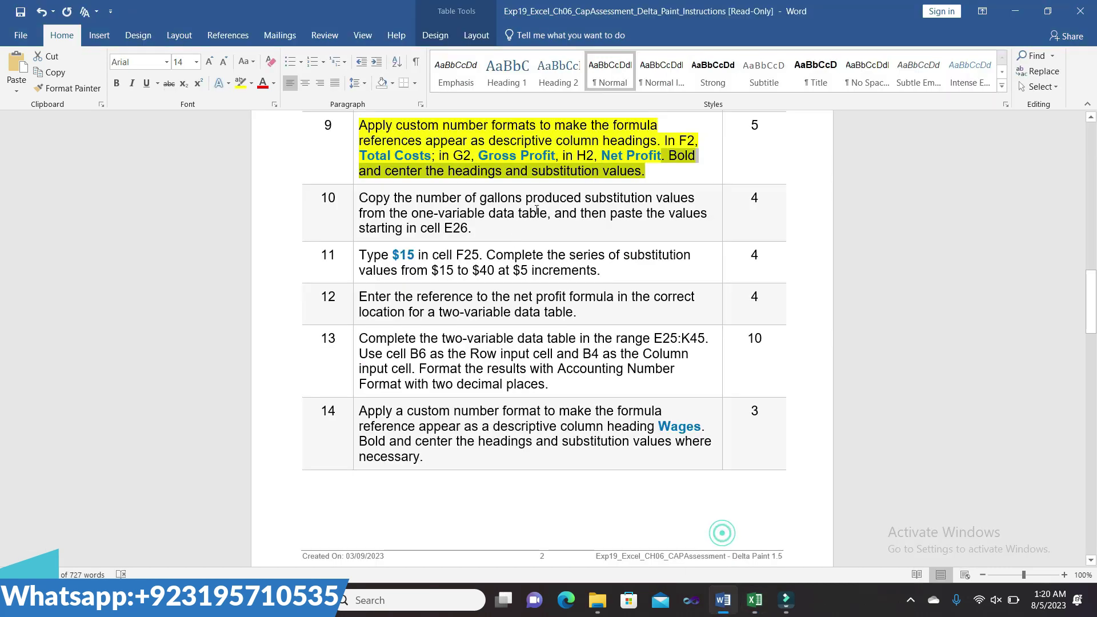
{"action": "left_click", "coordinate": [357, 127]}
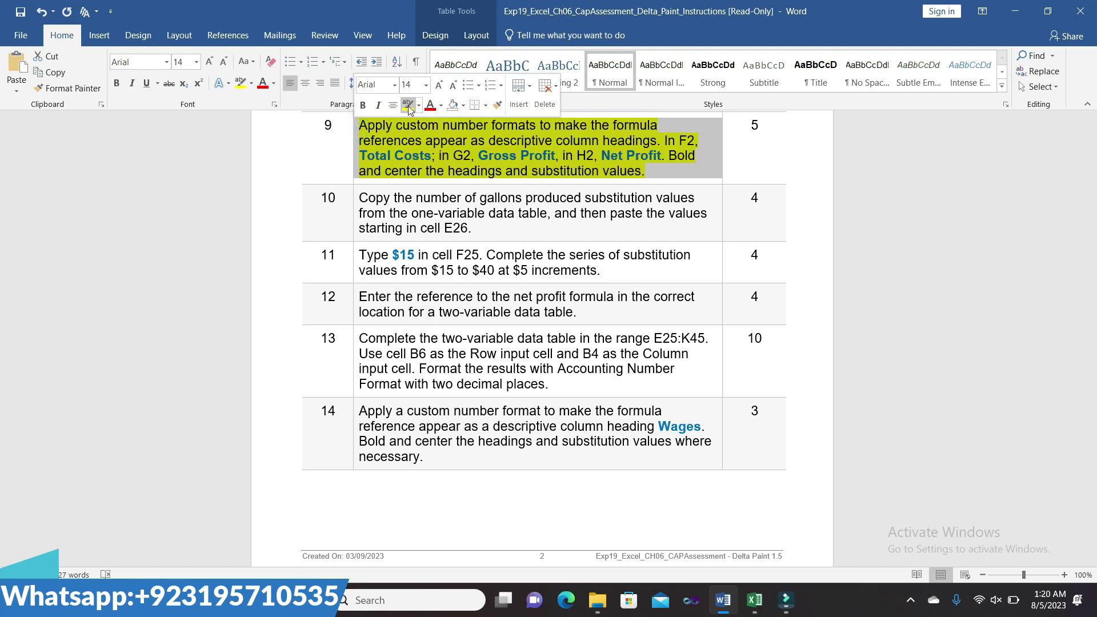
{"action": "left_click", "coordinate": [383, 154]}
{"action": "left_click", "coordinate": [354, 195]}
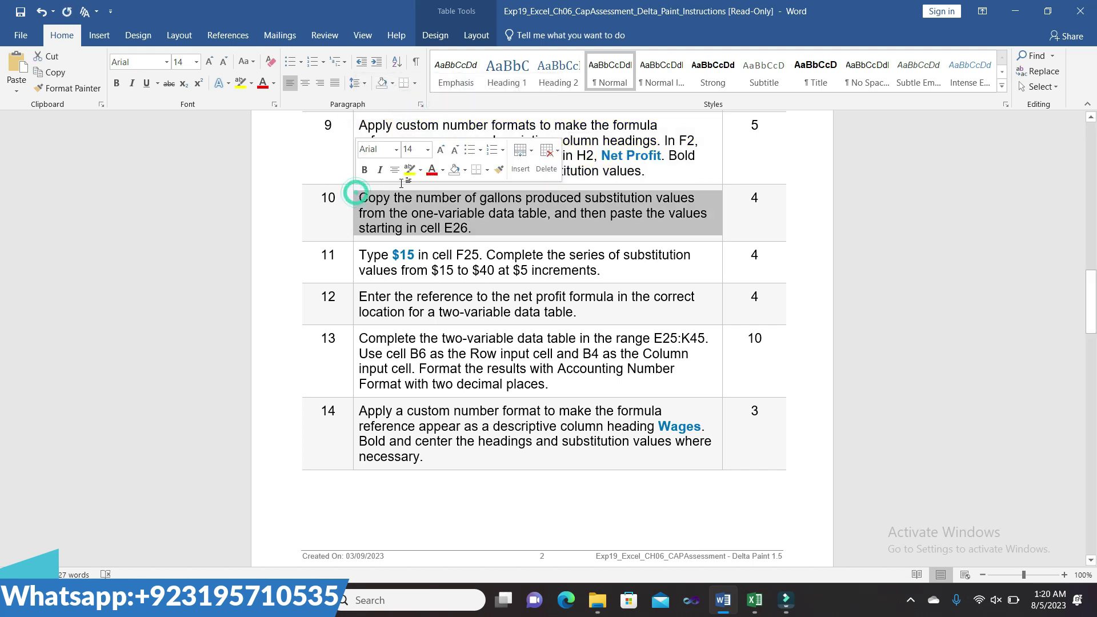
{"action": "left_click", "coordinate": [408, 177]}
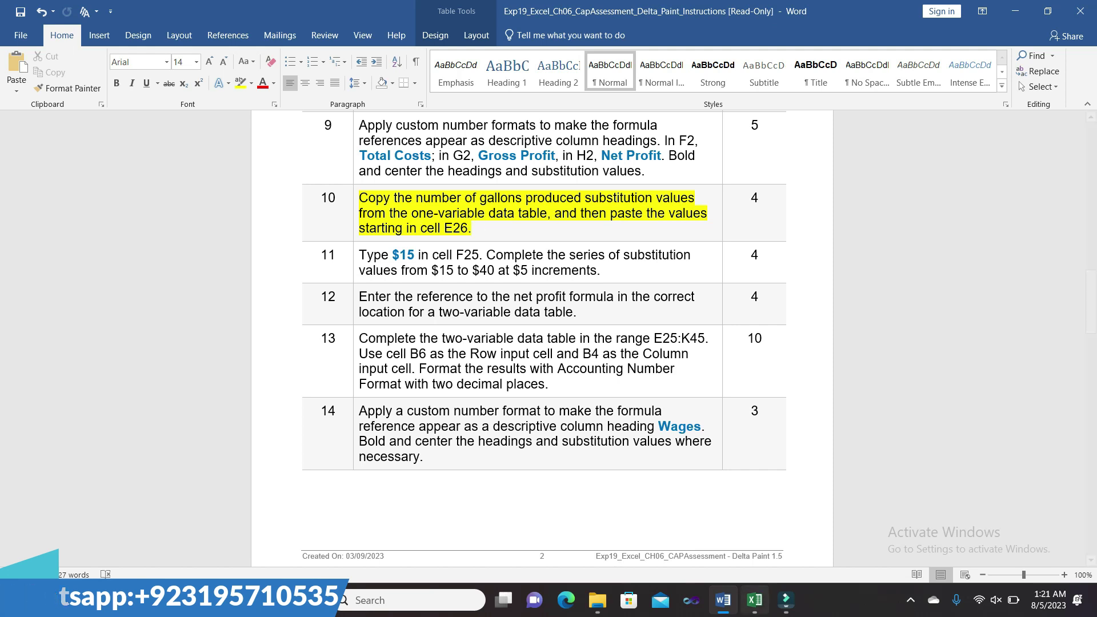
{"action": "mouse_move", "coordinate": [754, 600]}
{"action": "left_click", "coordinate": [745, 523]}
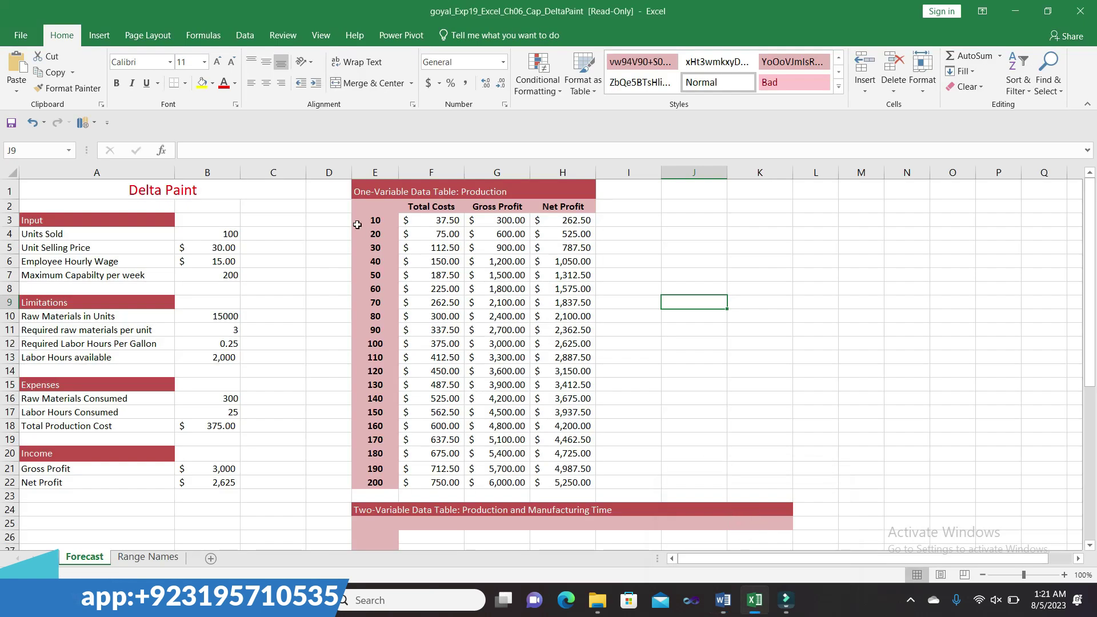
Copy the gallons values E3:E22 and paste them starting at E26, then return to Word
{"action": "left_click_drag", "start_coordinate": [371, 220], "coordinate": [367, 482]}
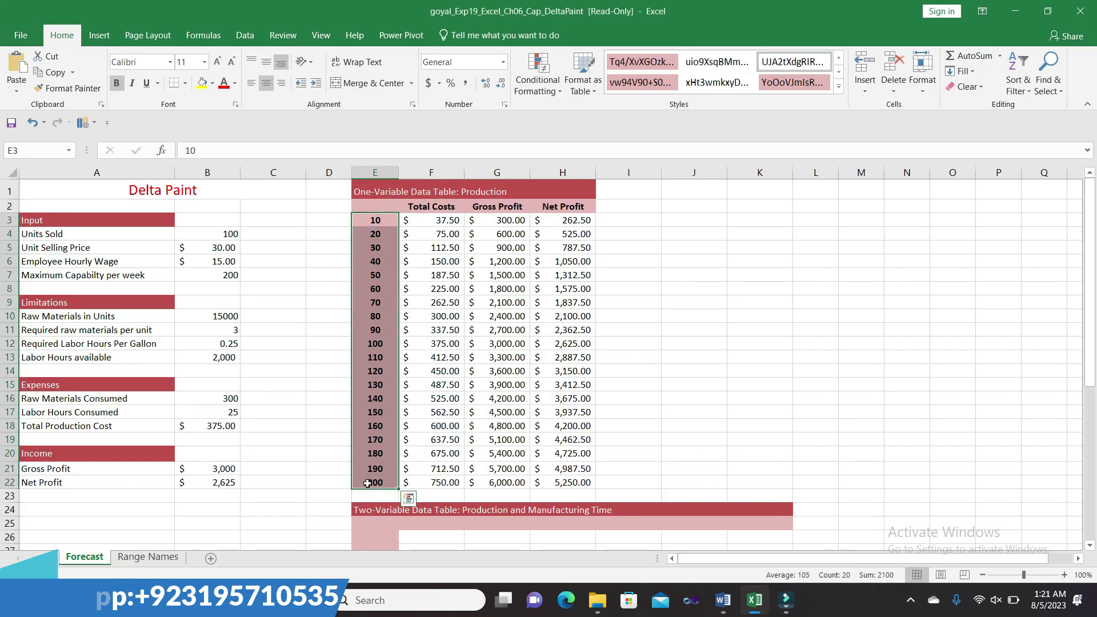
{"action": "key", "text": "ctrl+c"}
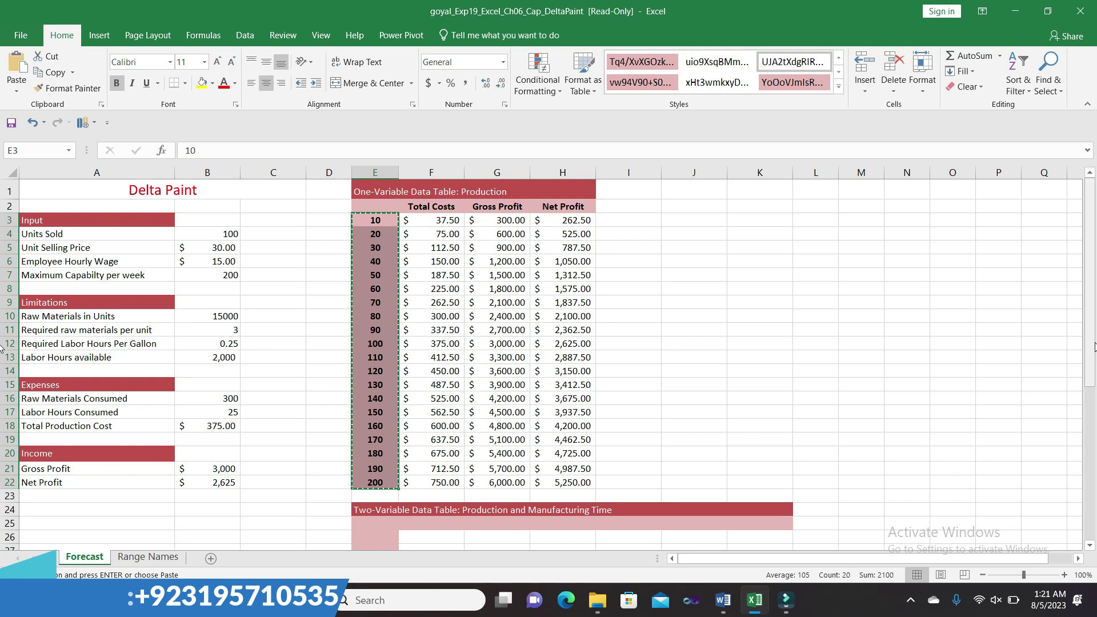
{"action": "scroll", "coordinate": [608, 400], "scroll_direction": "down", "scroll_amount": 3}
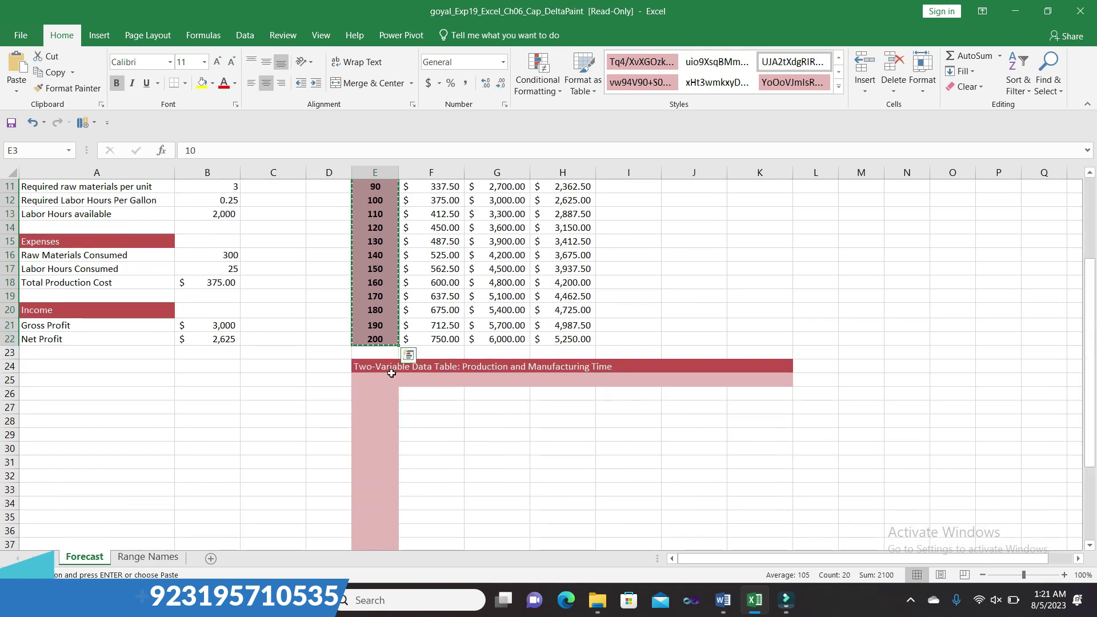
{"action": "left_click", "coordinate": [392, 406]}
{"action": "left_click", "coordinate": [386, 394]}
{"action": "key", "text": "ctrl+v"}
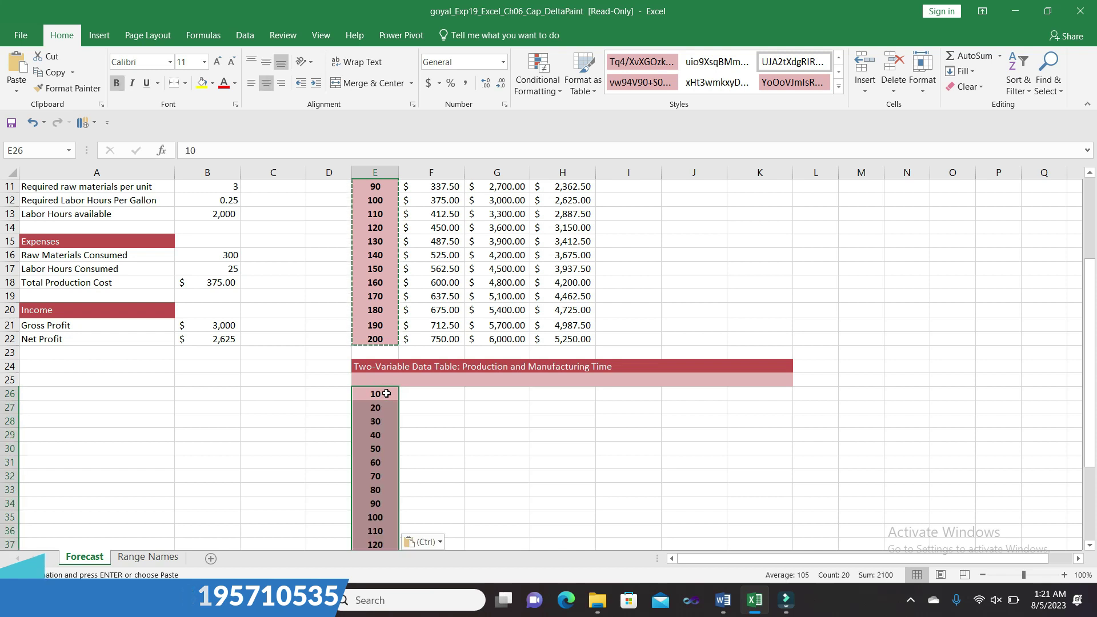
{"action": "left_click", "coordinate": [747, 504]}
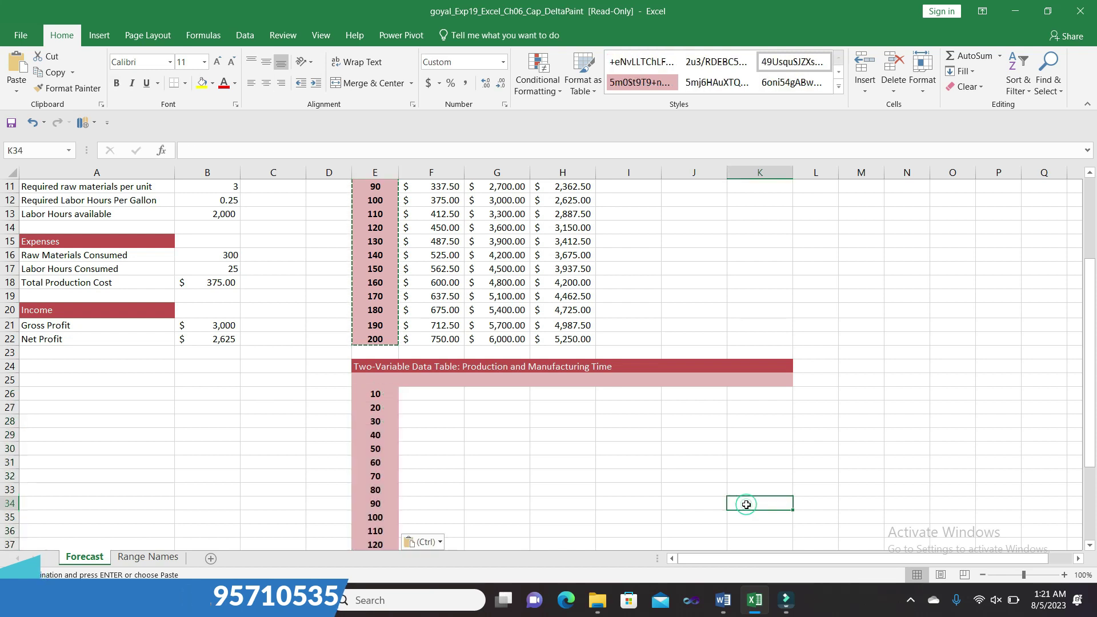
{"action": "left_click", "coordinate": [722, 600]}
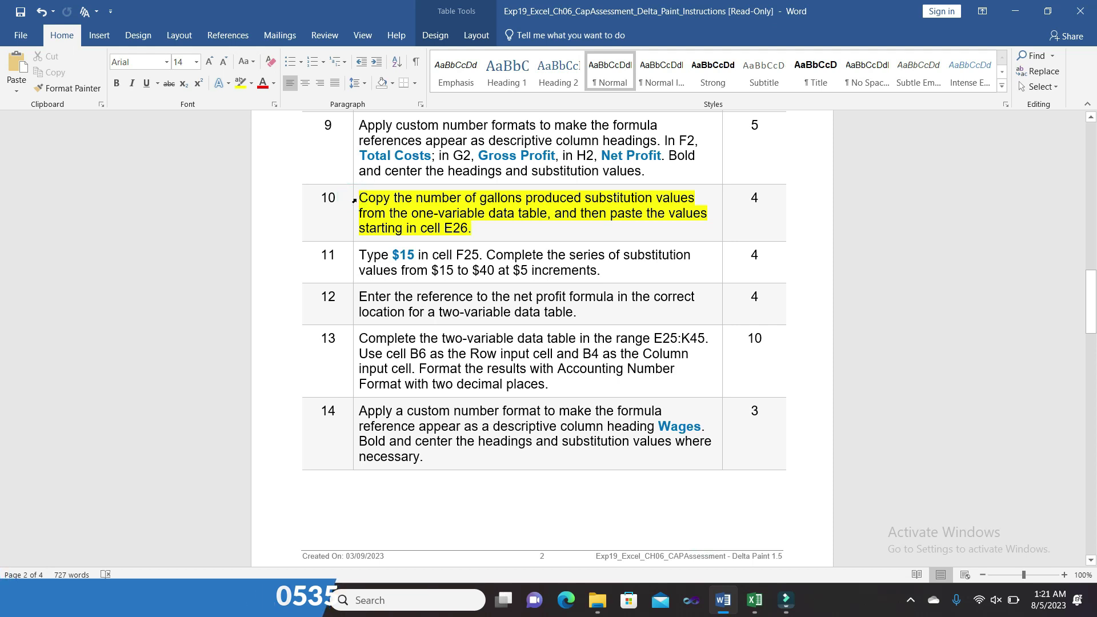
Move Word's yellow highlight from step 10 to step 11 ('$15 in cell F25'), then select F25 in Excel
{"action": "left_click", "coordinate": [353, 197]}
{"action": "left_click", "coordinate": [405, 182]}
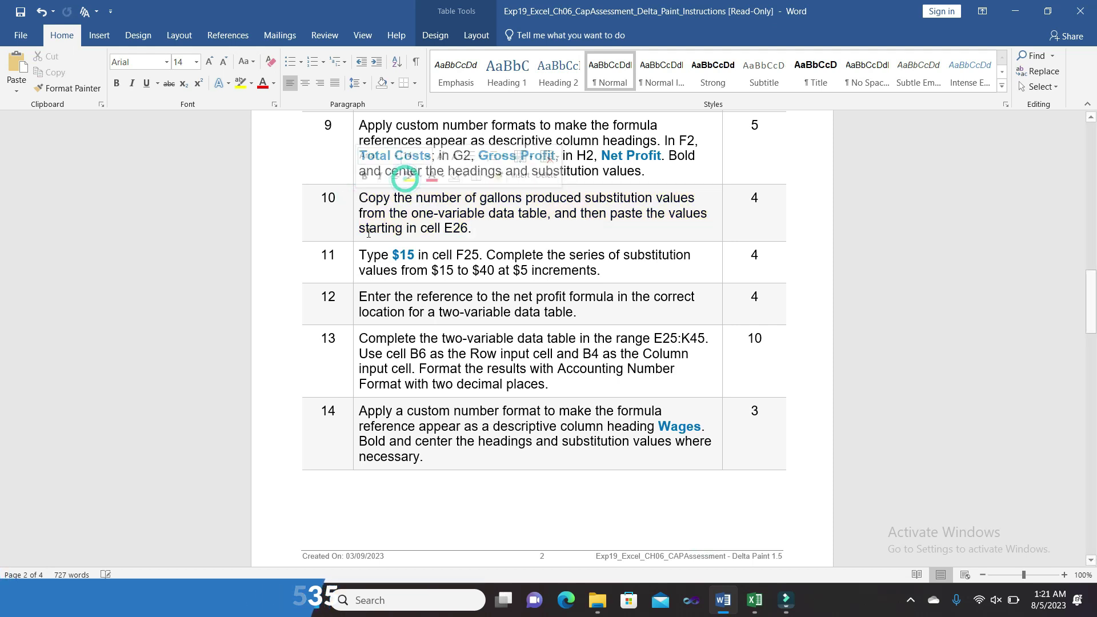
{"action": "left_click", "coordinate": [355, 256]}
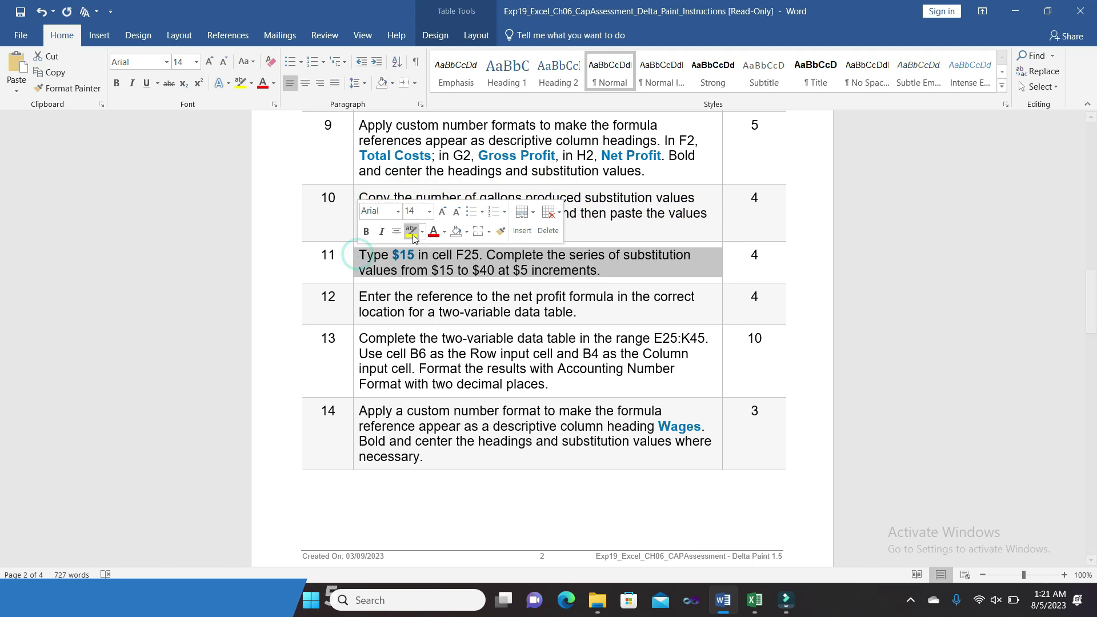
{"action": "left_click", "coordinate": [411, 230]}
{"action": "left_click", "coordinate": [609, 268]}
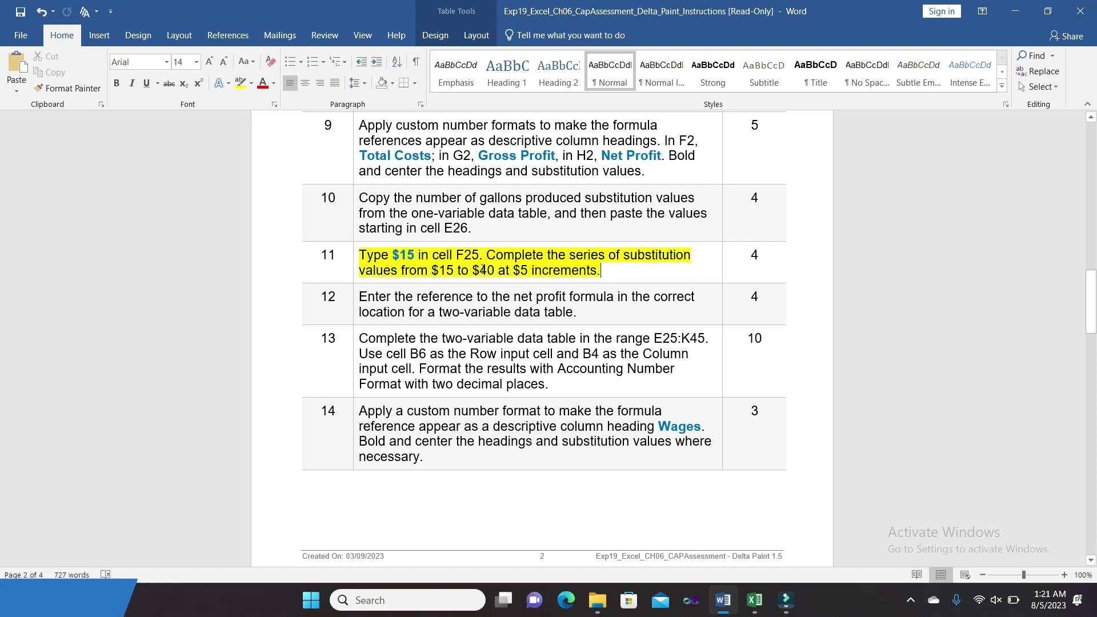
{"action": "left_click_drag", "start_coordinate": [398, 256], "coordinate": [478, 258]}
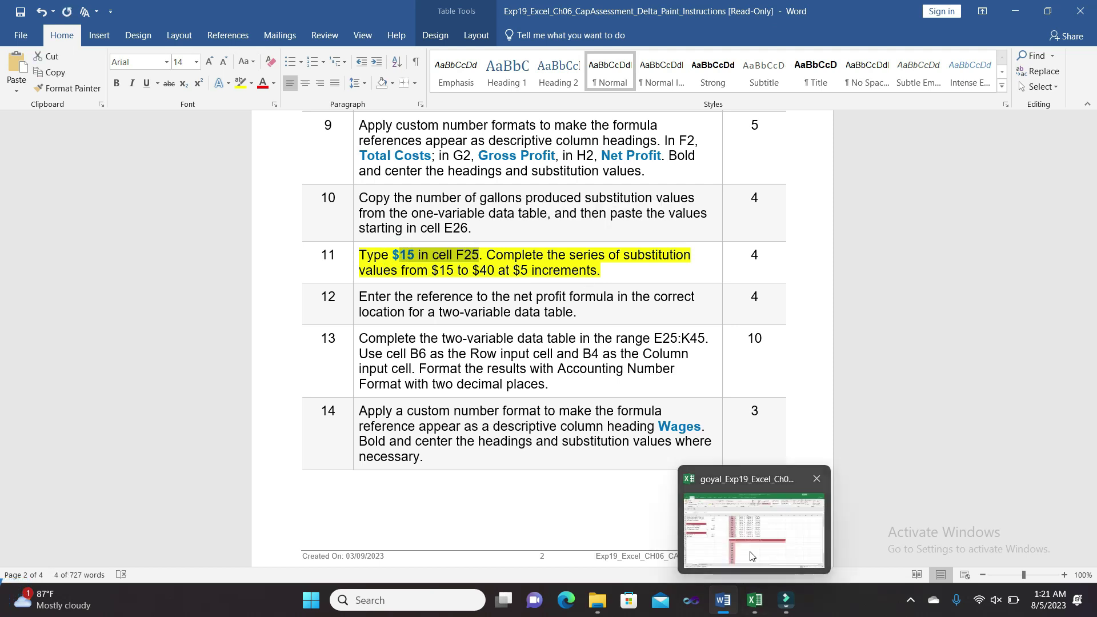
{"action": "mouse_move", "coordinate": [754, 600]}
{"action": "left_click", "coordinate": [749, 548]}
{"action": "left_click", "coordinate": [417, 379]}
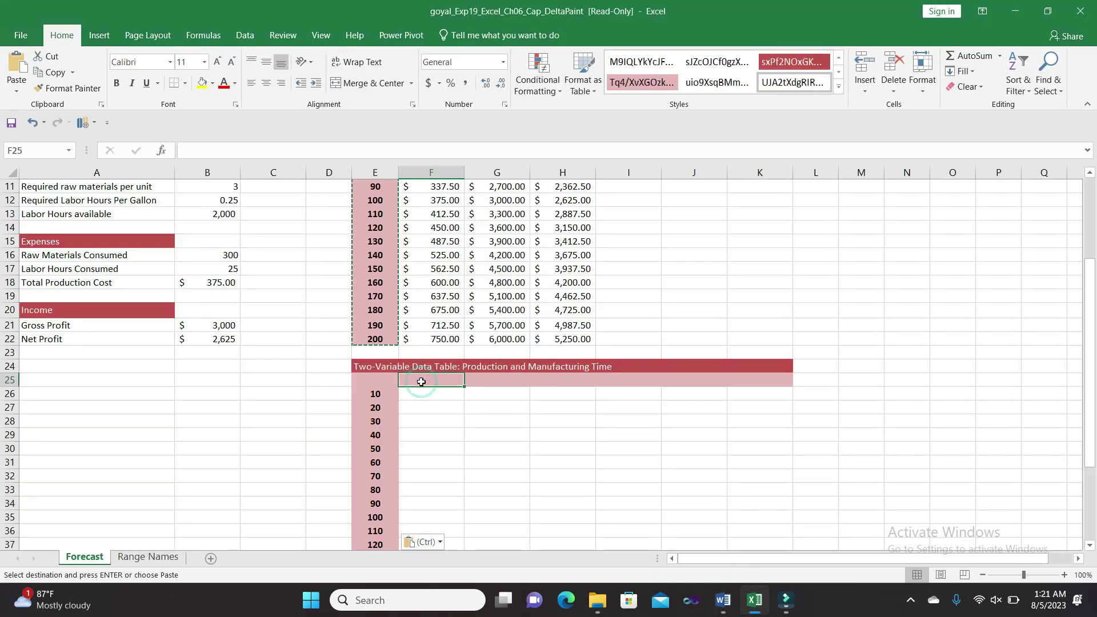
Enter $15 in F25 and open Home > Fill > Series for that cell
{"action": "type", "text": "$15"}
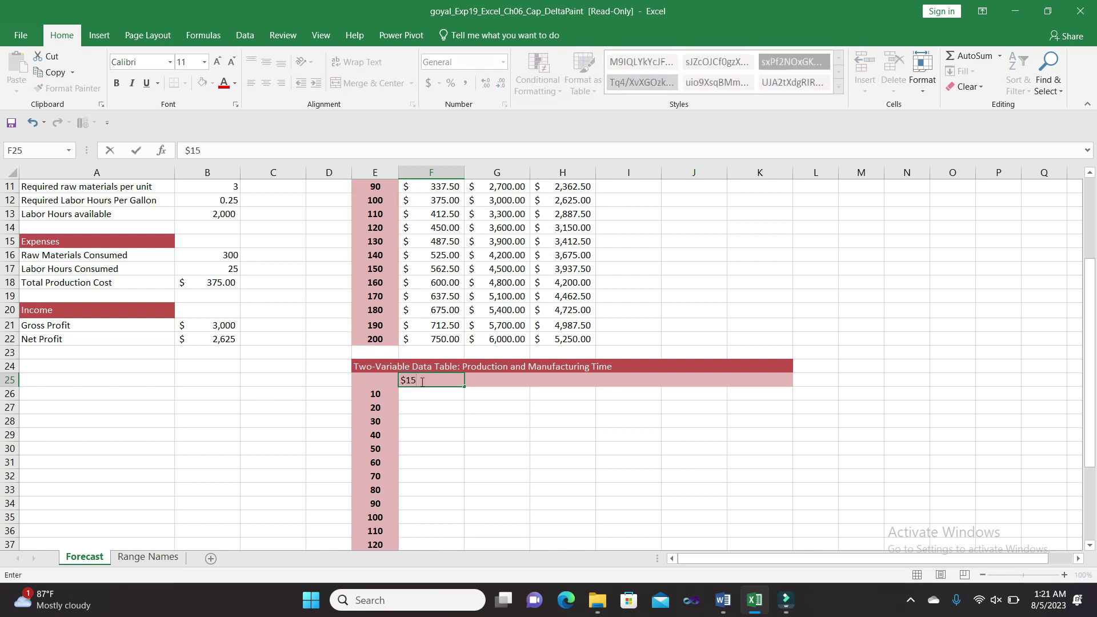
{"action": "key", "text": "Return"}
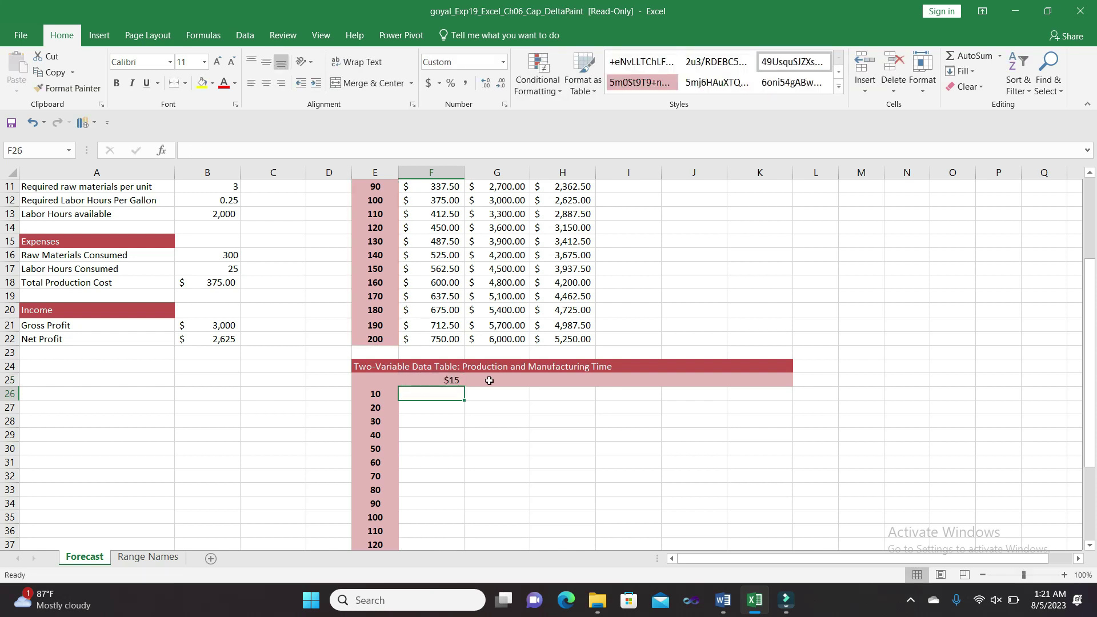
{"action": "left_click", "coordinate": [439, 381]}
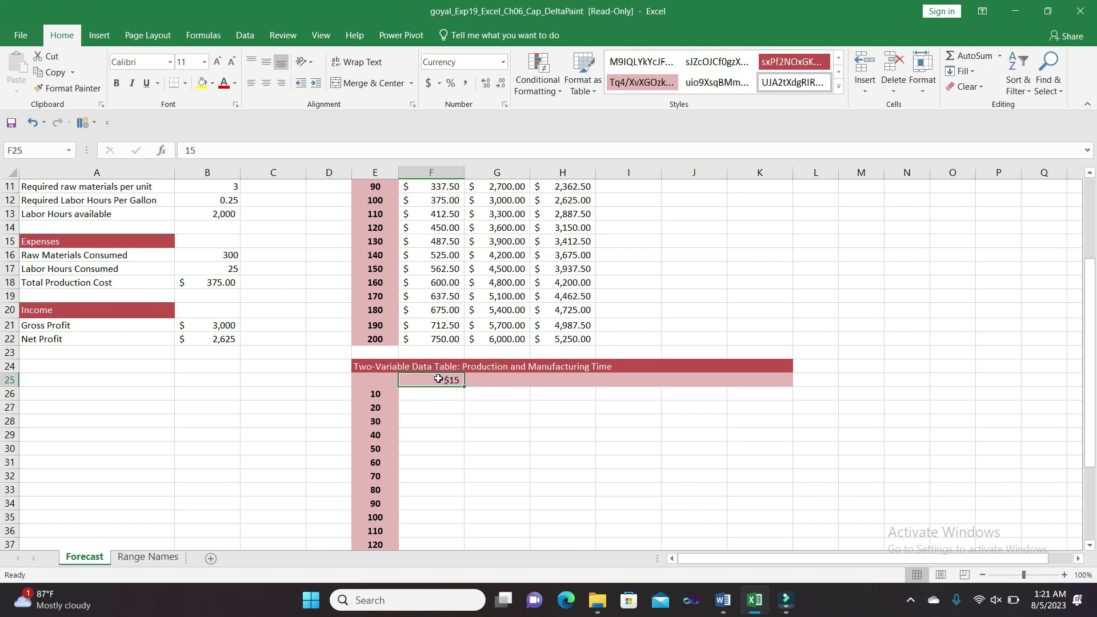
{"action": "left_click", "coordinate": [968, 73]}
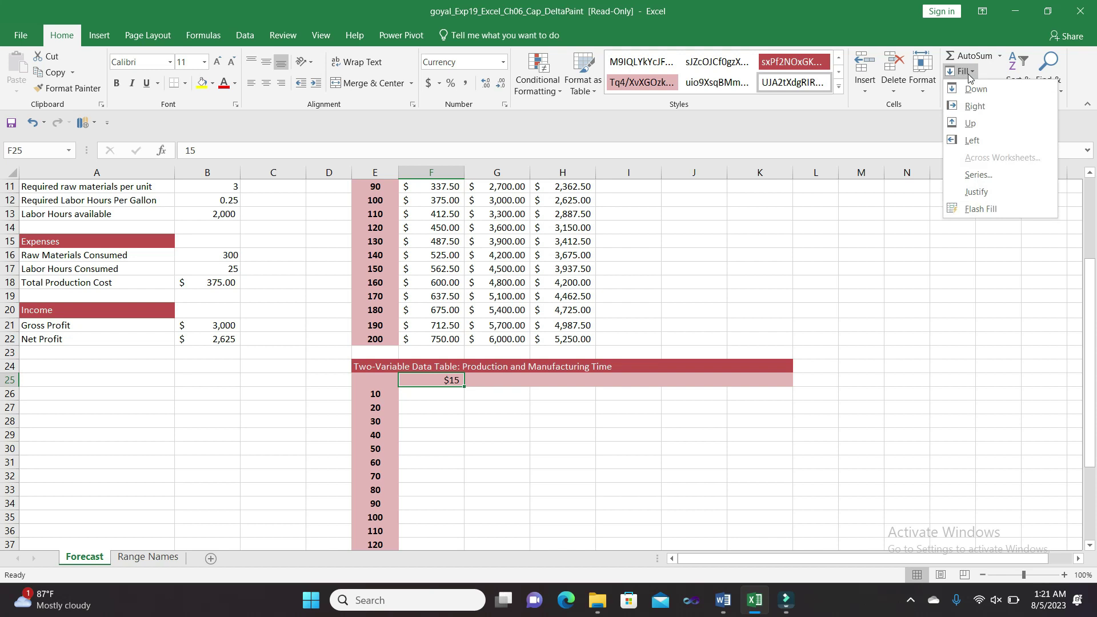
{"action": "left_click", "coordinate": [977, 180]}
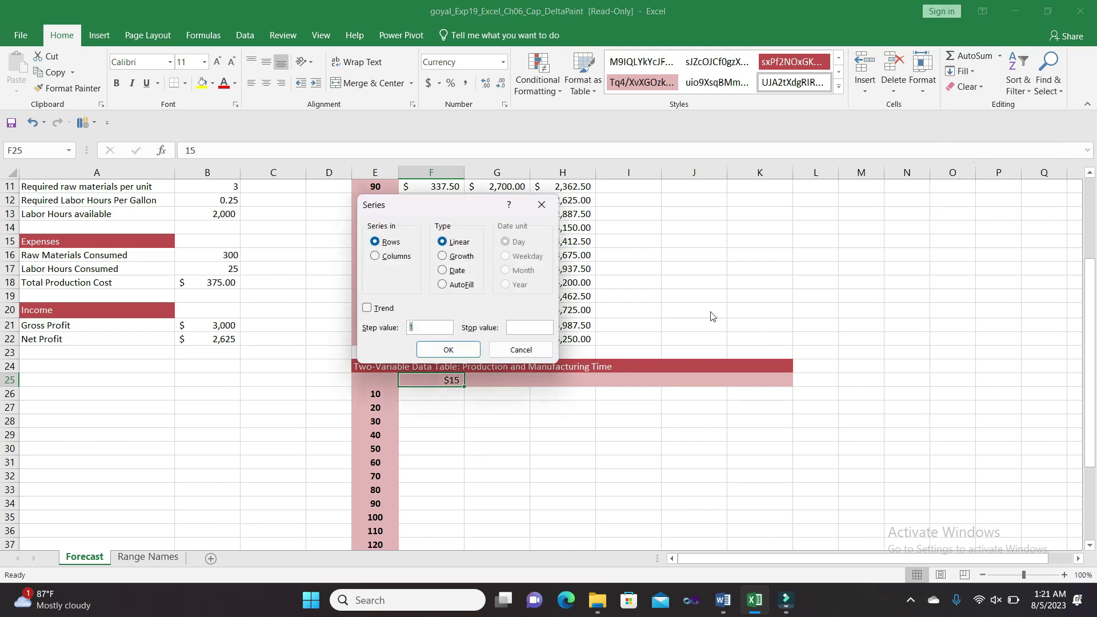
Create a row series with step 5 and stop value 40, filling F25:K25 with $15 to $40
{"action": "left_click", "coordinate": [723, 598]}
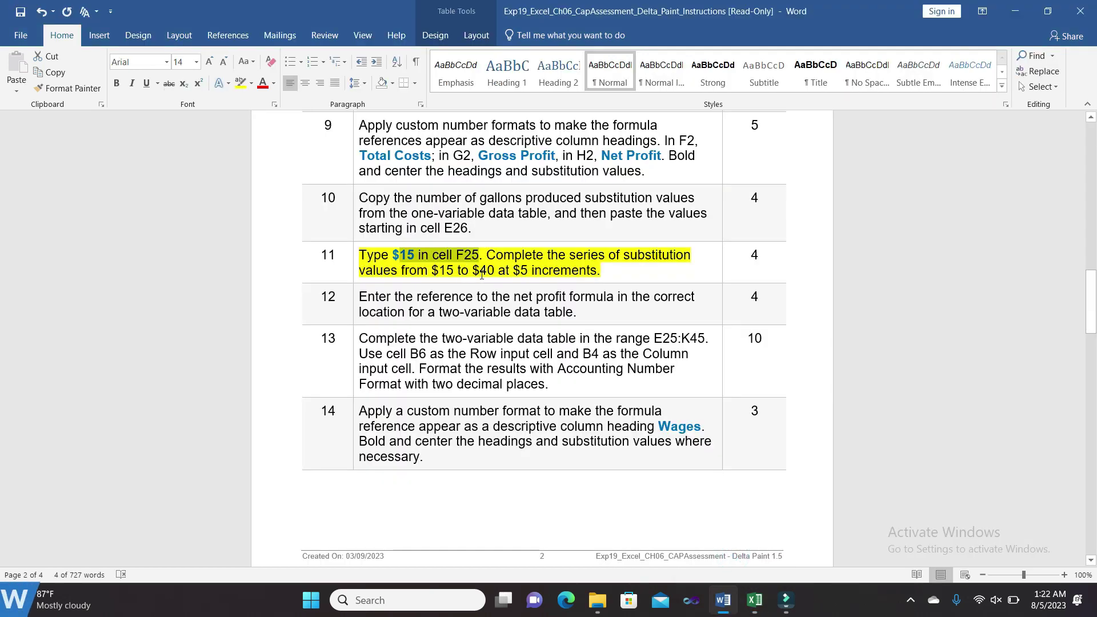
{"action": "mouse_move", "coordinate": [754, 600]}
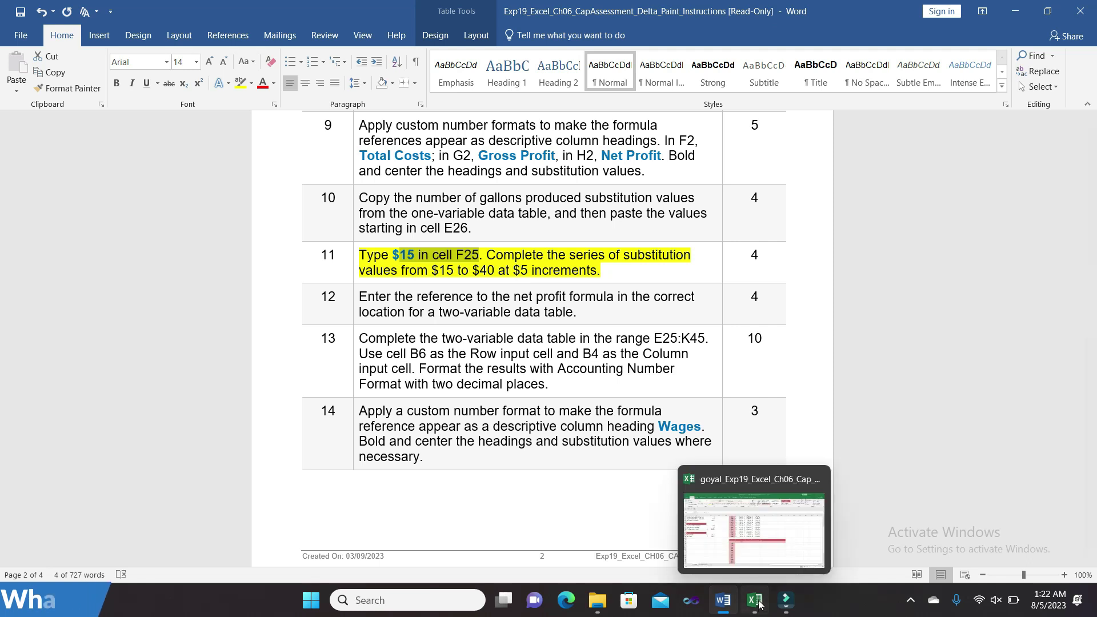
{"action": "left_click", "coordinate": [749, 537]}
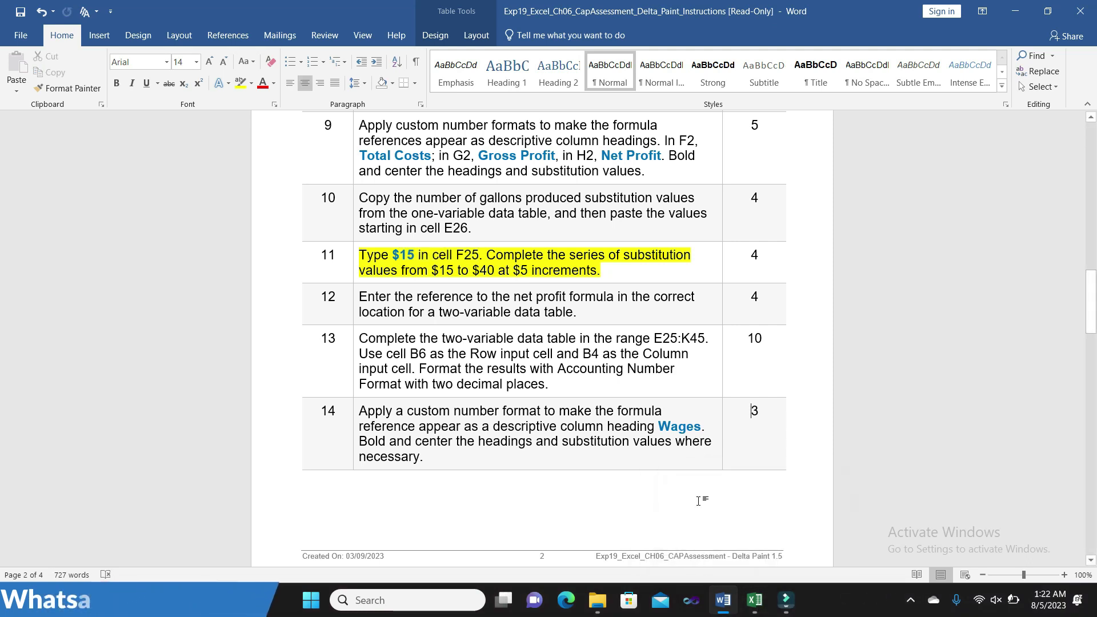
{"action": "left_click", "coordinate": [753, 600]}
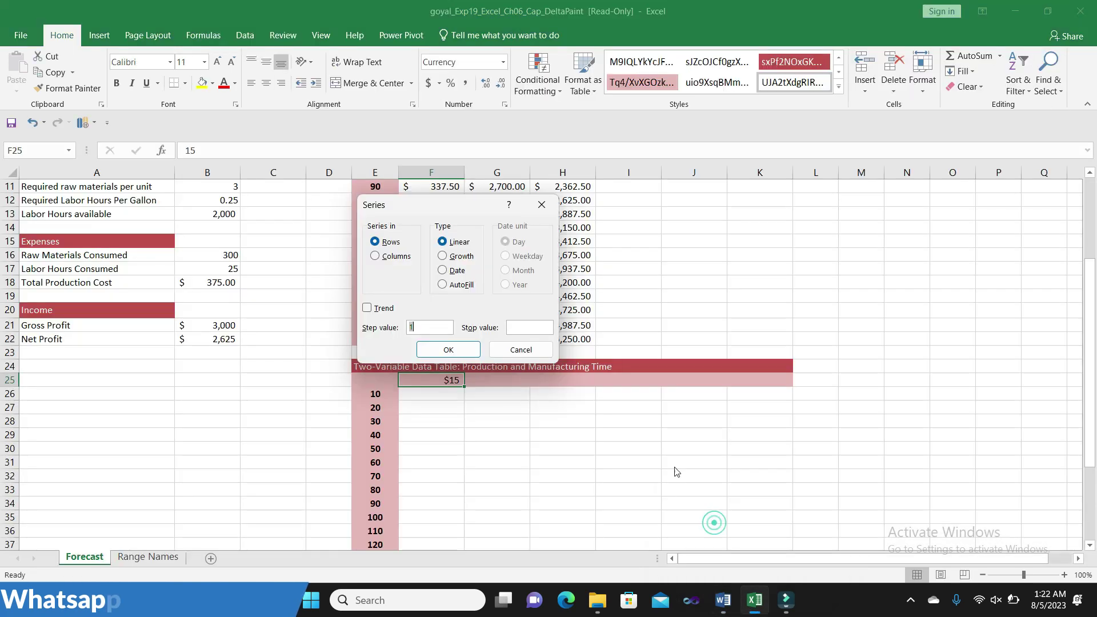
{"action": "left_click", "coordinate": [525, 324]}
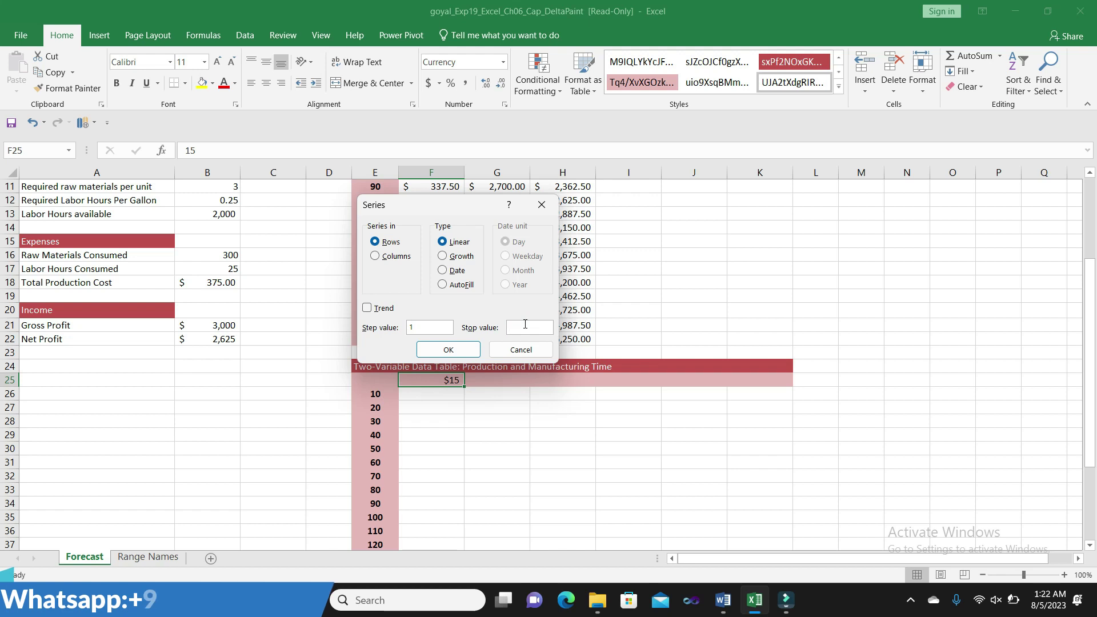
{"action": "type", "text": "$40"}
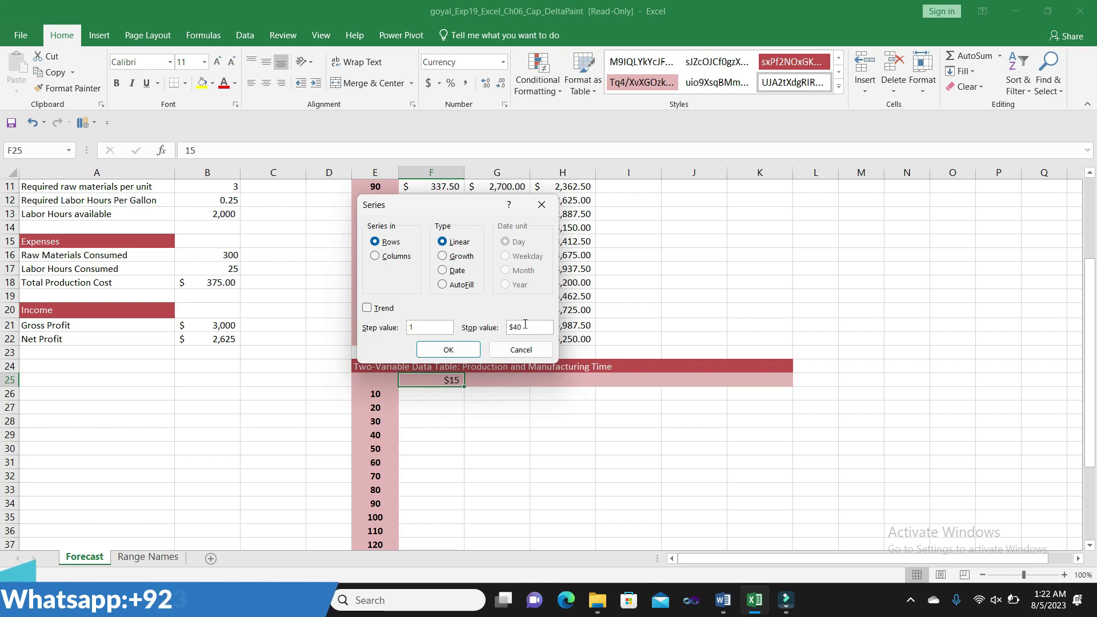
{"action": "left_click", "coordinate": [438, 325]}
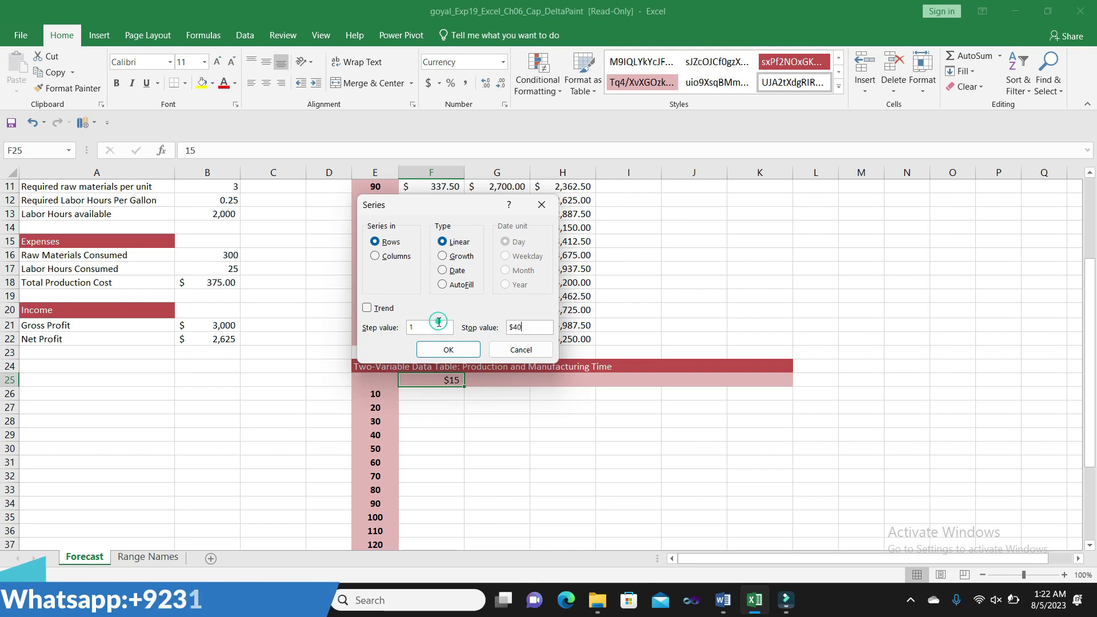
{"action": "key", "text": "BackSpace"}
{"action": "type", "text": "$5"}
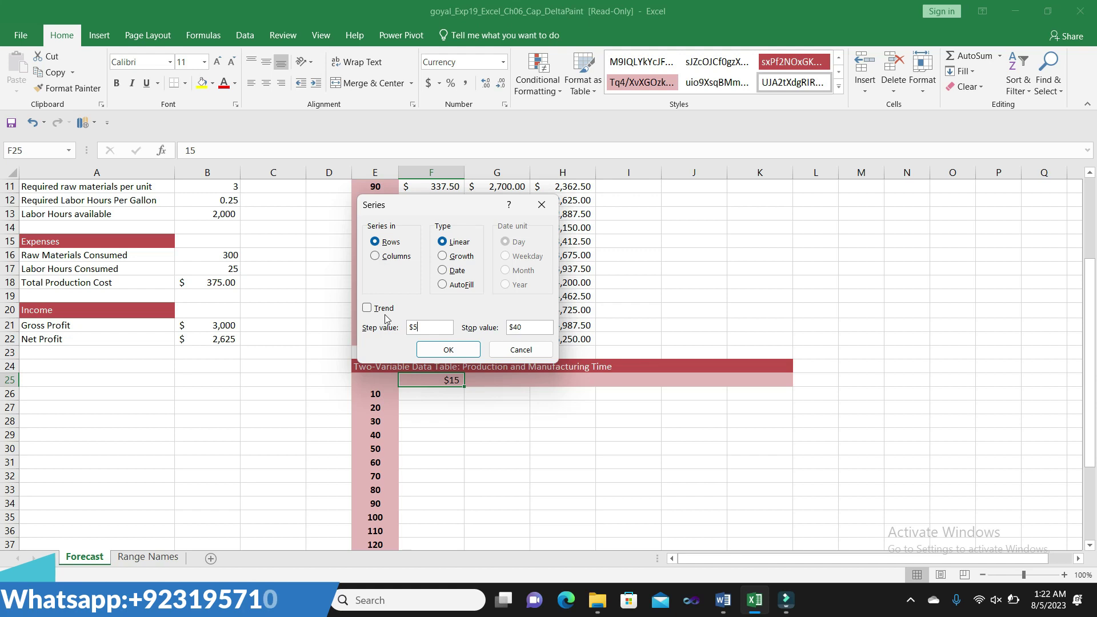
{"action": "left_click", "coordinate": [466, 350]}
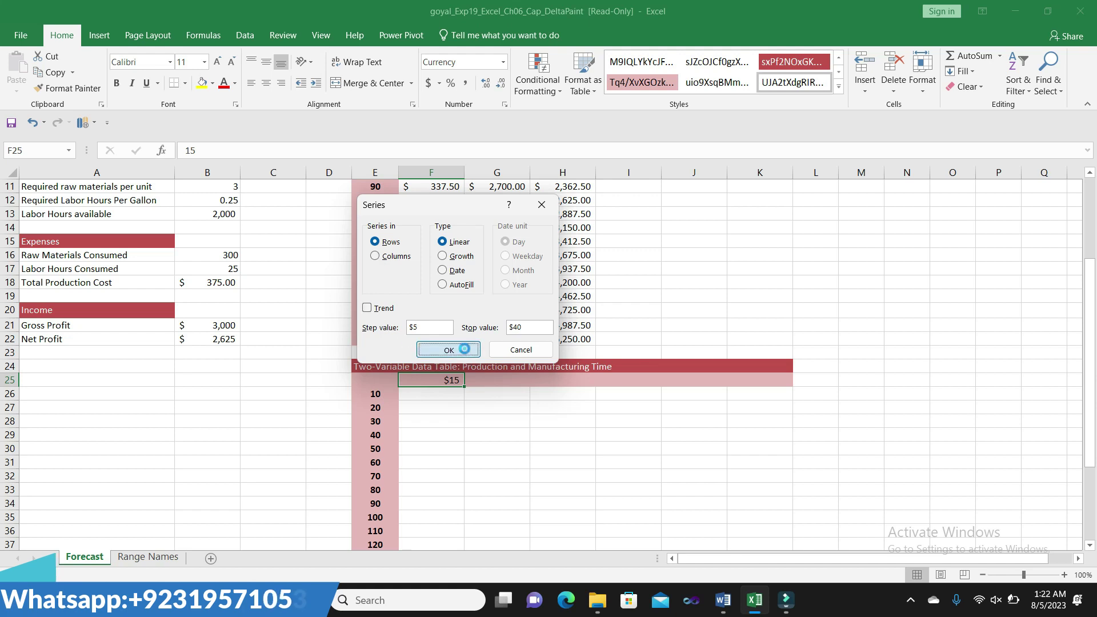
{"action": "left_click", "coordinate": [677, 448]}
{"action": "mouse_move", "coordinate": [722, 600]}
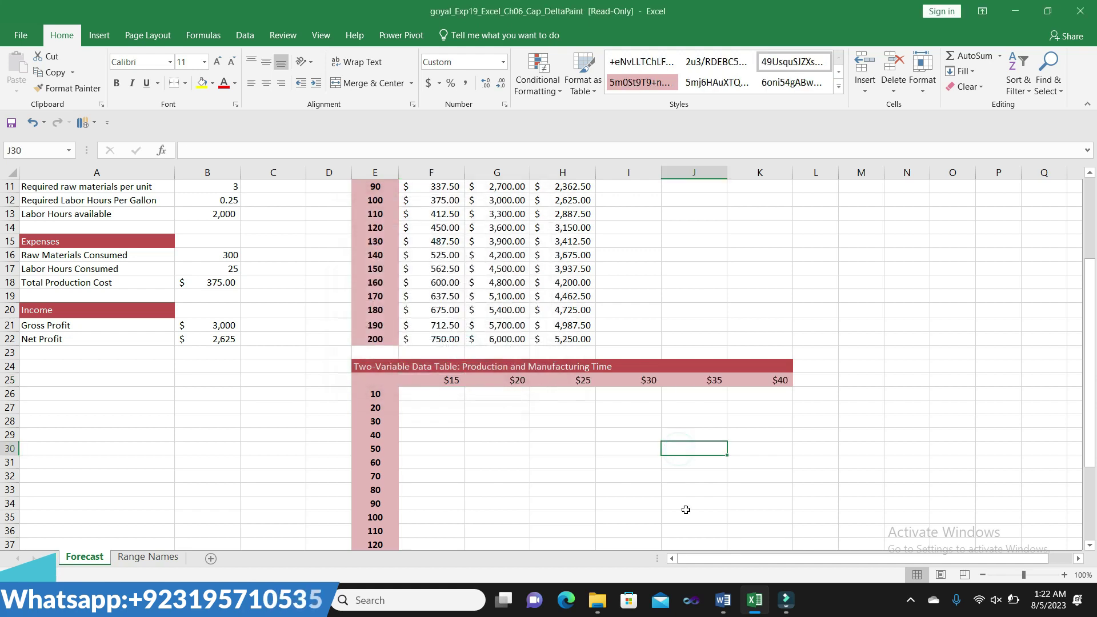
Move Word's yellow highlight from step 11 to step 12 (net profit formula reference), then return to Excel
{"action": "left_click", "coordinate": [728, 557]}
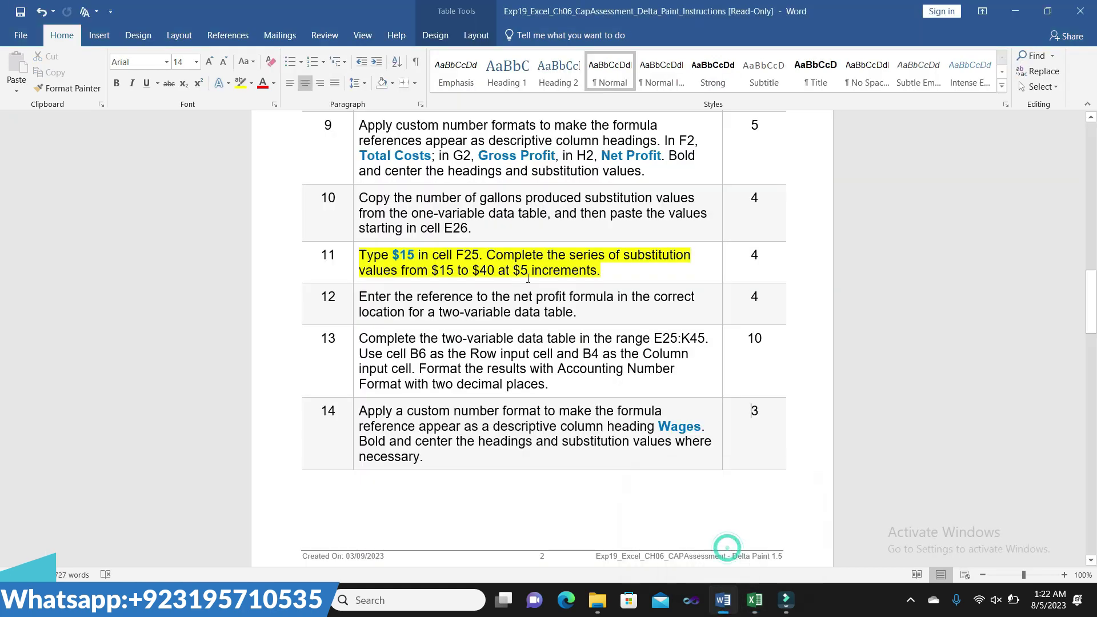
{"action": "left_click", "coordinate": [355, 258]}
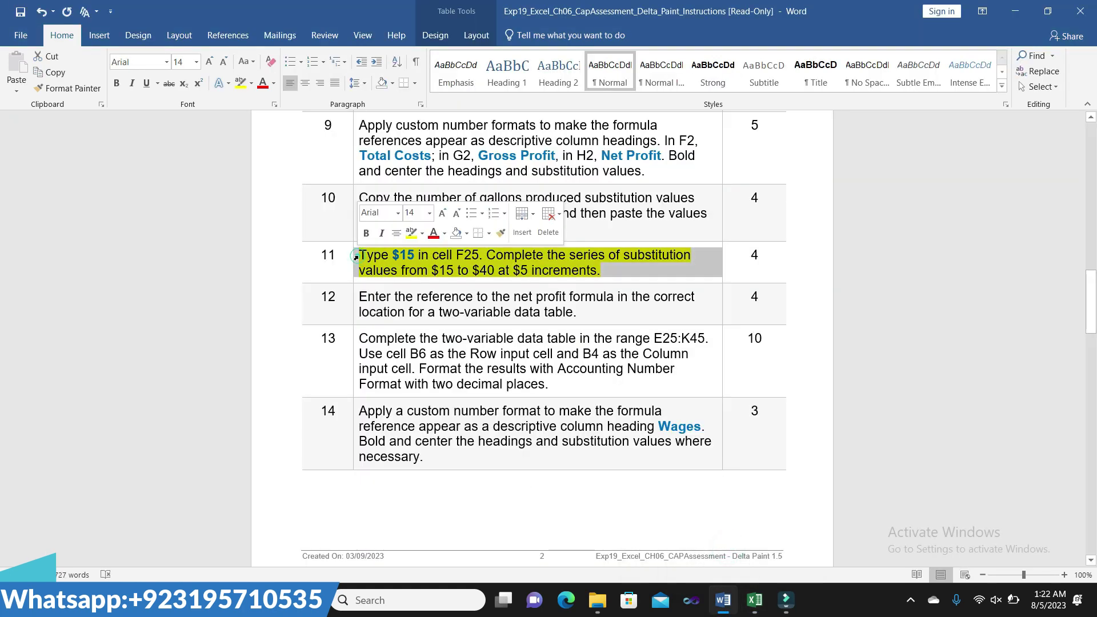
{"action": "left_click", "coordinate": [411, 239]}
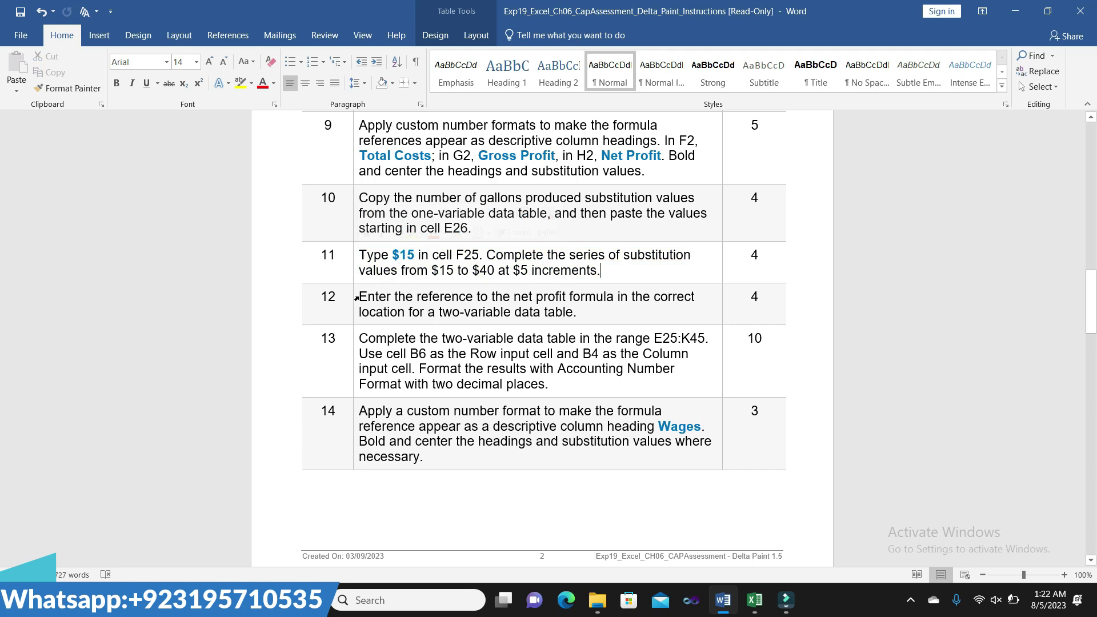
{"action": "left_click", "coordinate": [356, 297]}
{"action": "left_click", "coordinate": [409, 275]}
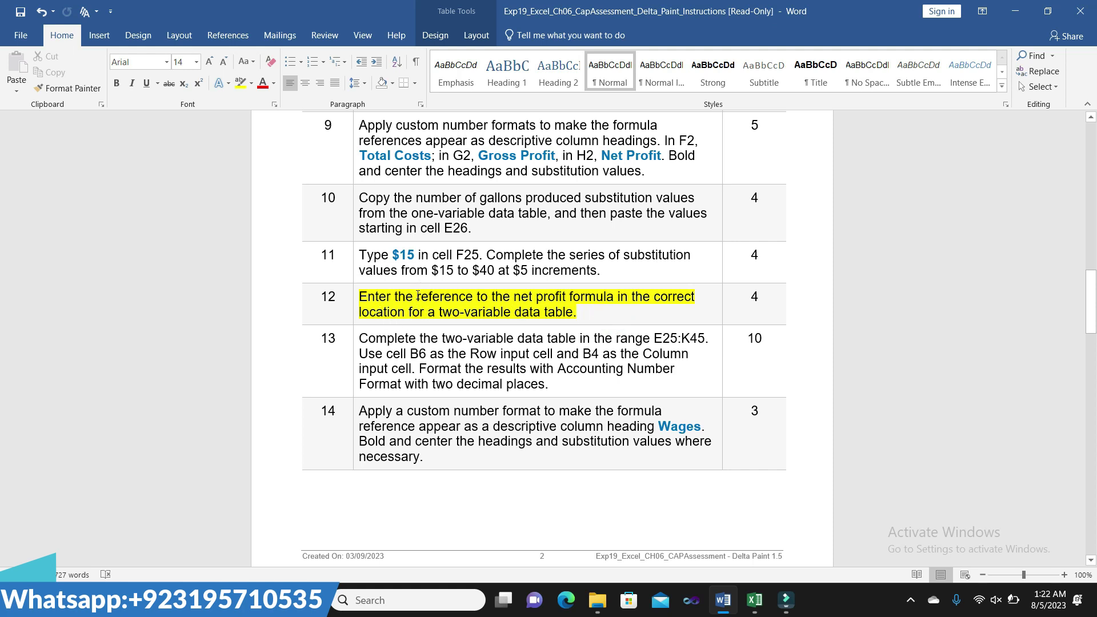
{"action": "left_click_drag", "start_coordinate": [417, 296], "coordinate": [617, 297]}
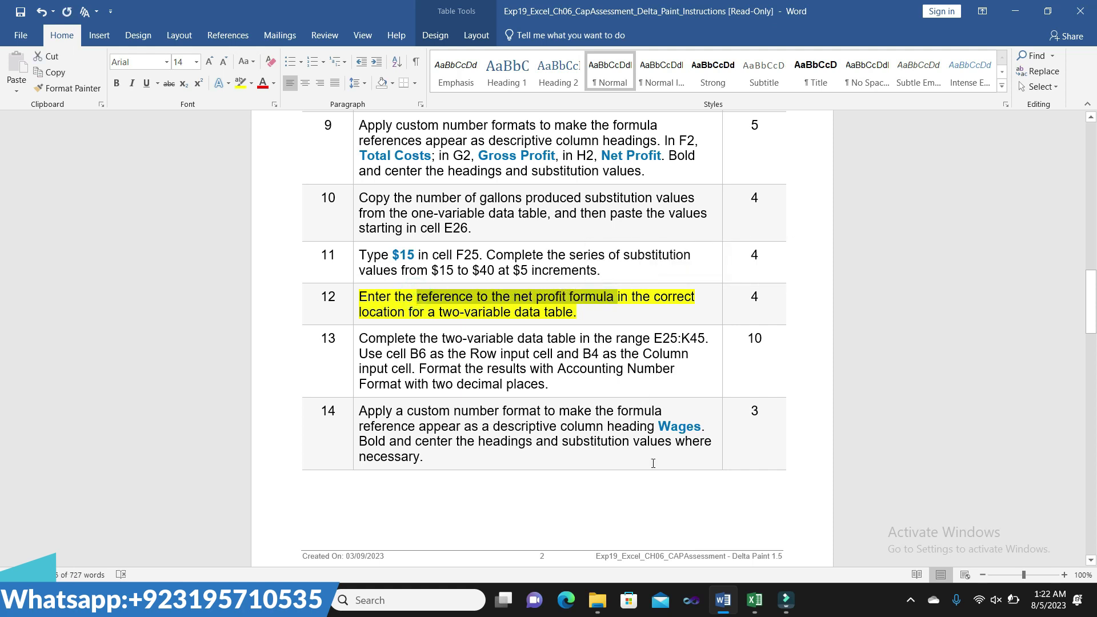
{"action": "left_click", "coordinate": [754, 600]}
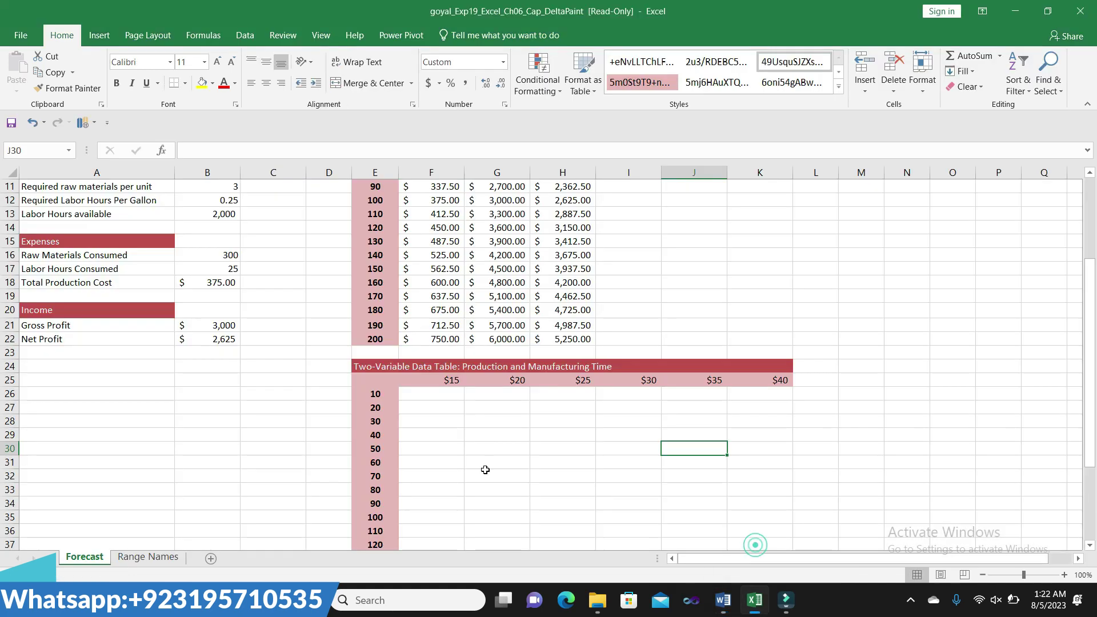
Enter =B22 in E25 so it shows the $2,625 net profit, then return to Word
{"action": "left_click", "coordinate": [386, 381]}
{"action": "type", "text": "="}
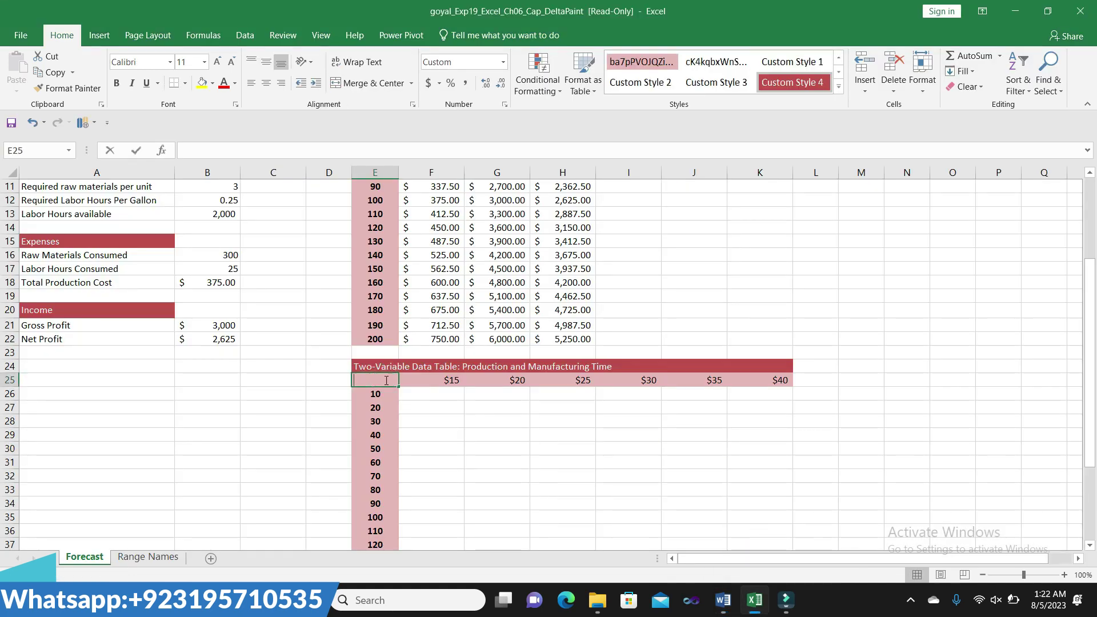
{"action": "left_click", "coordinate": [216, 340]}
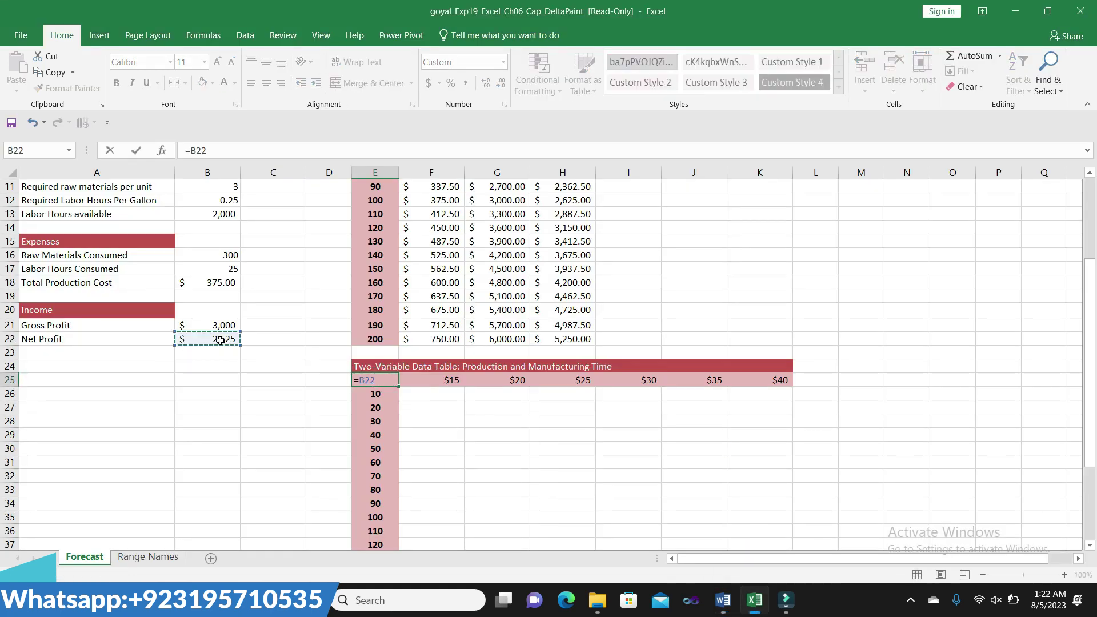
{"action": "key", "text": "Return"}
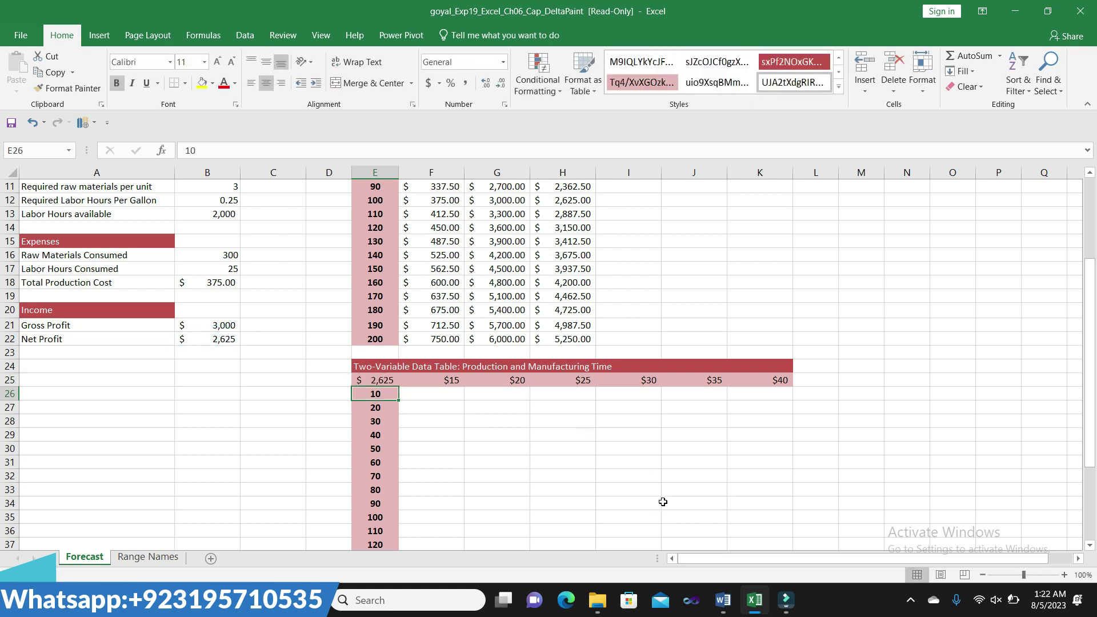
{"action": "left_click", "coordinate": [722, 600]}
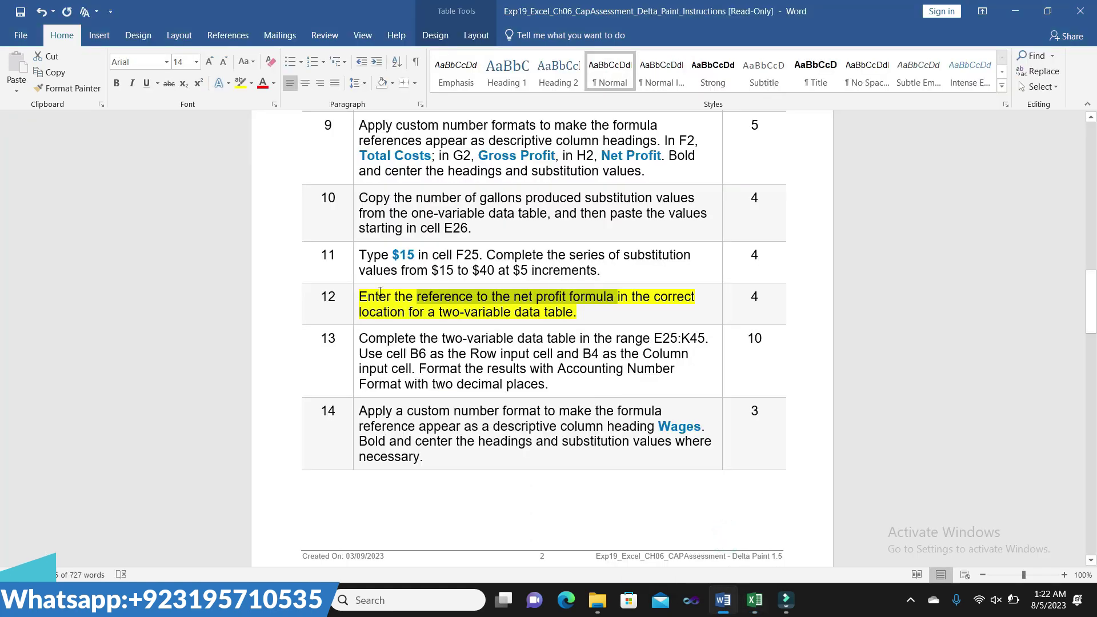
Clear step 12's highlight and highlight step 13's data table instructions in yellow
{"action": "left_click", "coordinate": [355, 298]}
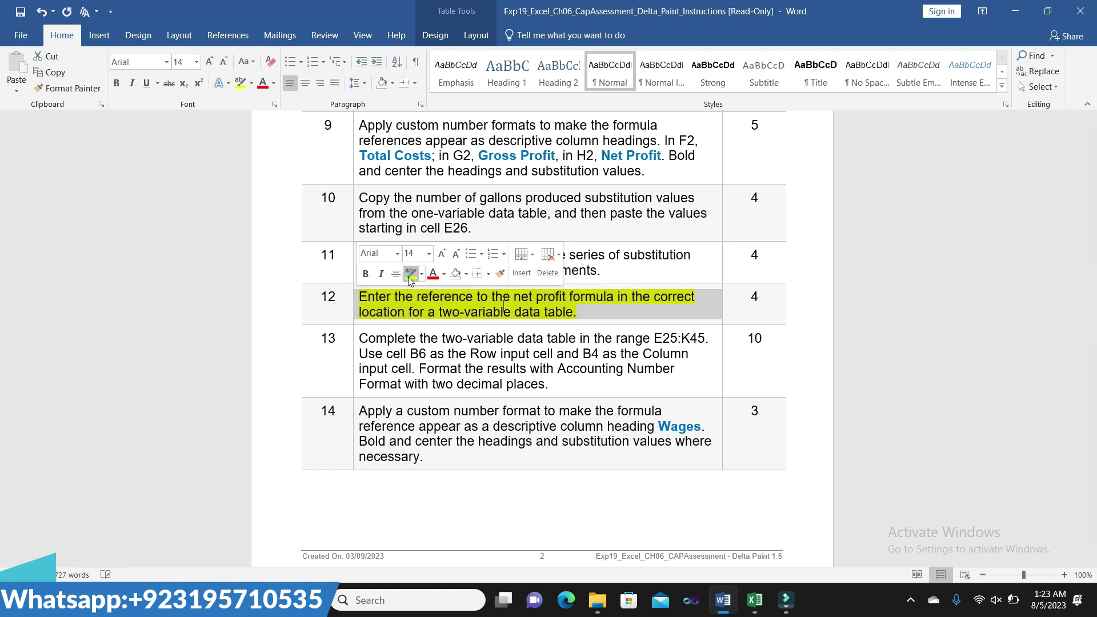
{"action": "left_click", "coordinate": [355, 343]}
{"action": "left_click", "coordinate": [412, 317]}
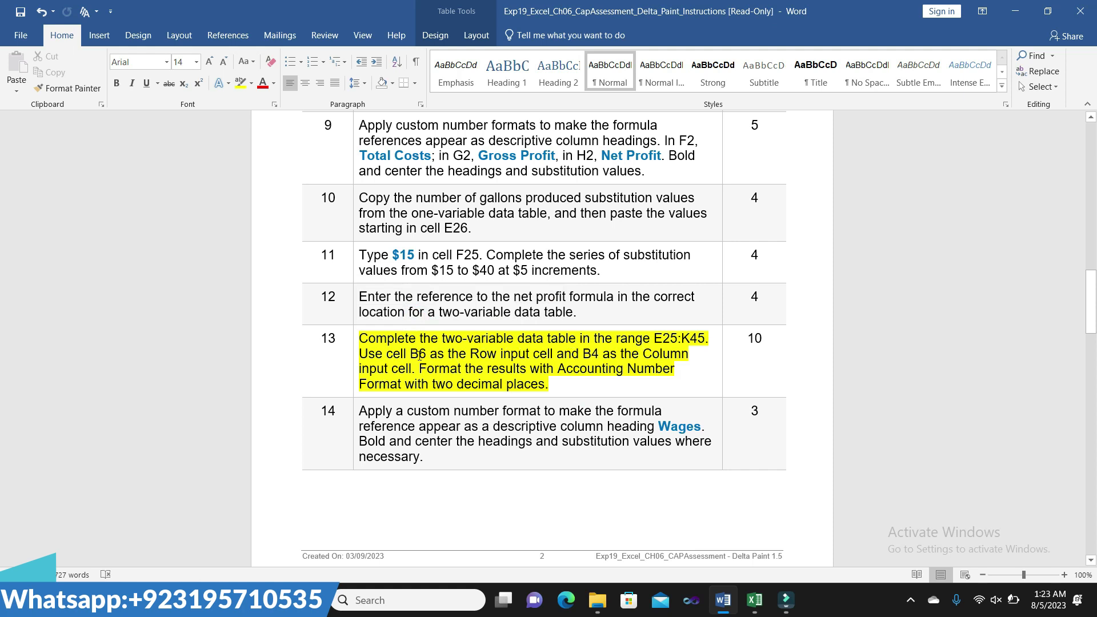
{"action": "left_click_drag", "start_coordinate": [386, 353], "coordinate": [691, 354]}
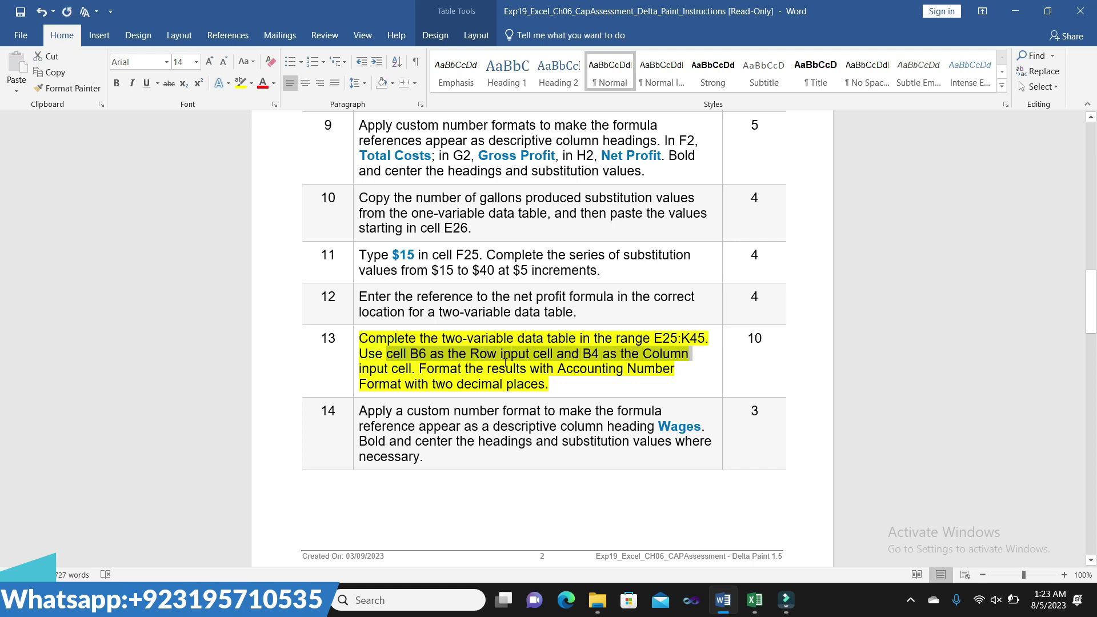
Select E25:J45 in the workbook and start a What-If Analysis Data Table
{"action": "mouse_move", "coordinate": [754, 600]}
{"action": "left_click", "coordinate": [755, 528]}
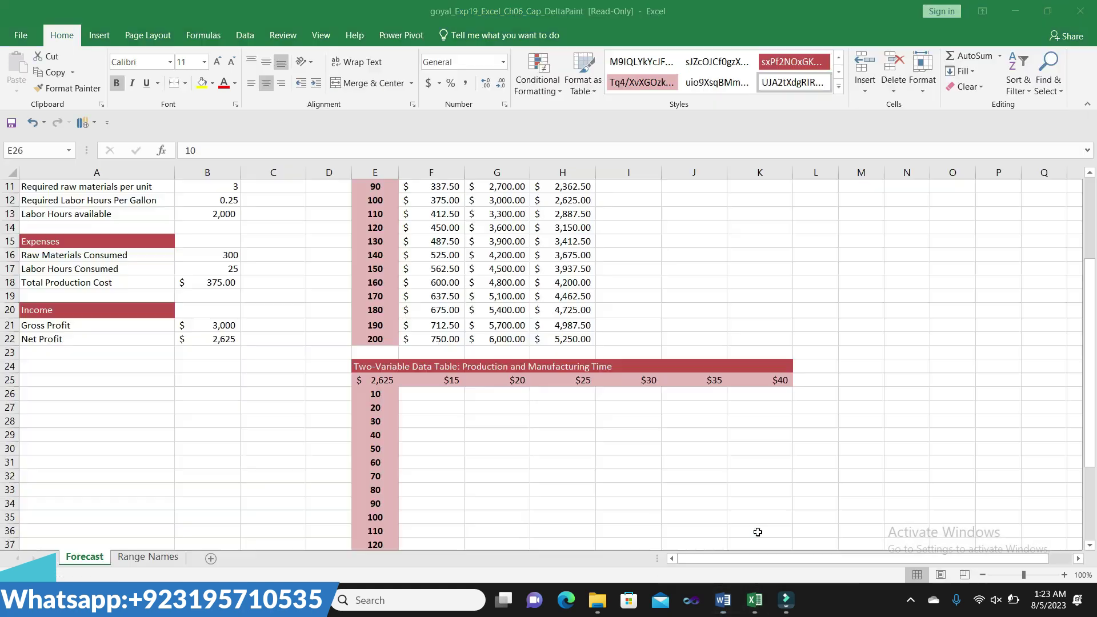
{"action": "mouse_move", "coordinate": [389, 380]}
{"action": "left_mouse_down"}
{"action": "mouse_move", "coordinate": [722, 583]}
{"action": "mouse_move", "coordinate": [711, 511]}
{"action": "left_mouse_up"}
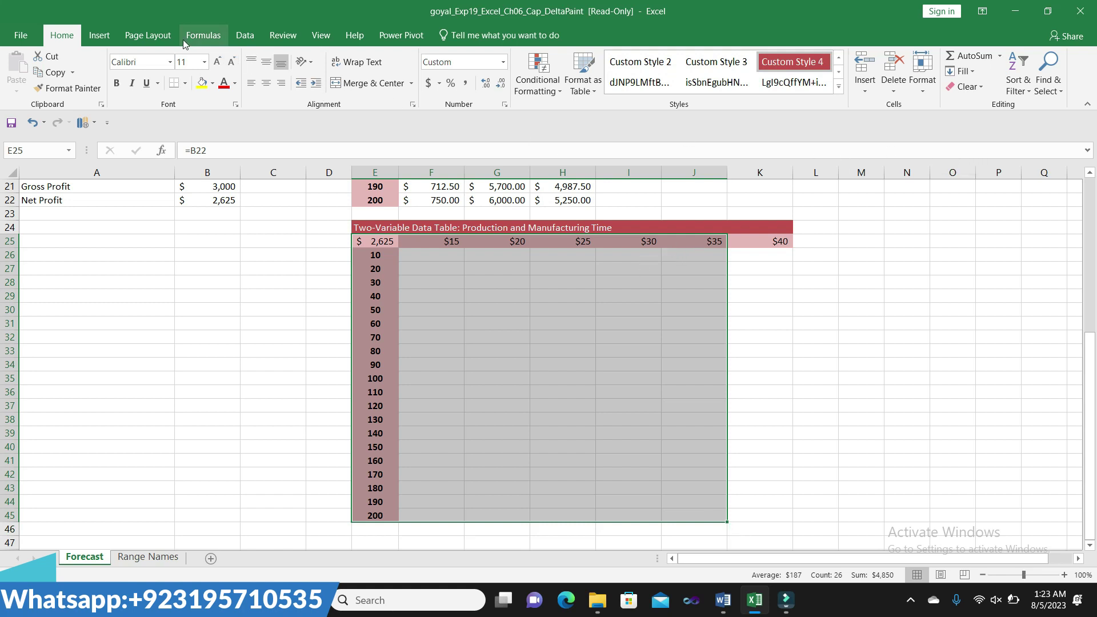
{"action": "left_click", "coordinate": [245, 35]}
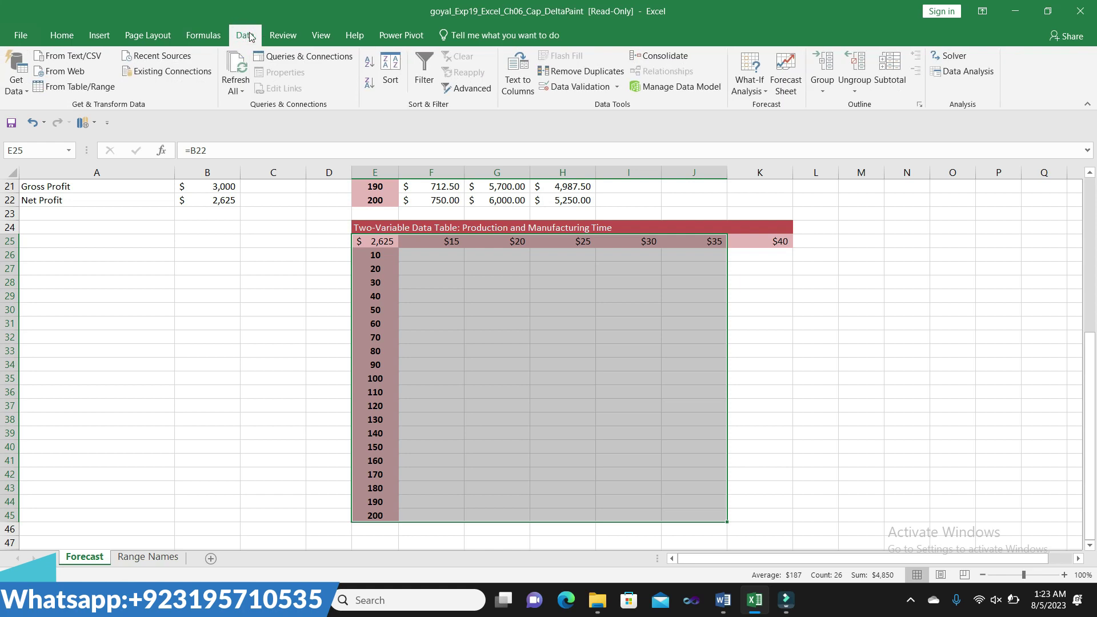
{"action": "left_click", "coordinate": [749, 86]}
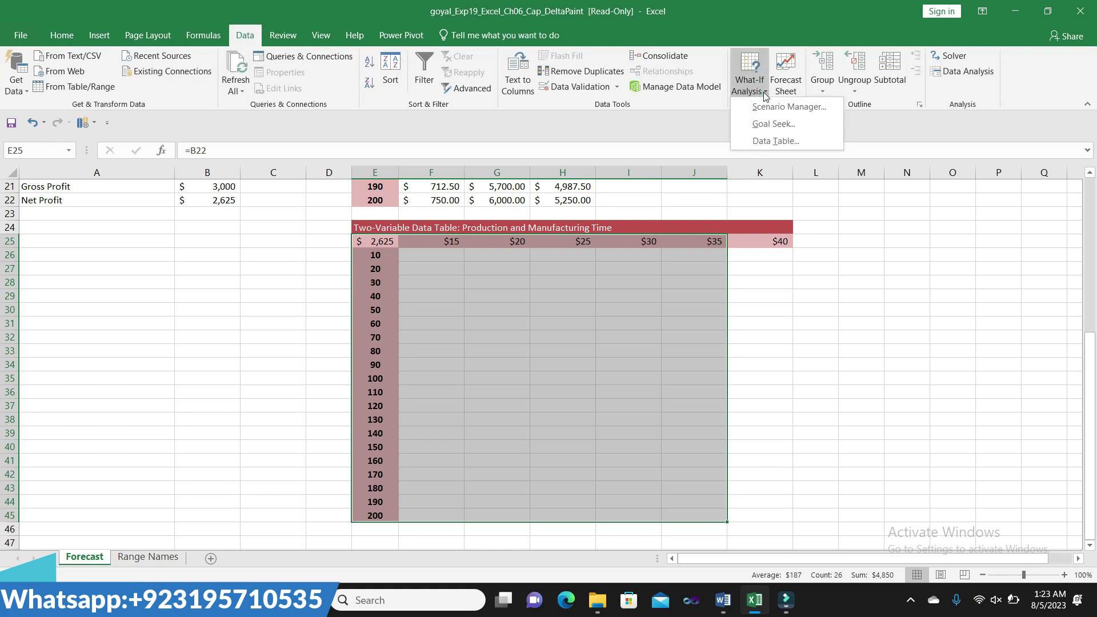
{"action": "left_click", "coordinate": [774, 140]}
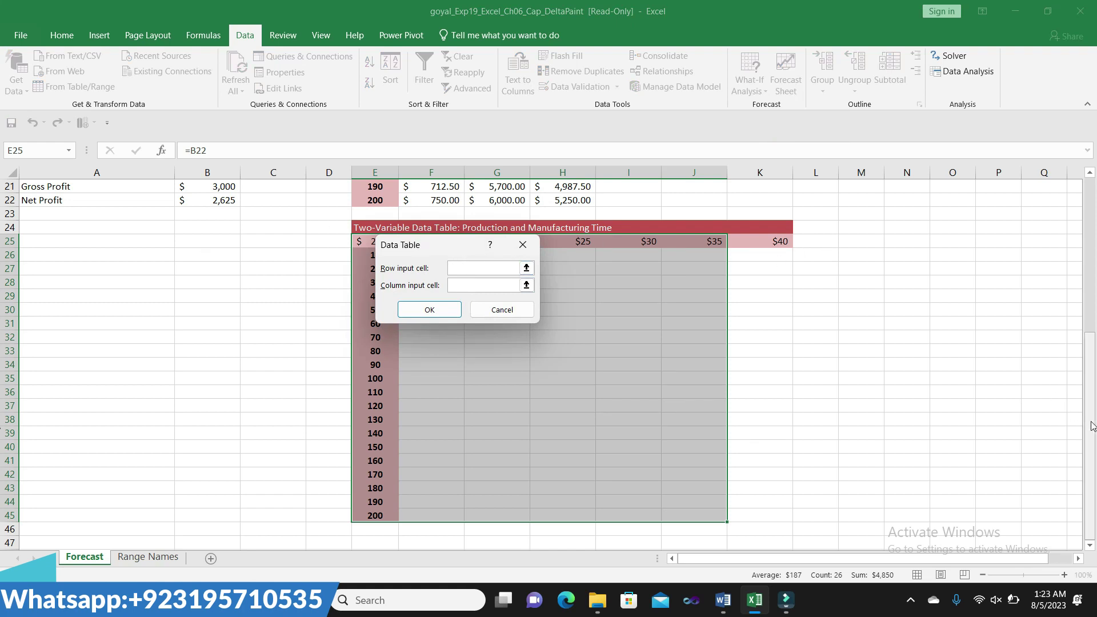
Use B6 as row input and B4 as column input to fill the table
{"action": "left_click_drag", "start_coordinate": [1090, 420], "coordinate": [1090, 263]}
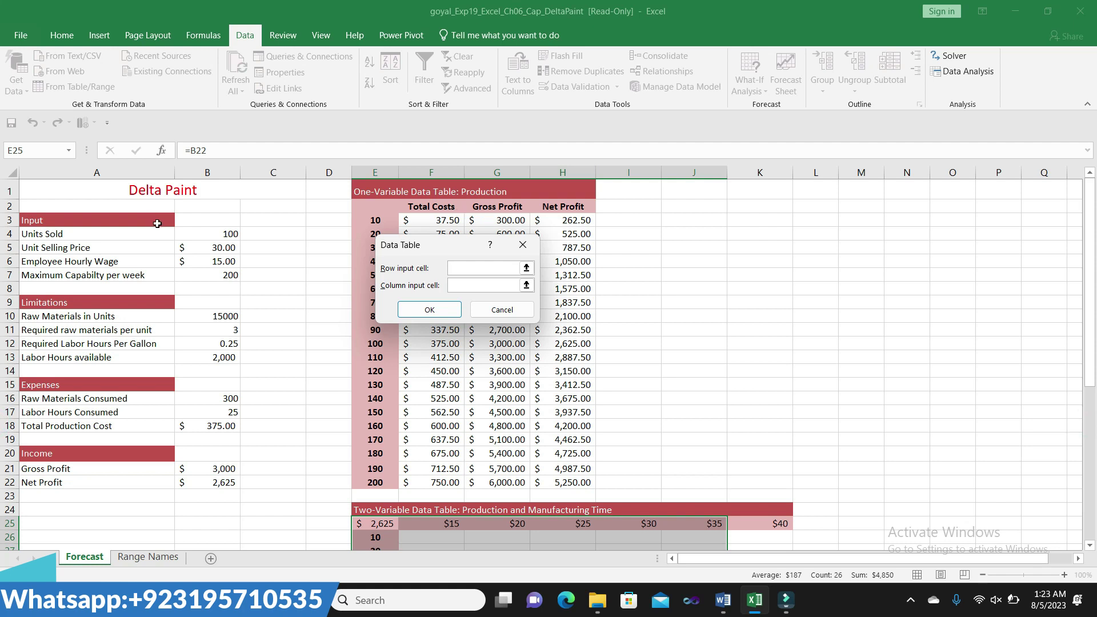
{"action": "left_click", "coordinate": [220, 261]}
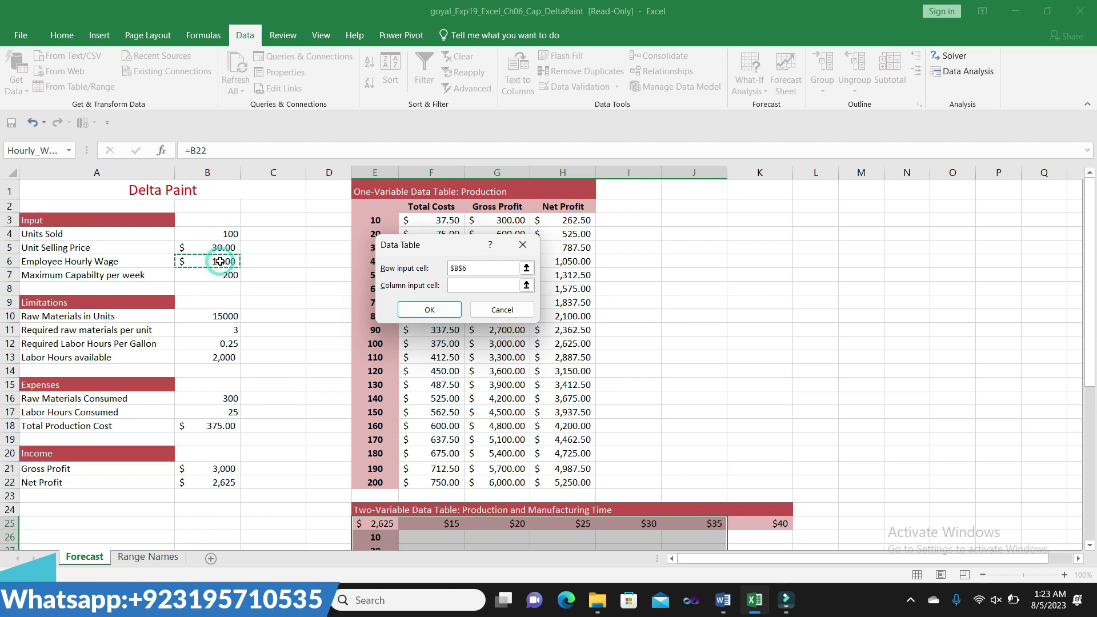
{"action": "left_click", "coordinate": [467, 285]}
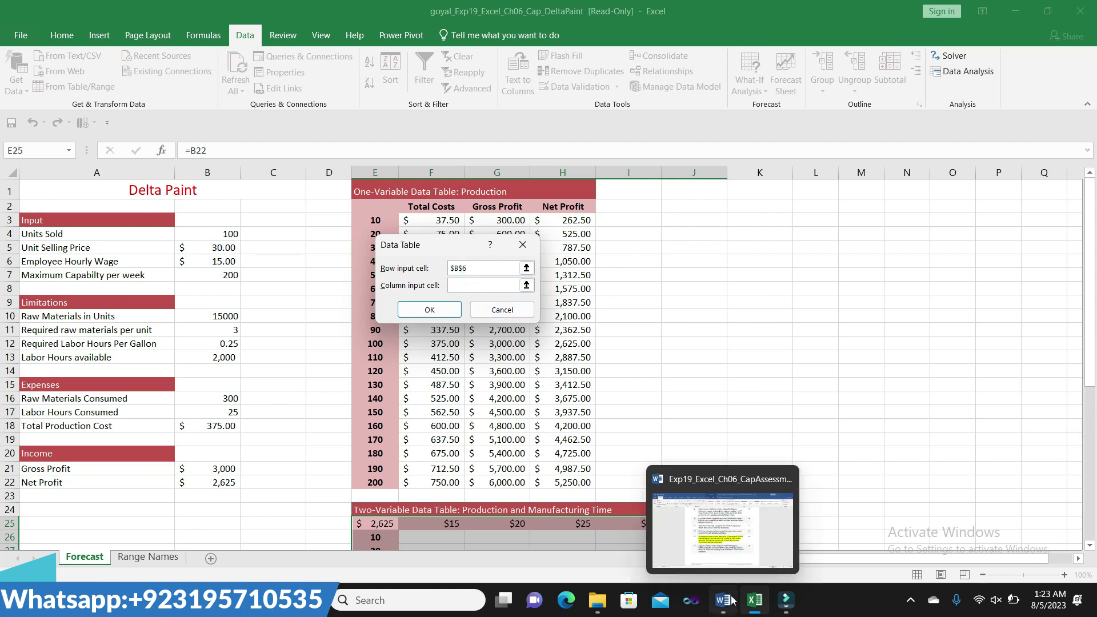
{"action": "left_click", "coordinate": [721, 507]}
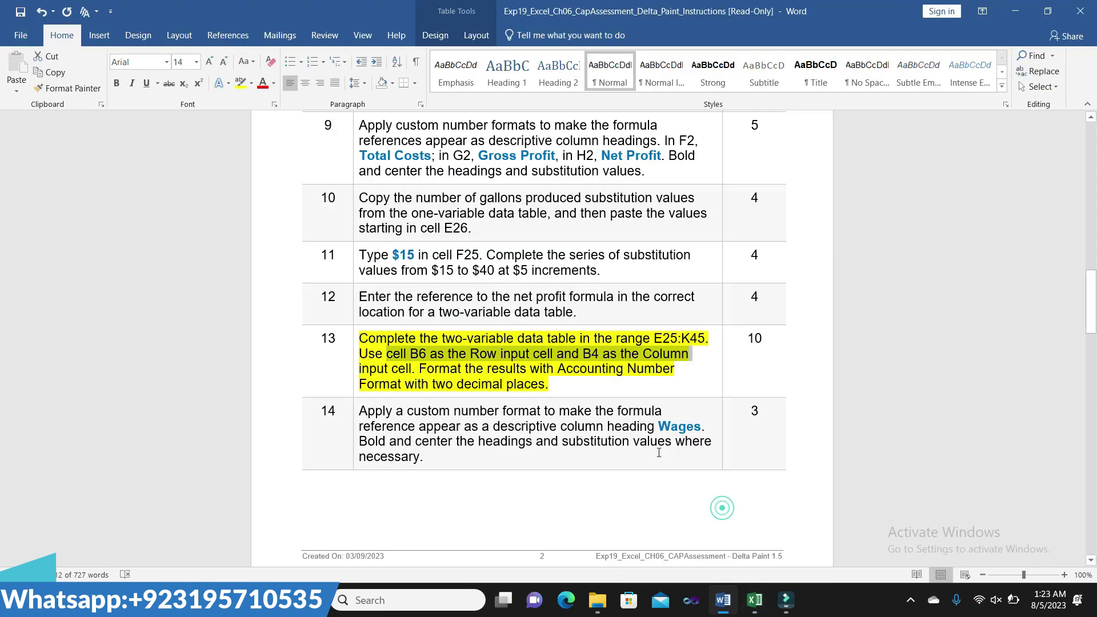
{"action": "left_click", "coordinate": [754, 562]}
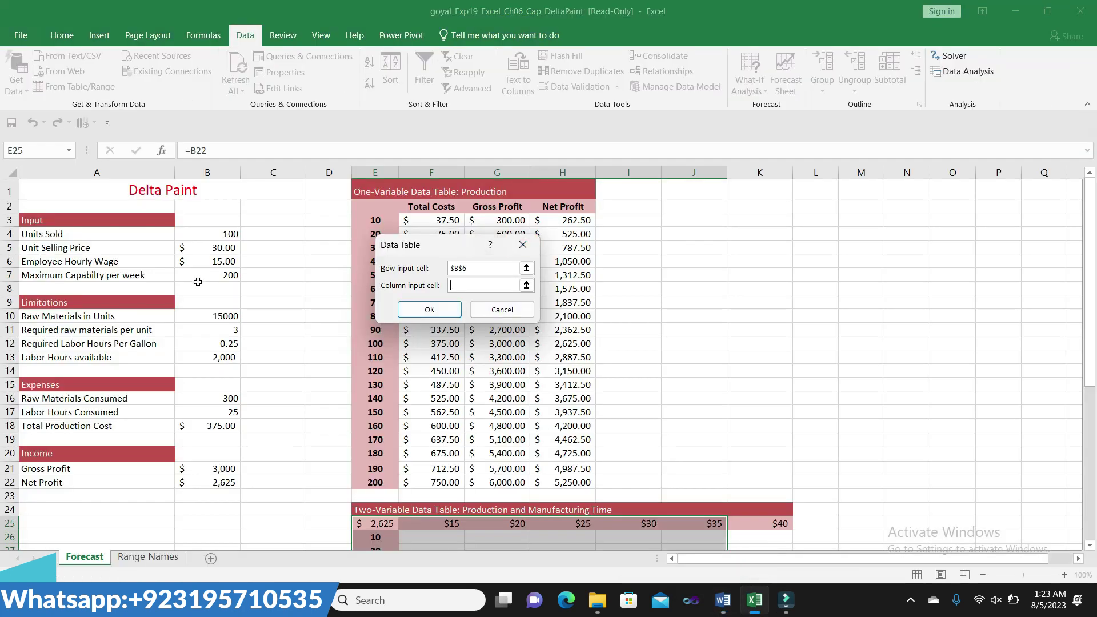
{"action": "left_click", "coordinate": [227, 234]}
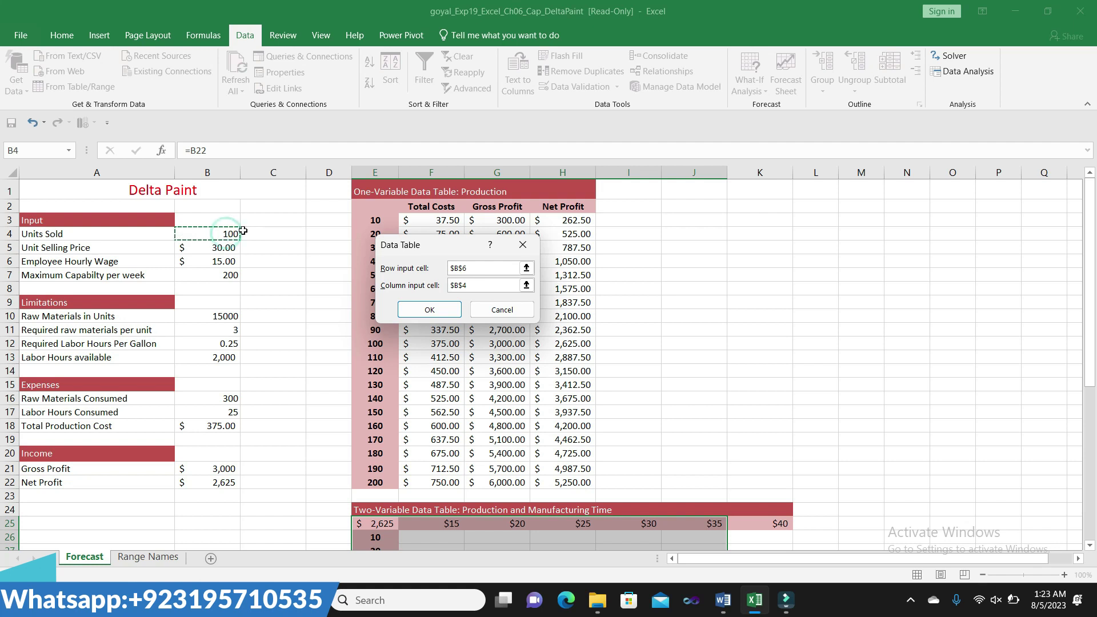
{"action": "left_click", "coordinate": [429, 310]}
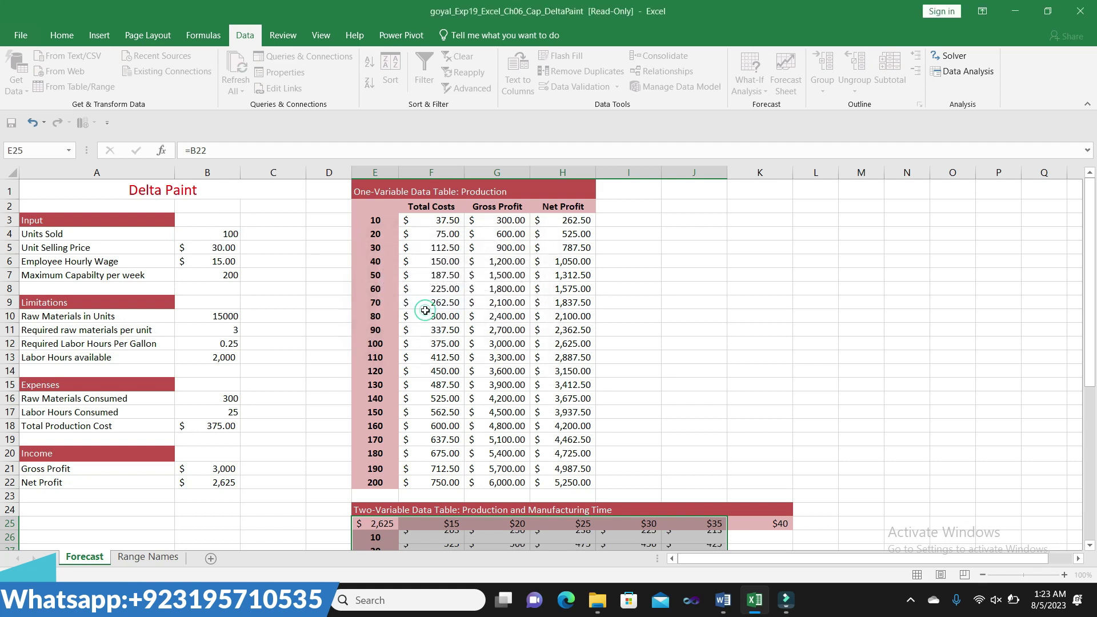
{"action": "left_click", "coordinate": [889, 383]}
{"action": "left_click_drag", "start_coordinate": [1090, 268], "coordinate": [1090, 325]}
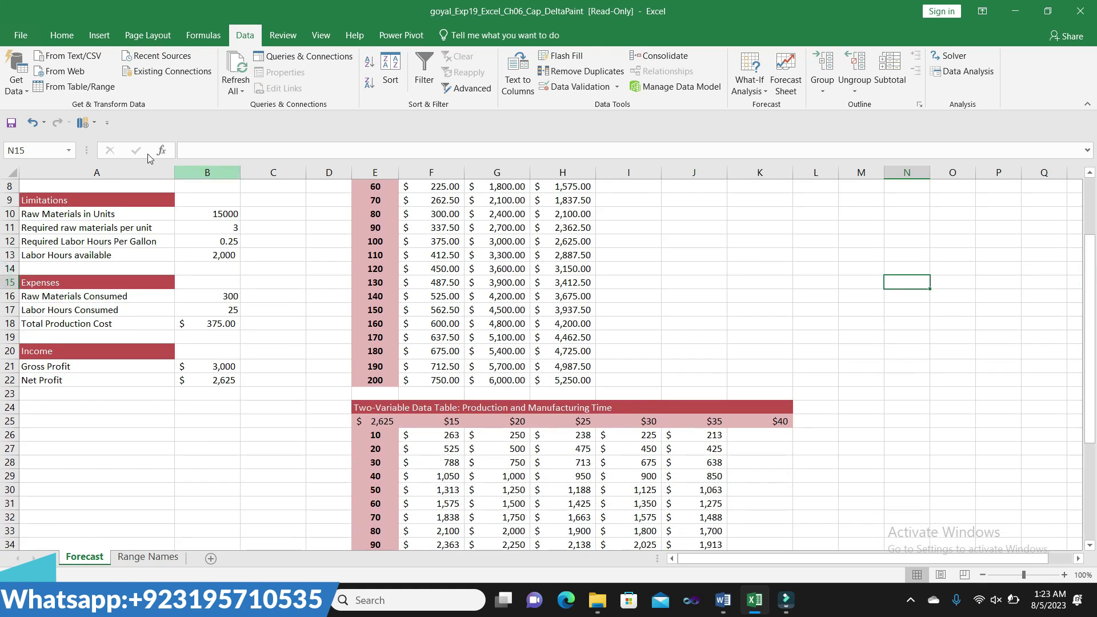
{"action": "left_click", "coordinate": [33, 123]}
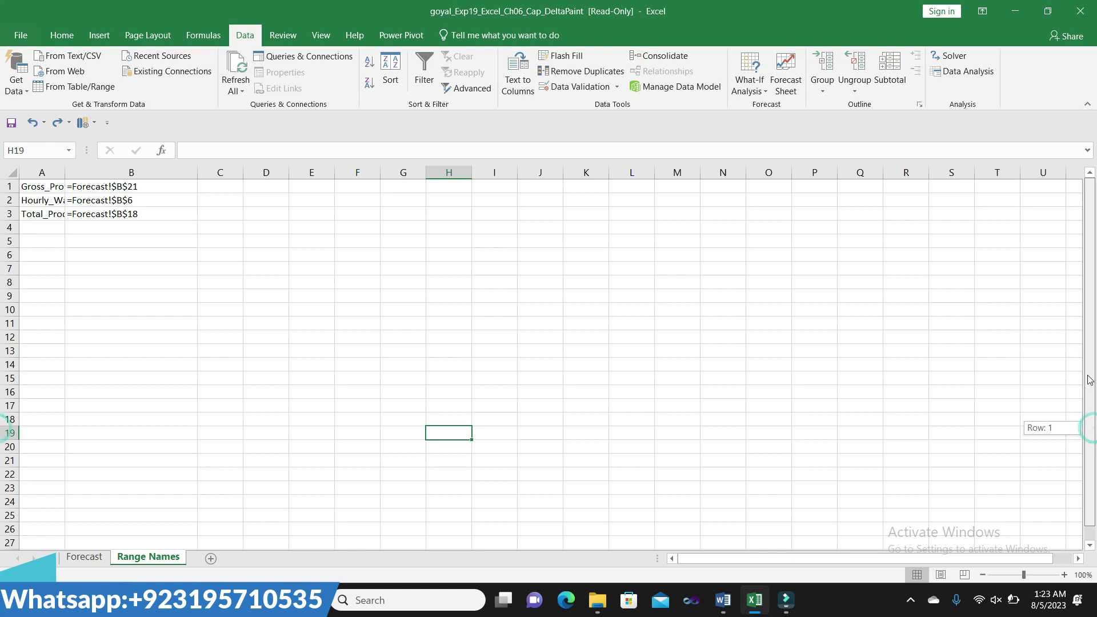
{"action": "left_click", "coordinate": [95, 557]}
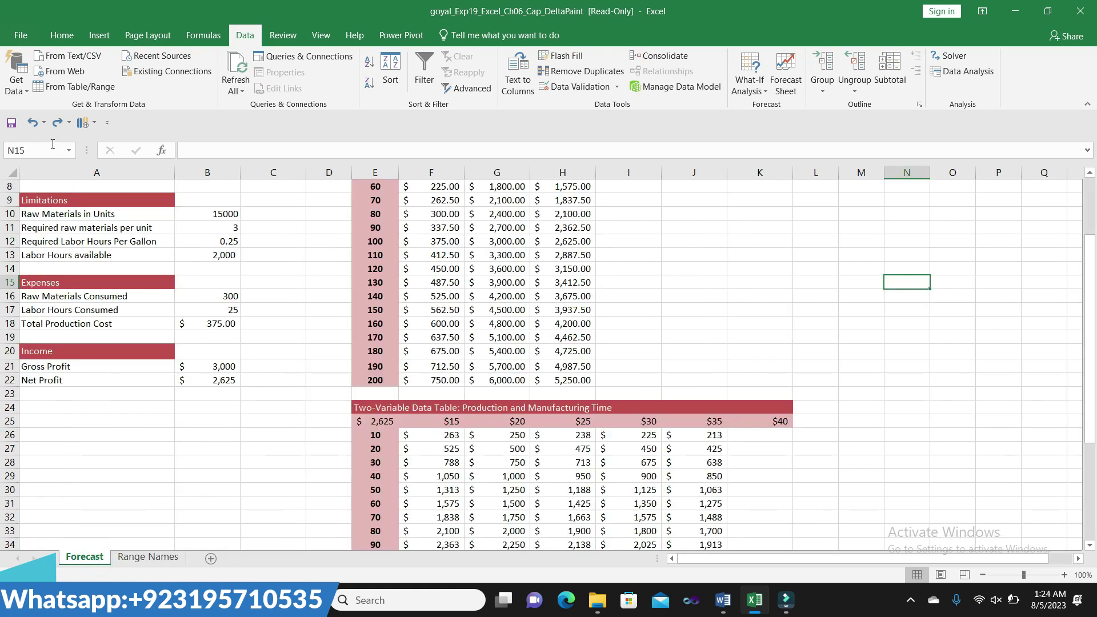
{"action": "left_click", "coordinate": [33, 123]}
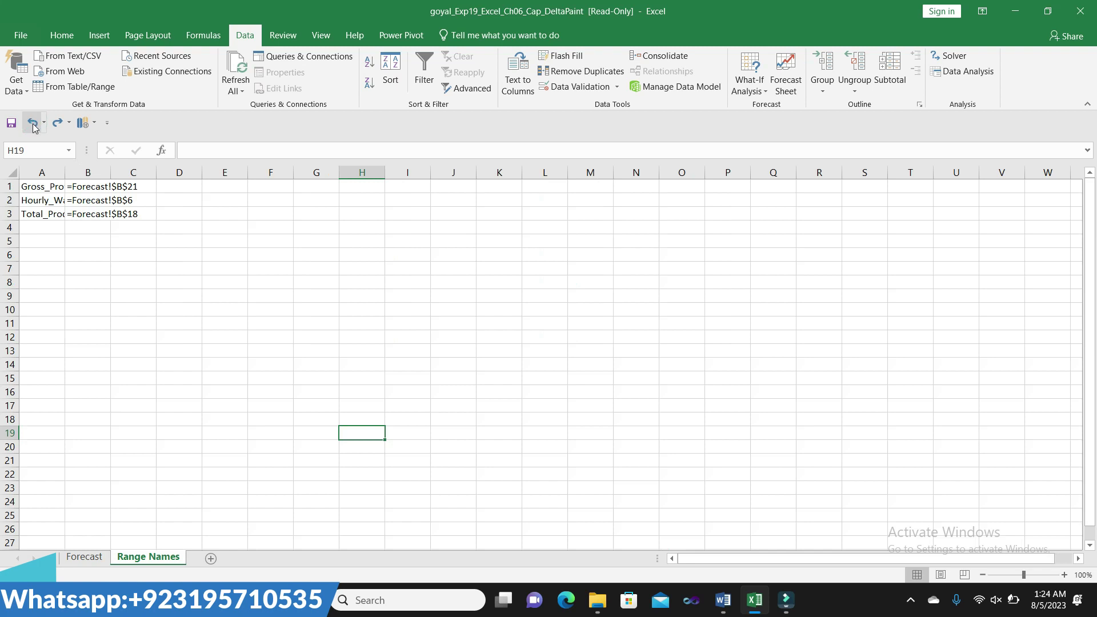
{"action": "left_click", "coordinate": [94, 558]}
{"action": "mouse_move", "coordinate": [427, 441]}
{"action": "left_mouse_down"}
{"action": "mouse_move", "coordinate": [703, 520]}
{"action": "mouse_move", "coordinate": [664, 582]}
{"action": "left_mouse_up"}
Attempt editing F26's TABLE formula, dismiss the invalid-function warning, and return to Word
{"action": "key", "text": "BackSpace"}
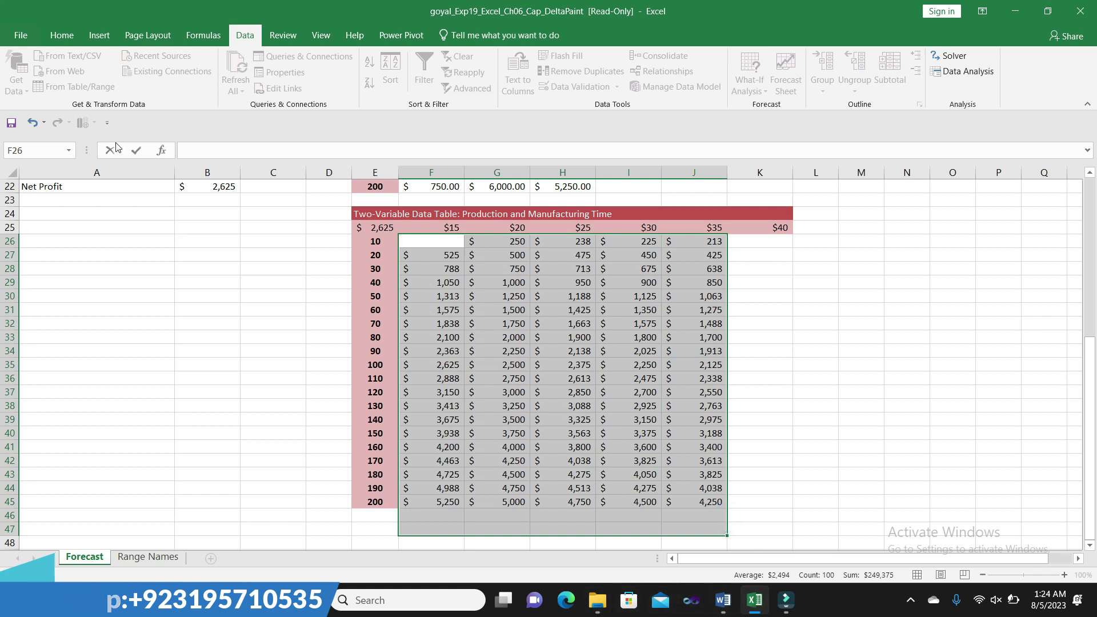
{"action": "left_click", "coordinate": [32, 123]}
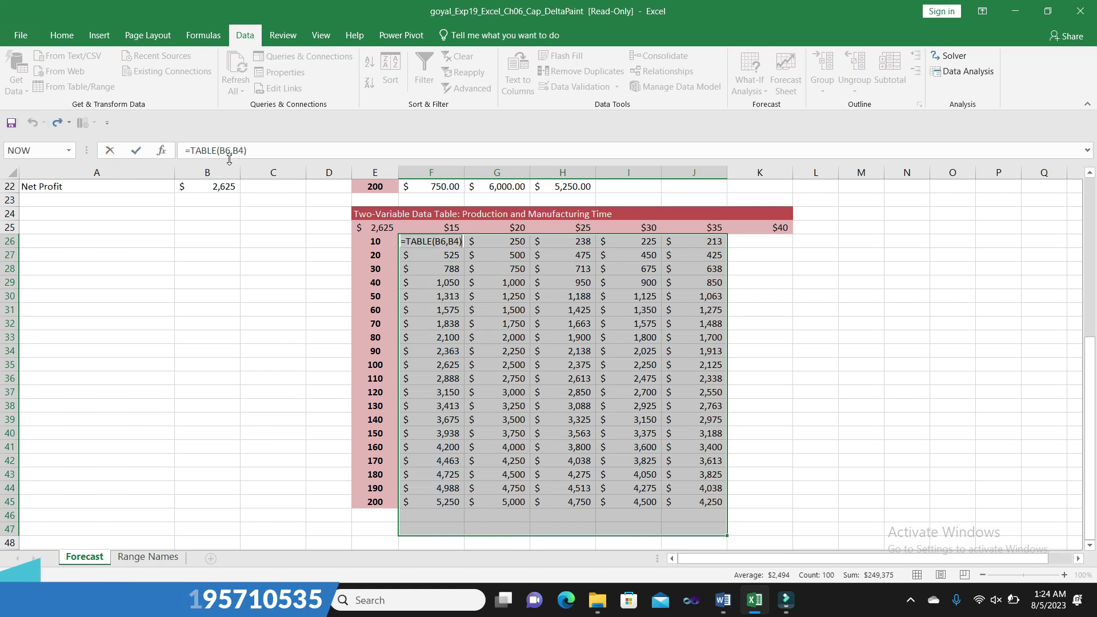
{"action": "key", "text": "BackSpace"}
{"action": "key", "text": "BackSpace"}
{"action": "key", "text": "BackSpace"}
{"action": "key", "text": "BackSpace"}
{"action": "key", "text": "BackSpace"}
{"action": "key", "text": "BackSpace"}
{"action": "key", "text": "BackSpace"}
{"action": "key", "text": "BackSpace"}
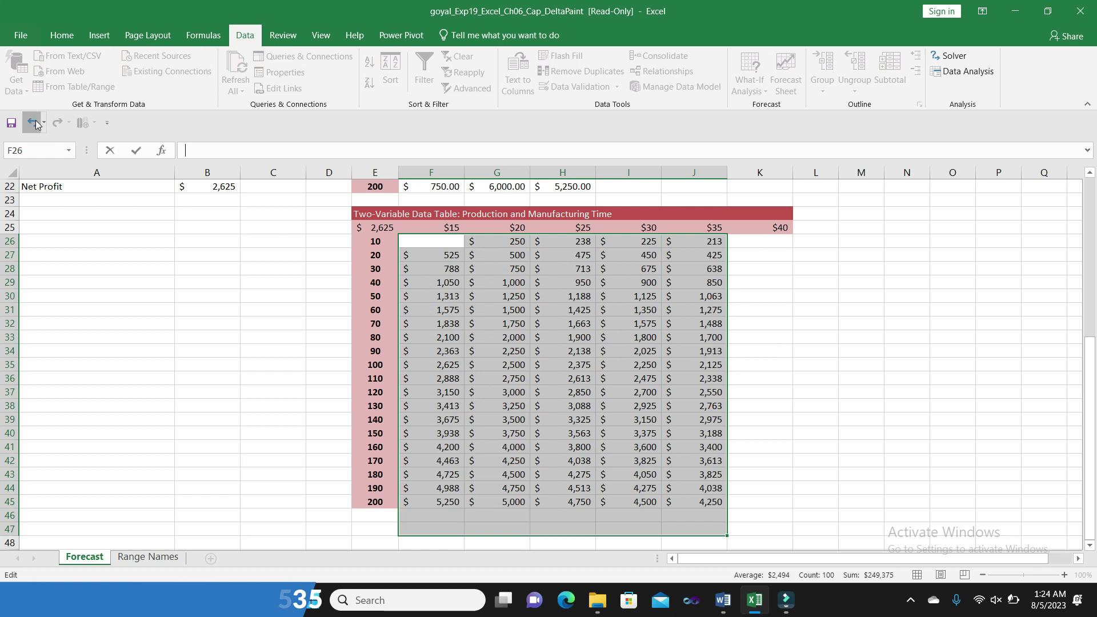
{"action": "left_click", "coordinate": [33, 123]}
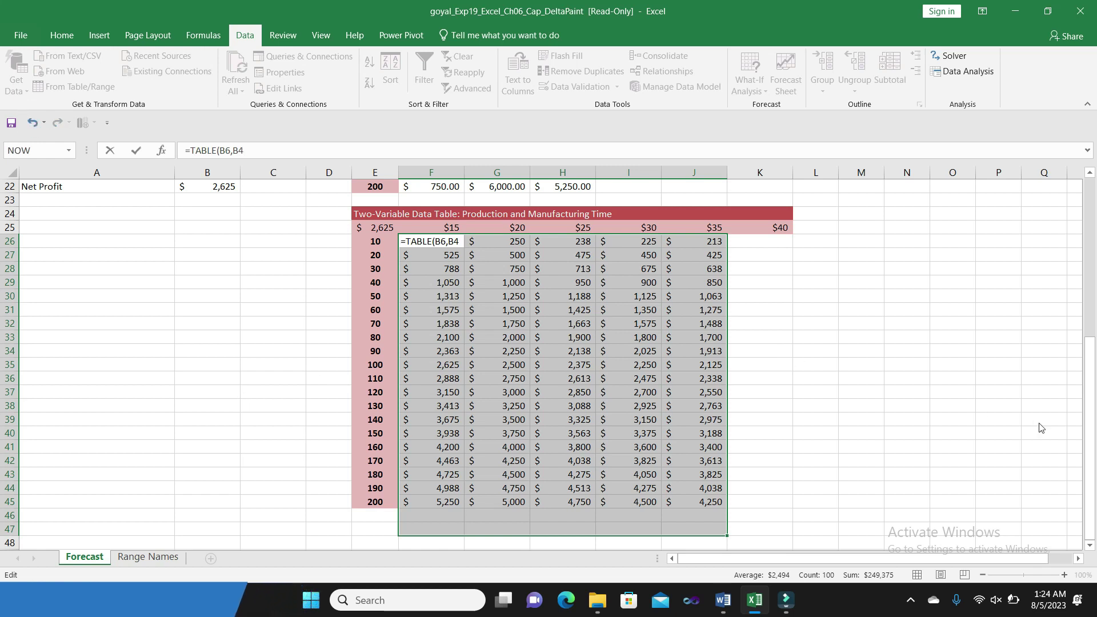
{"action": "left_click", "coordinate": [925, 425]}
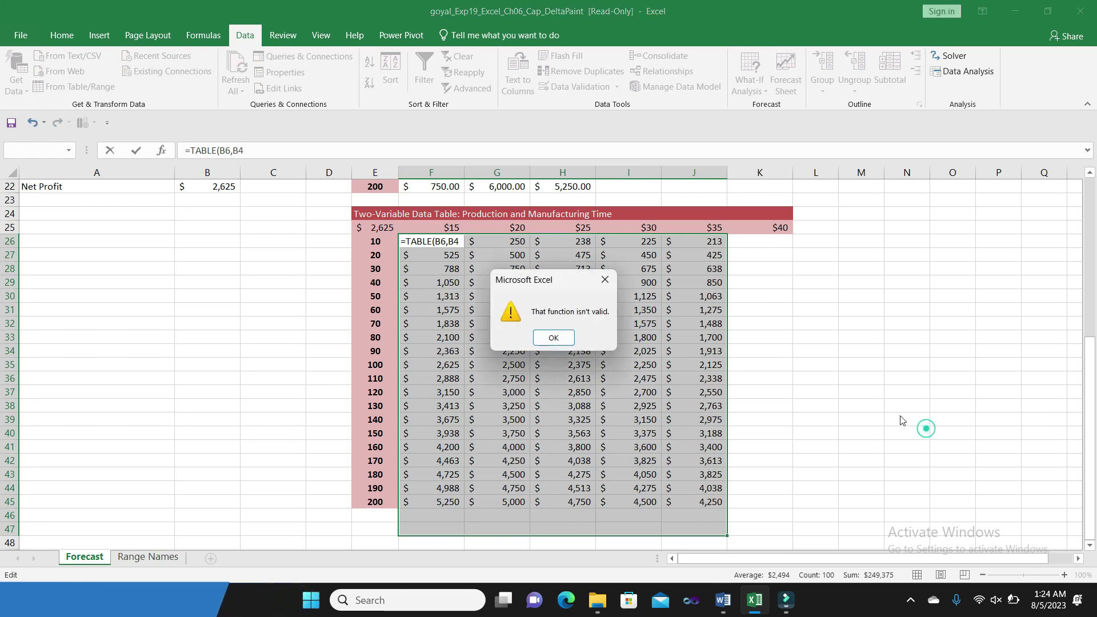
{"action": "left_click", "coordinate": [553, 338]}
{"action": "left_click", "coordinate": [722, 599]}
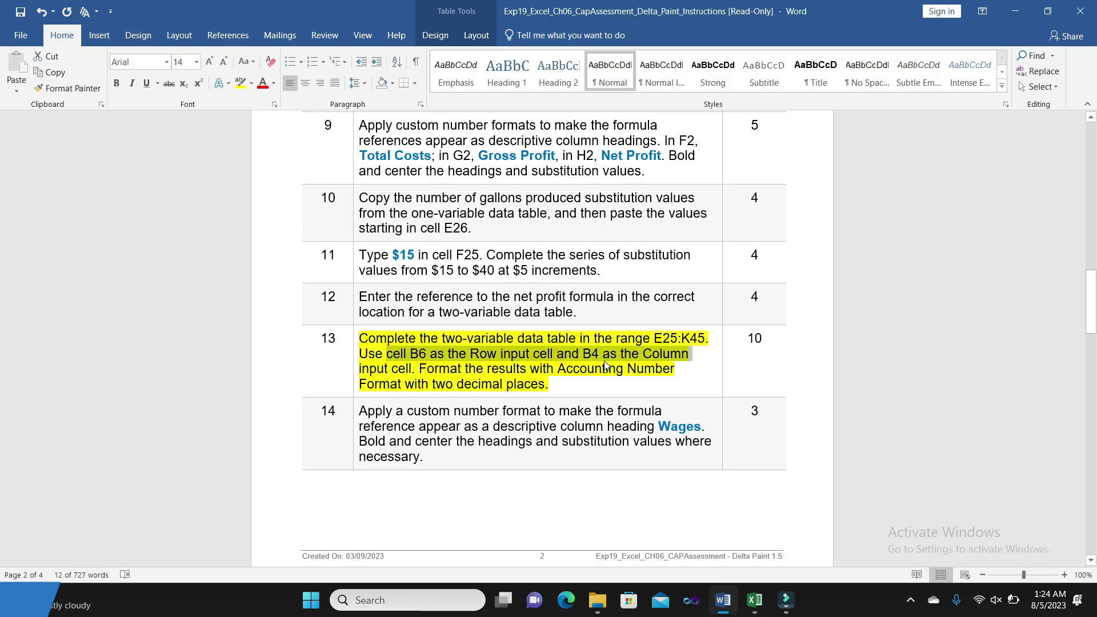
Deselect step 13 and scroll up to the start of the Steps to Perform table
{"action": "left_click", "coordinate": [570, 378]}
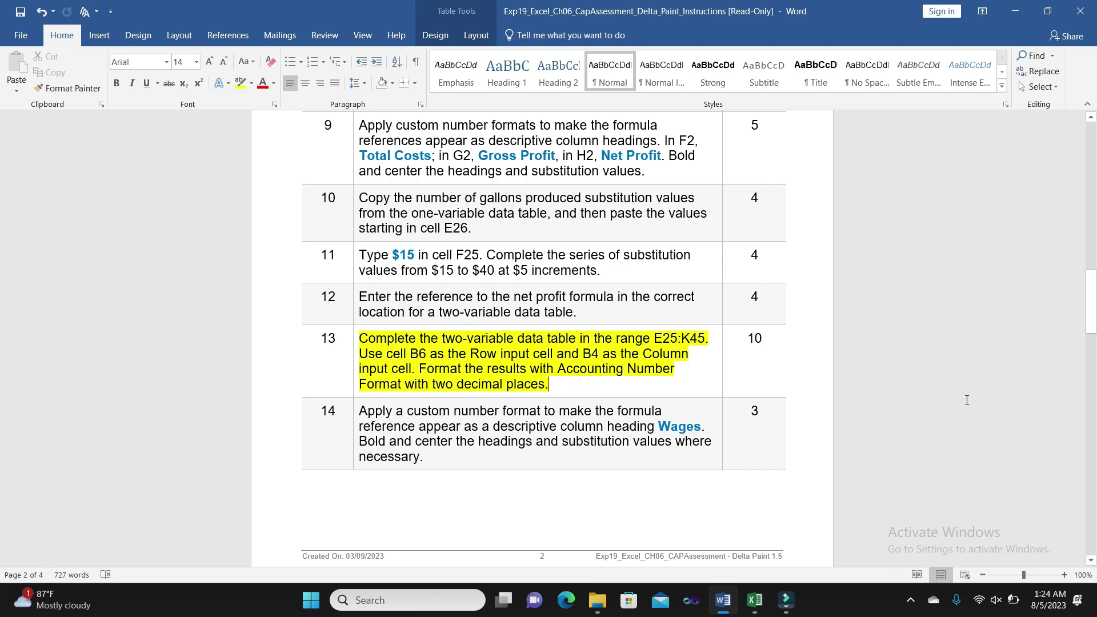
{"action": "left_click_drag", "start_coordinate": [1091, 317], "coordinate": [1091, 333]}
{"action": "mouse_move", "coordinate": [1, 333]}
{"action": "left_mouse_down"}
{"action": "mouse_move", "coordinate": [1057, 297]}
{"action": "mouse_move", "coordinate": [1054, 167]}
{"action": "left_mouse_up"}
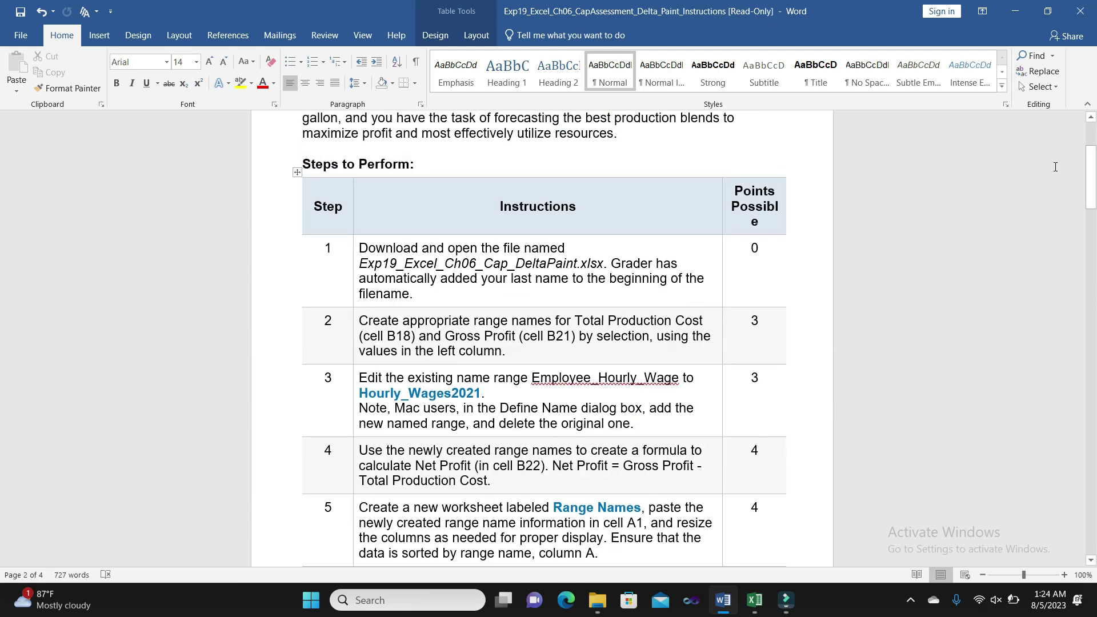